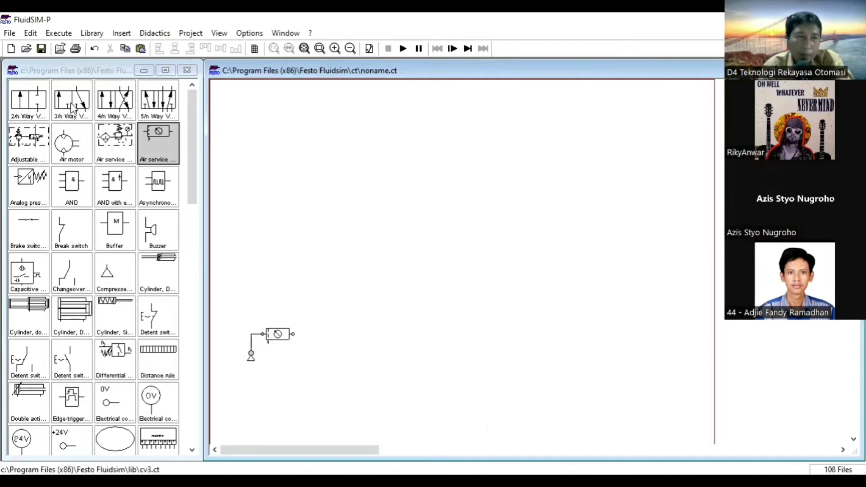
# Place a 3/n way valve above the air service unit and configure it with left pushbutton actuation and right spring return.
pyautogui.click(70, 106)
pyautogui.moveTo(68, 101); pyautogui.dragTo(315, 299)
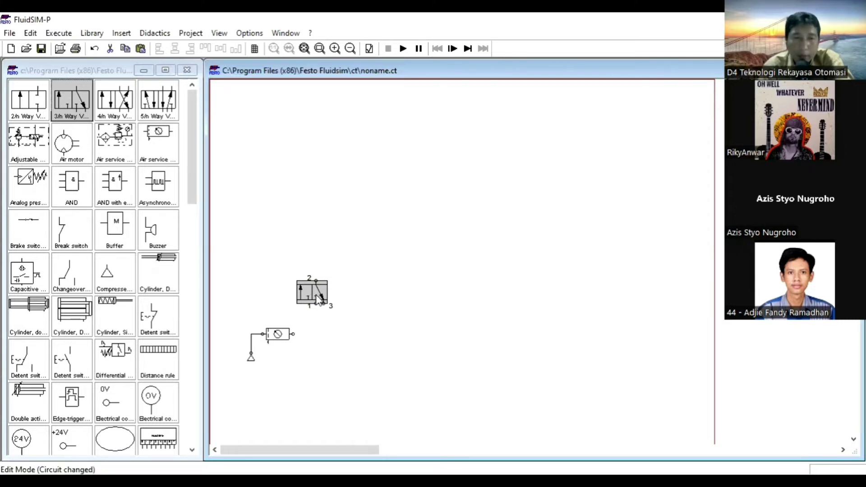
pyautogui.doubleClick(318, 298)
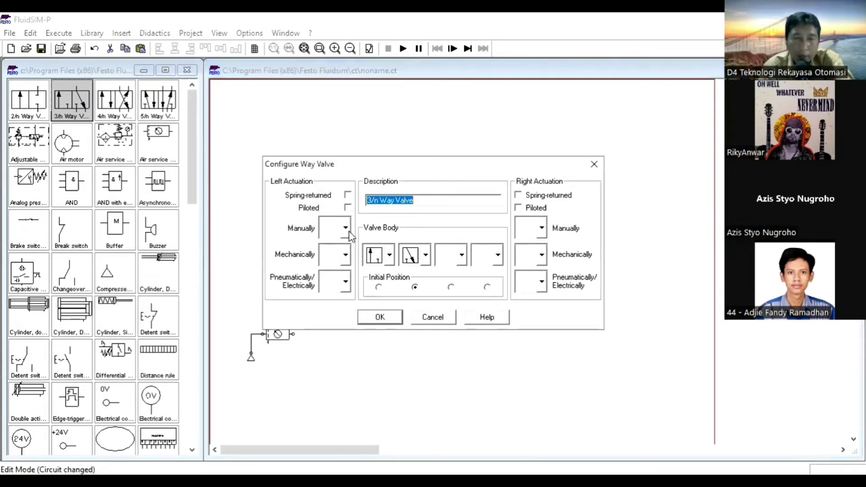
pyautogui.click(349, 233)
pyautogui.click(334, 314)
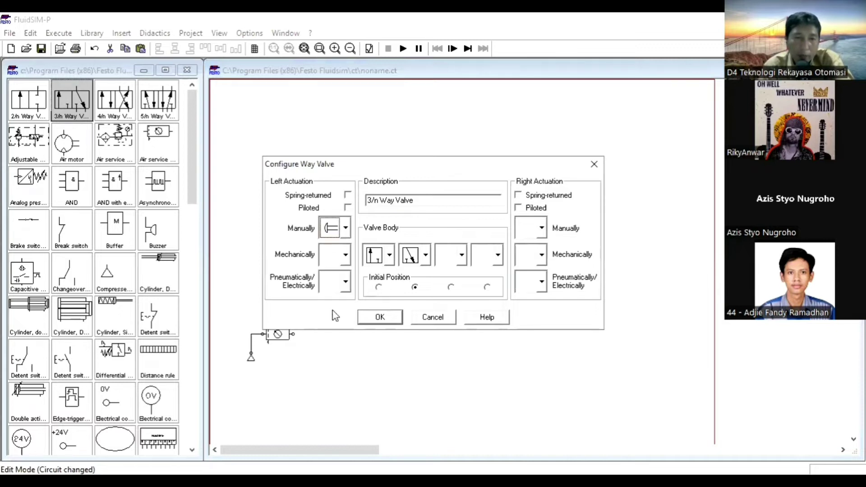
pyautogui.click(520, 196)
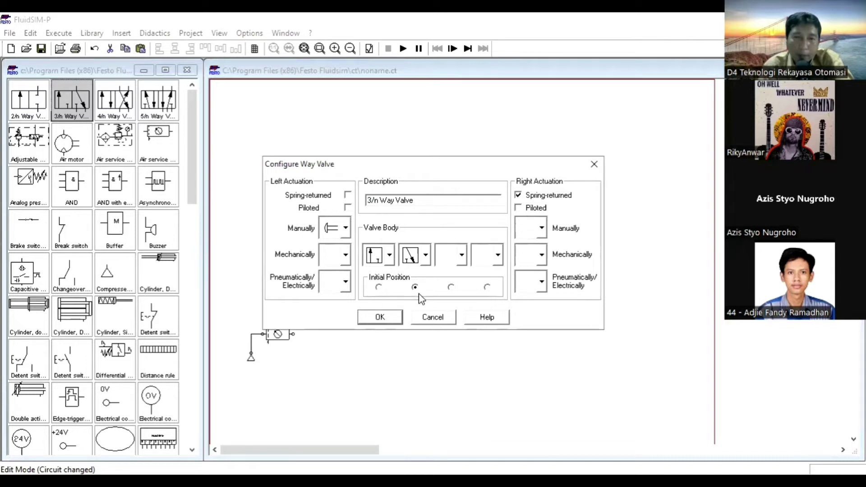
pyautogui.click(393, 317)
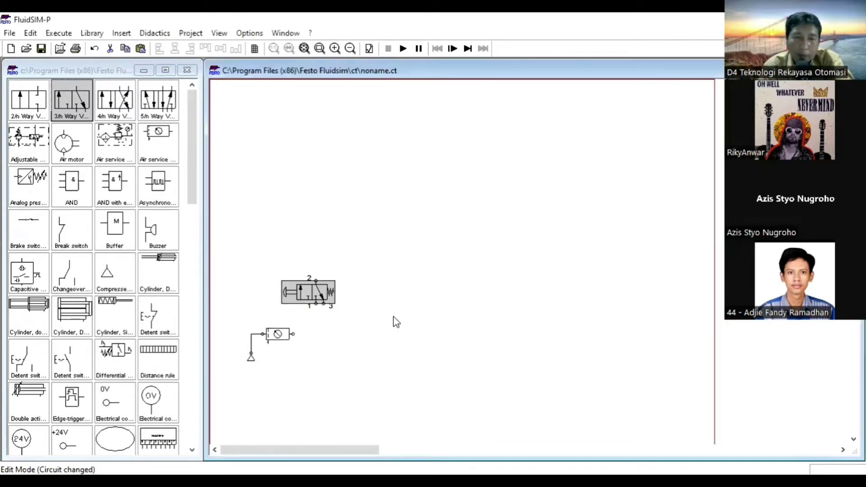
# Set the terminator of the valve's connection 3 to the plain exhaust triangle directly on the port.
pyautogui.doubleClick(323, 305)
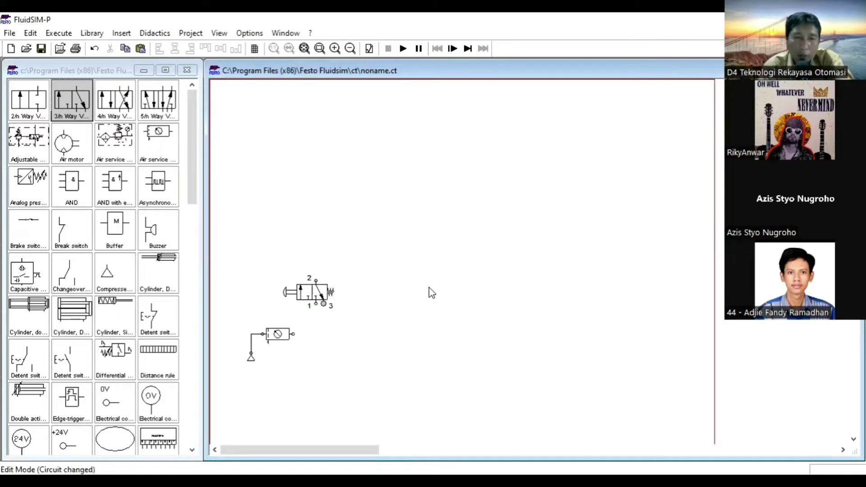
pyautogui.click(443, 284)
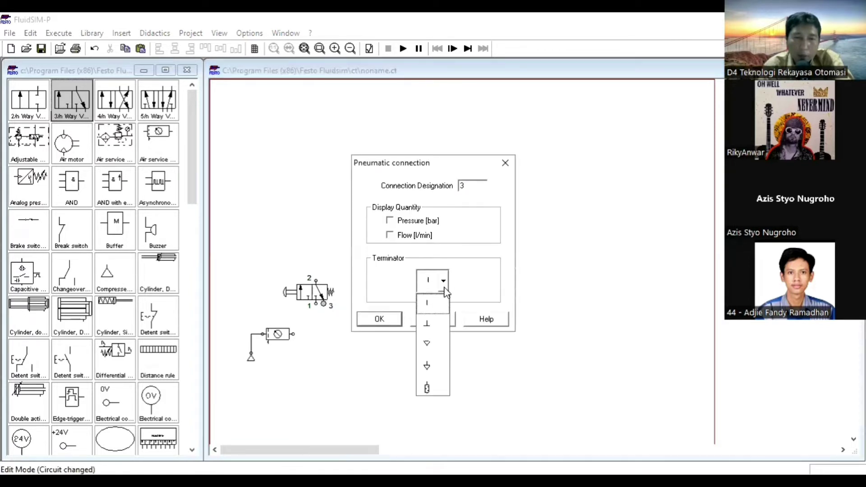
pyautogui.click(429, 344)
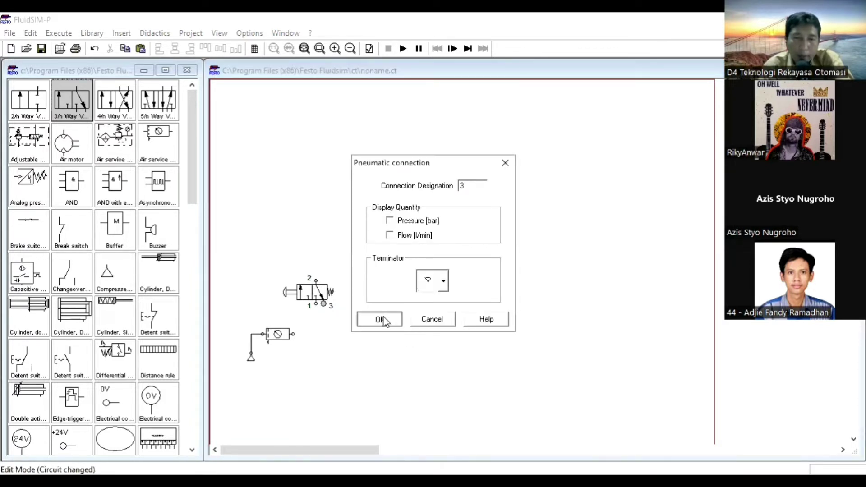
pyautogui.click(382, 319)
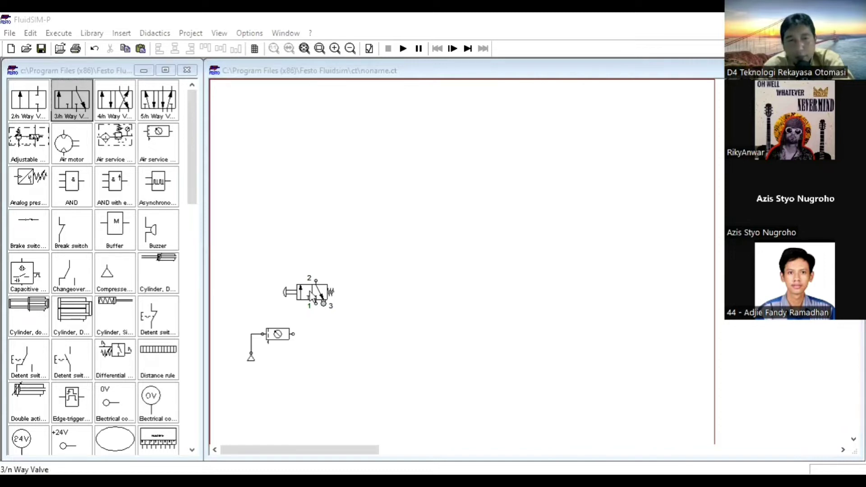
# Duplicate the configured pushbutton valve and position the copy directly above the original.
pyautogui.click(311, 296)
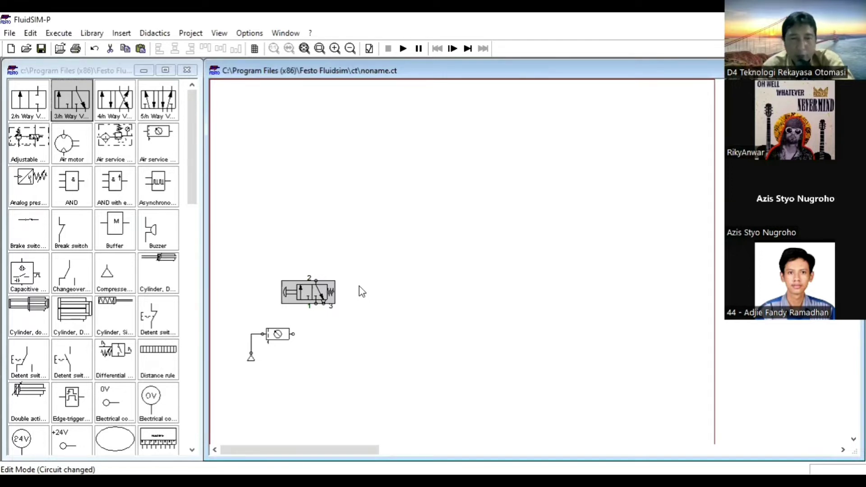
pyautogui.hotkey('ctrl', 'c')
pyautogui.hotkey('ctrl', 'v')
pyautogui.moveTo(553, 295); pyautogui.dragTo(301, 242)
pyautogui.click(361, 276)
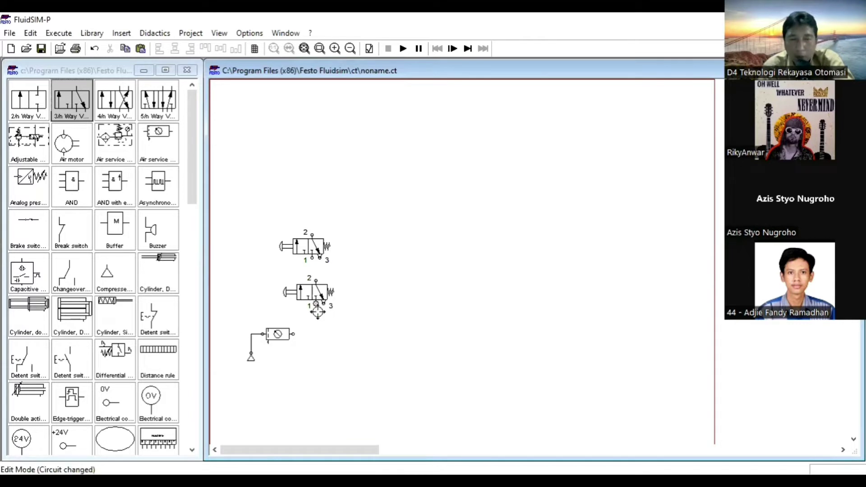
# Connect the air service unit through the lower valve to the upper valve's port 1, and align the two valves vertically.
pyautogui.moveTo(291, 335); pyautogui.dragTo(316, 303)
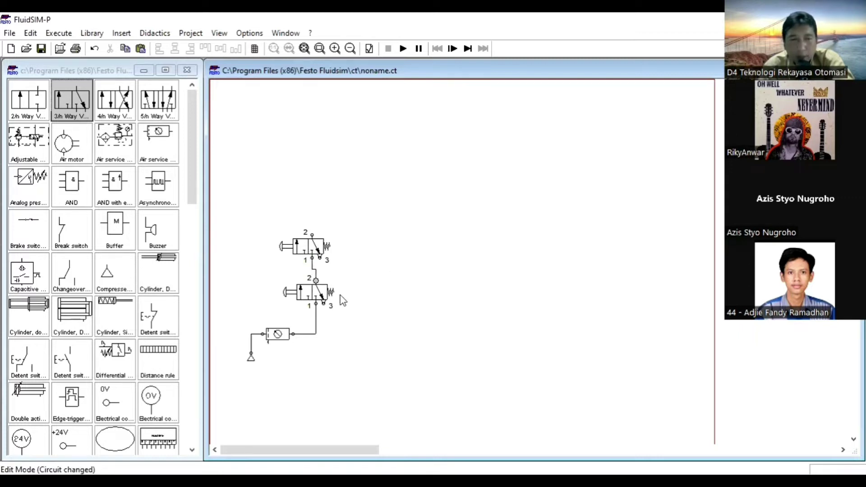
pyautogui.moveTo(315, 247); pyautogui.dragTo(319, 247)
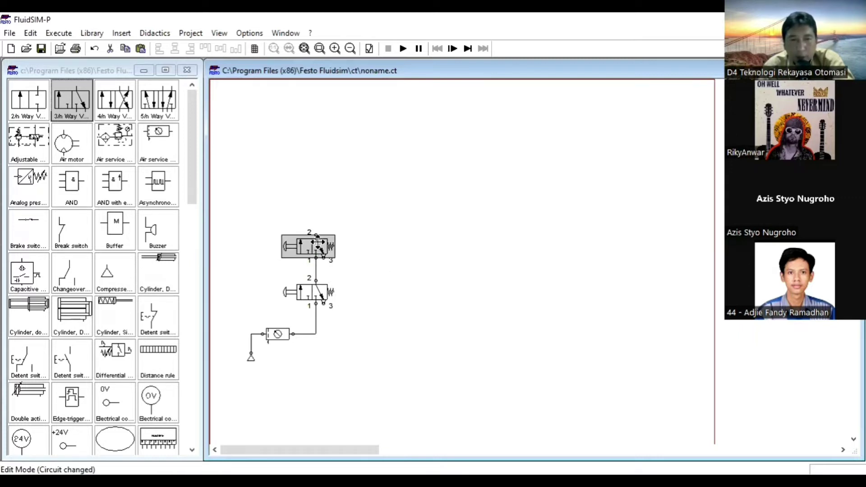
pyautogui.click(381, 253)
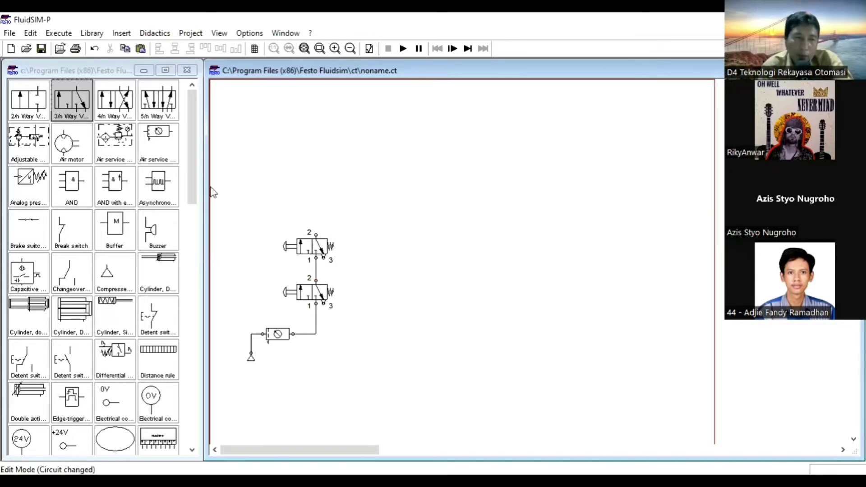
# Add a single acting cylinder above the two valves, connected to the upper valve's port 2 and aligned with it.
pyautogui.click(191, 179)
pyautogui.moveTo(189, 163); pyautogui.dragTo(187, 386)
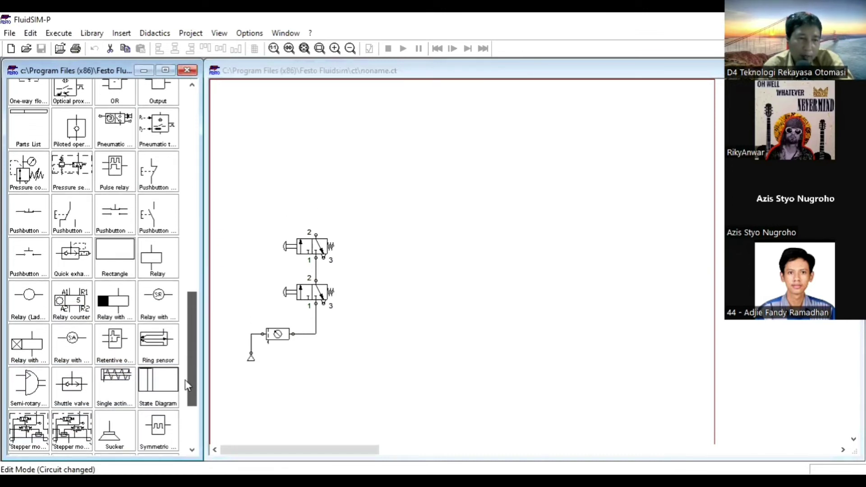
pyautogui.click(117, 381)
pyautogui.moveTo(116, 381); pyautogui.dragTo(350, 189)
pyautogui.click(355, 228)
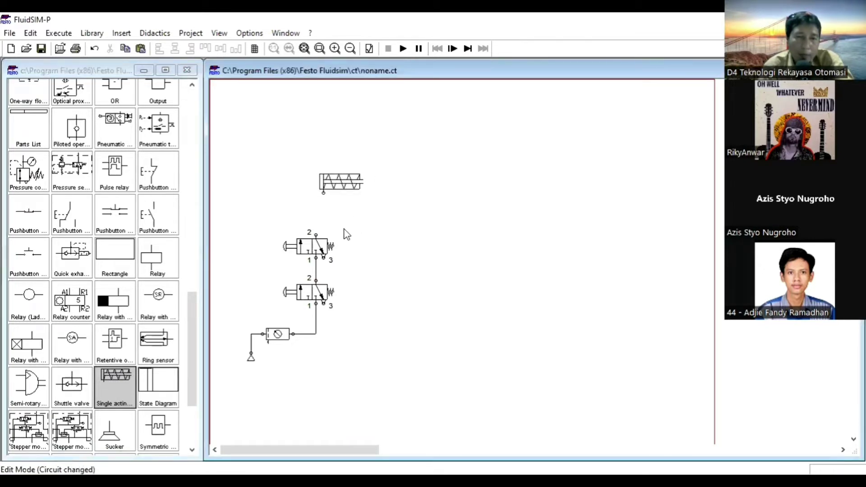
pyautogui.moveTo(323, 221)
pyautogui.mouseDown()
pyautogui.moveTo(325, 187)
pyautogui.moveTo(344, 185)
pyautogui.mouseUp()
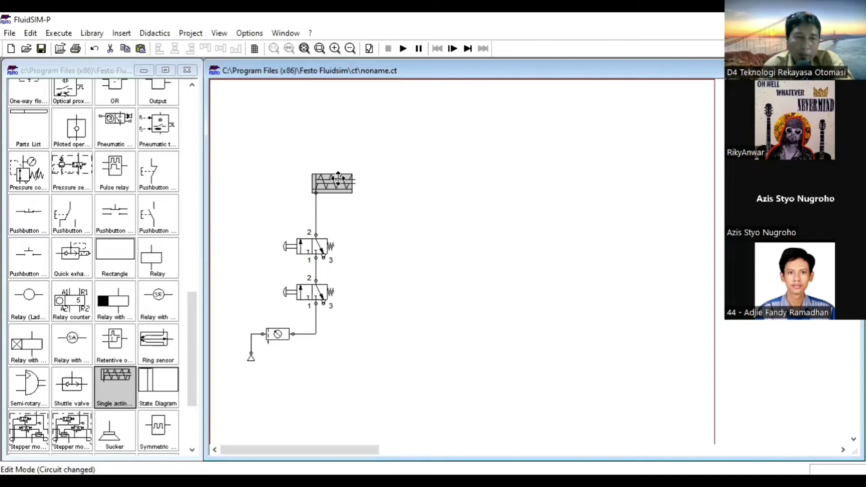
pyautogui.click(364, 196)
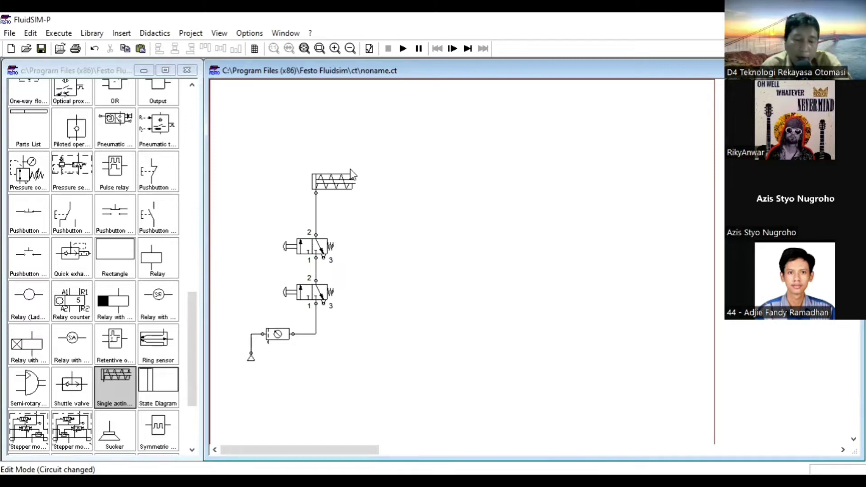
# Place two copies of the pushbutton valve side by side to the right of the lower valve.
pyautogui.moveTo(375, 155)
pyautogui.mouseDown()
pyautogui.moveTo(372, 176)
pyautogui.moveTo(311, 259)
pyautogui.moveTo(297, 347)
pyautogui.mouseUp()
pyautogui.click(331, 296)
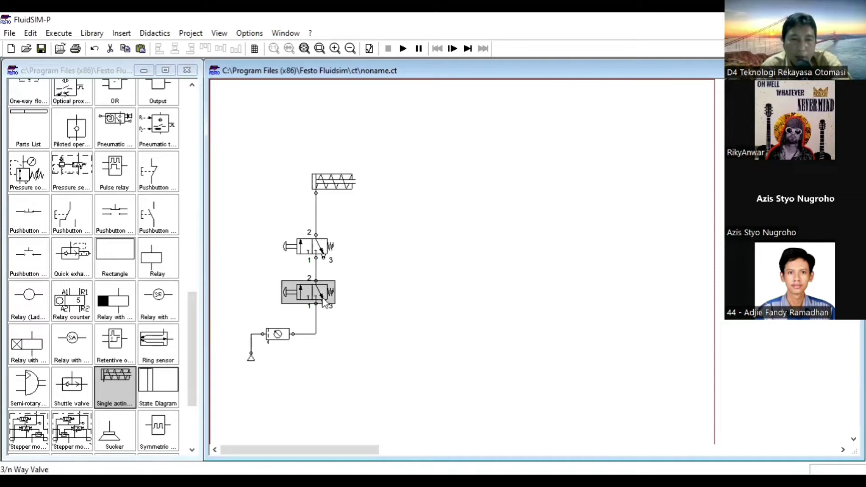
pyautogui.moveTo(331, 295)
pyautogui.mouseDown()
pyautogui.moveTo(570, 293)
pyautogui.moveTo(403, 291)
pyautogui.moveTo(412, 289)
pyautogui.mouseUp()
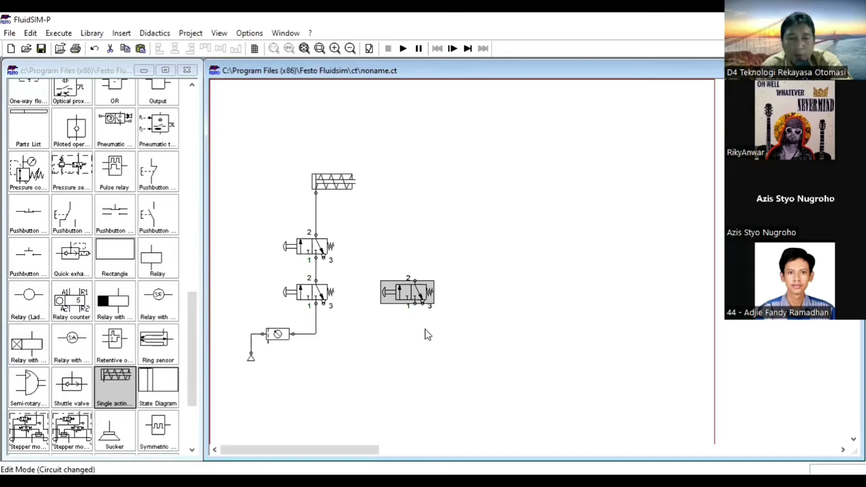
pyautogui.hotkey('ctrl', 'v')
pyautogui.moveTo(551, 294); pyautogui.dragTo(480, 285)
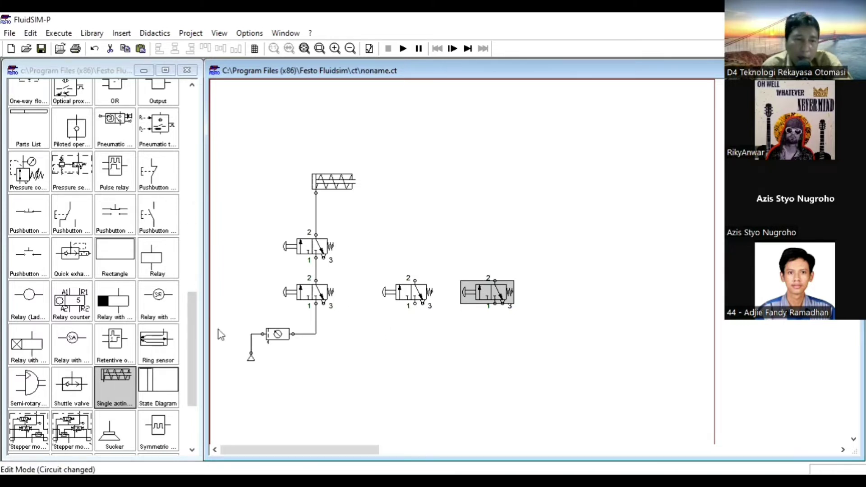
# Add a two pressure valve above and between the two copied pushbutton valves.
pyautogui.moveTo(193, 338); pyautogui.dragTo(197, 383)
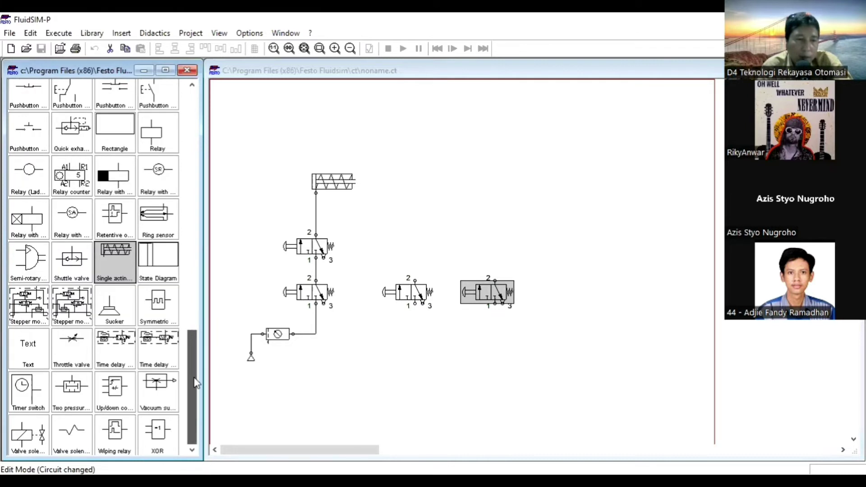
pyautogui.moveTo(71, 392); pyautogui.dragTo(450, 246)
pyautogui.click(532, 244)
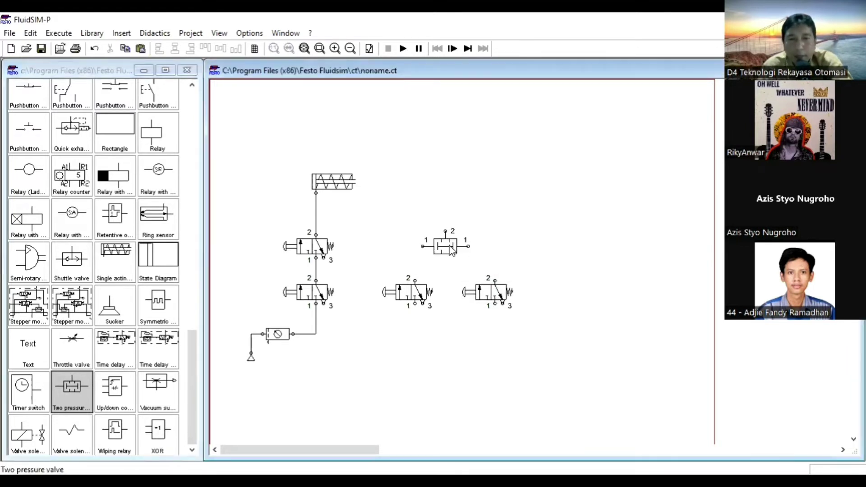
# Duplicate the single acting cylinder and position the copy above the two pressure valve.
pyautogui.click(341, 189)
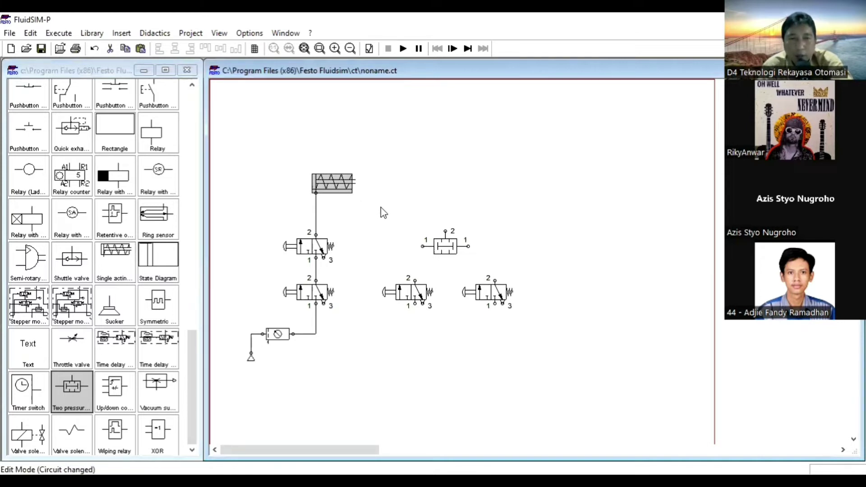
pyautogui.hotkey('ctrl', 'c')
pyautogui.hotkey('ctrl', 'v')
pyautogui.moveTo(552, 285); pyautogui.dragTo(447, 178)
pyautogui.click(460, 244)
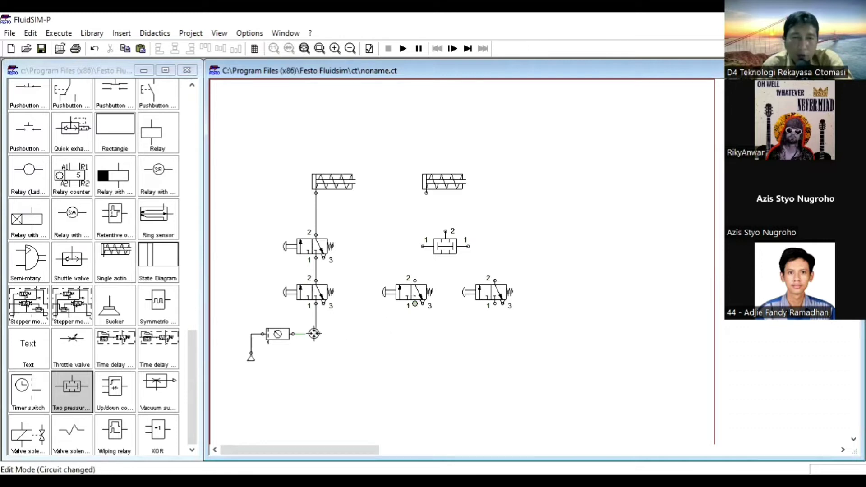
# Wire the second branch from the supply line through both copied pushbutton valves and the two pressure valve to the second cylinder.
pyautogui.moveTo(314, 334); pyautogui.dragTo(414, 304)
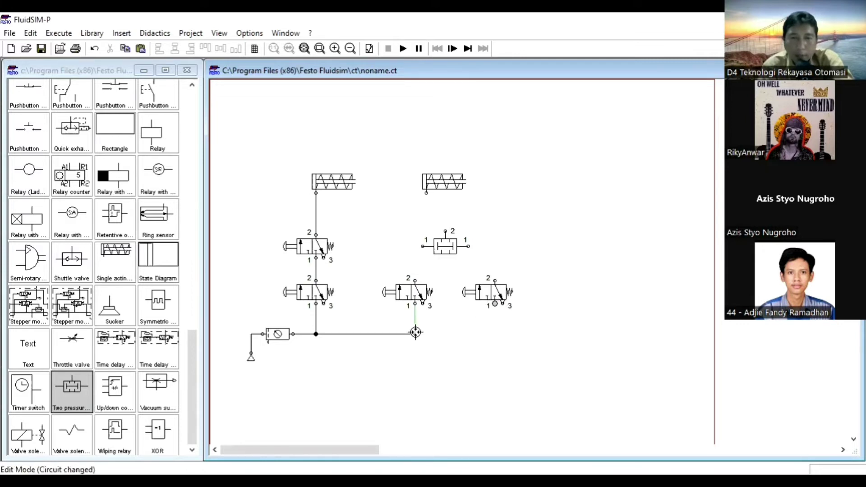
pyautogui.moveTo(416, 332); pyautogui.dragTo(495, 304)
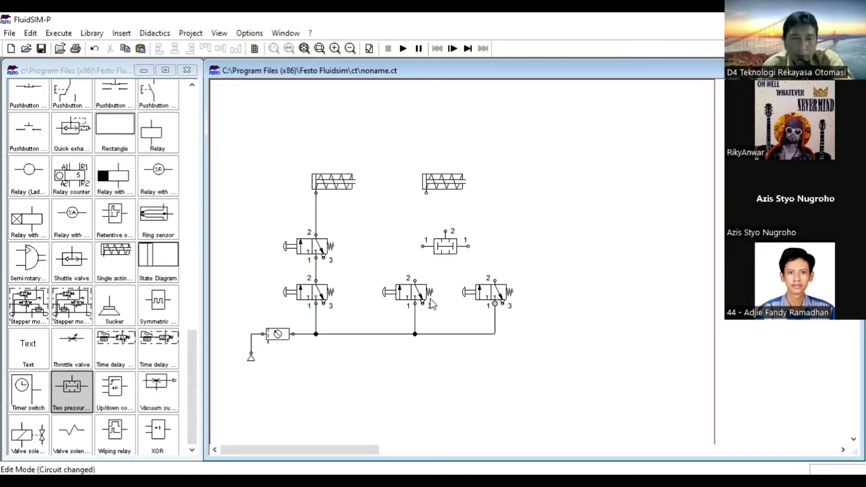
pyautogui.moveTo(416, 282); pyautogui.dragTo(423, 247)
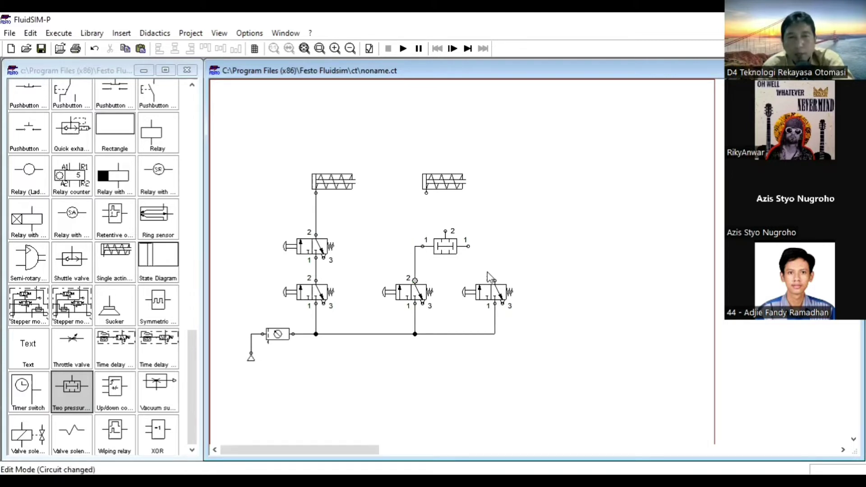
pyautogui.moveTo(494, 280); pyautogui.dragTo(425, 194)
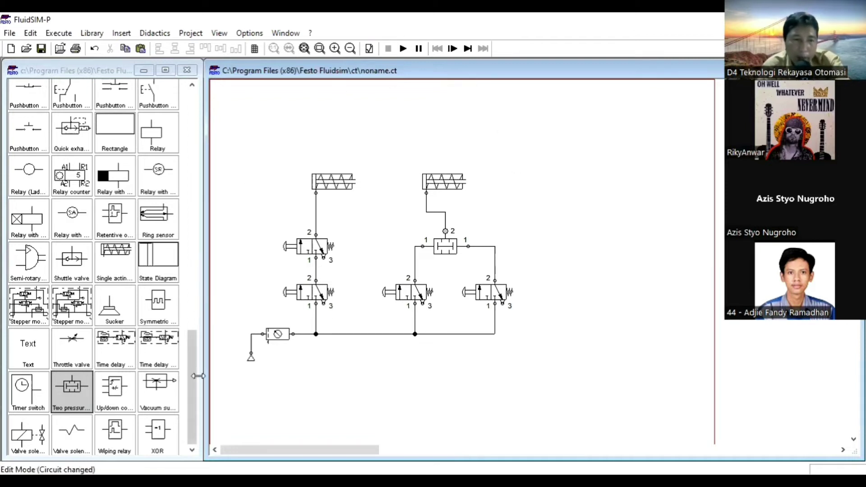
# Add the text label "RANGKAIAN AND" above the circuit, centred between the two cylinders.
pyautogui.click(200, 404)
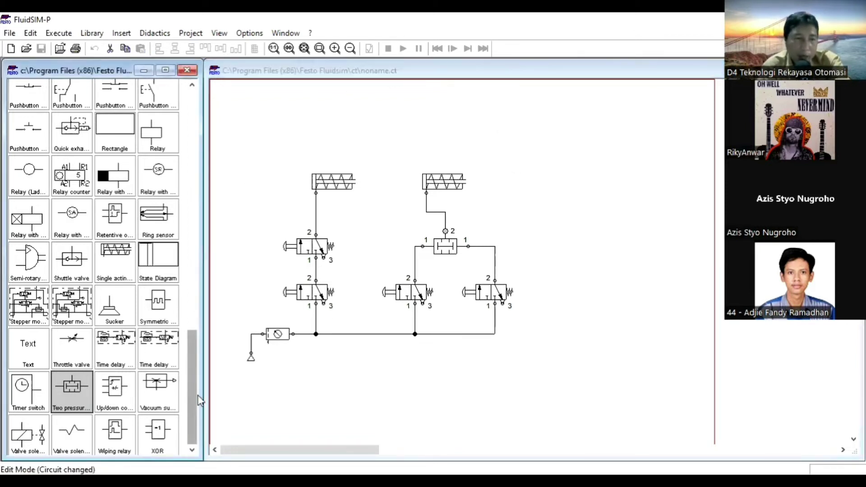
pyautogui.moveTo(30, 351); pyautogui.dragTo(321, 141)
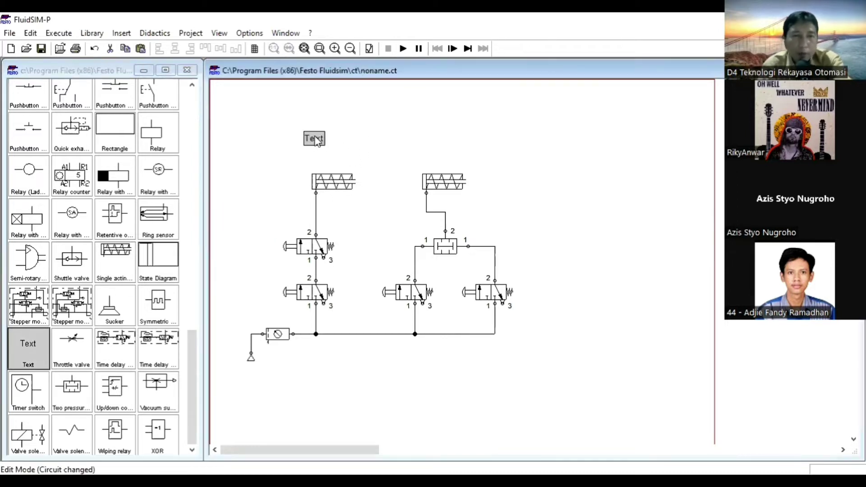
pyautogui.doubleClick(316, 139)
pyautogui.write('ran')
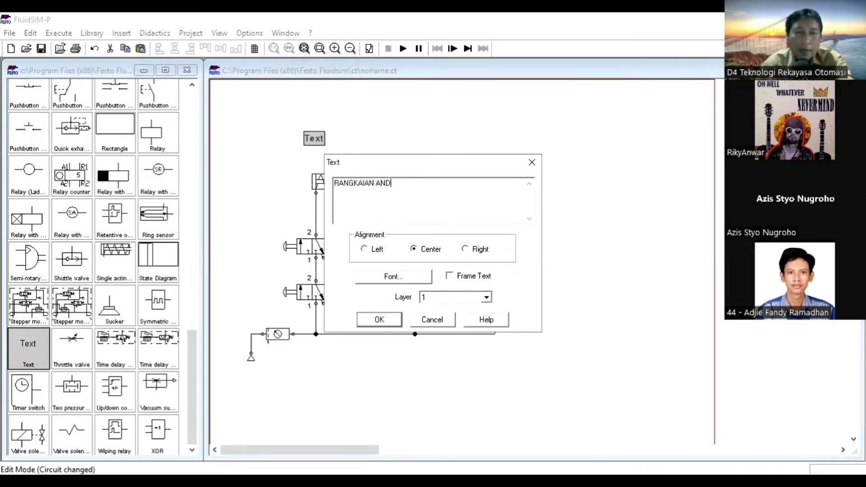
pyautogui.click(379, 319)
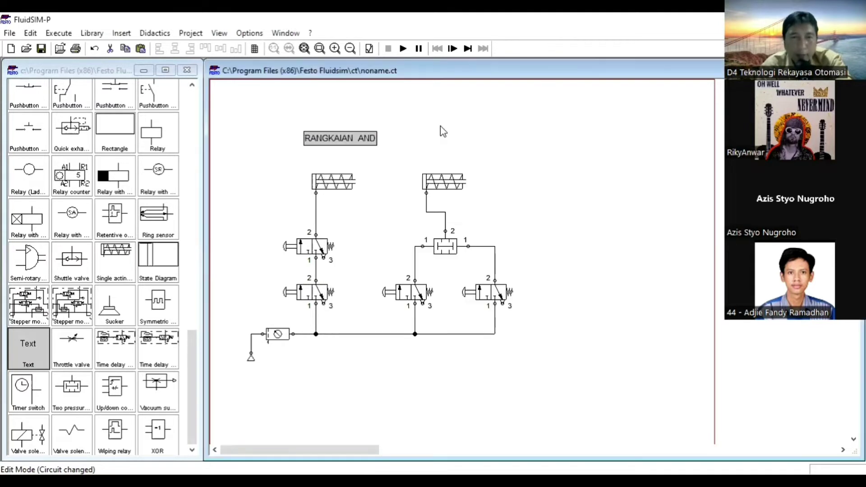
pyautogui.moveTo(361, 147); pyautogui.dragTo(390, 148)
pyautogui.click(453, 157)
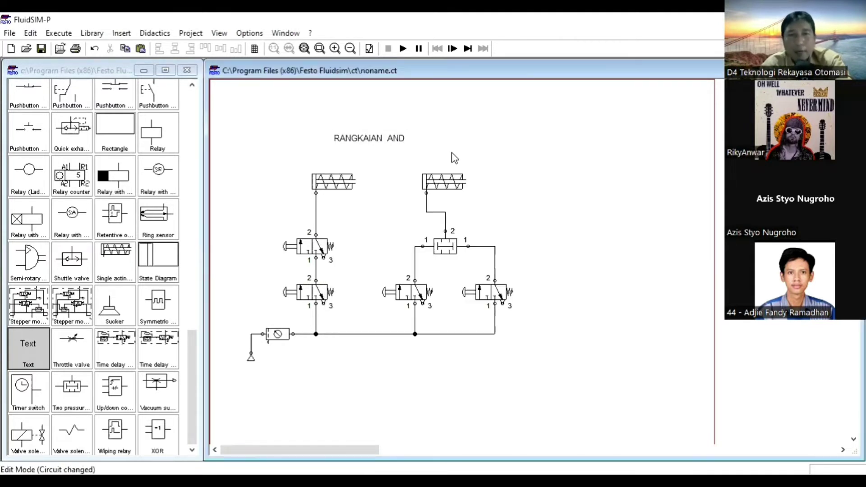
# Start the simulation of the AND circuit.
pyautogui.click(402, 49)
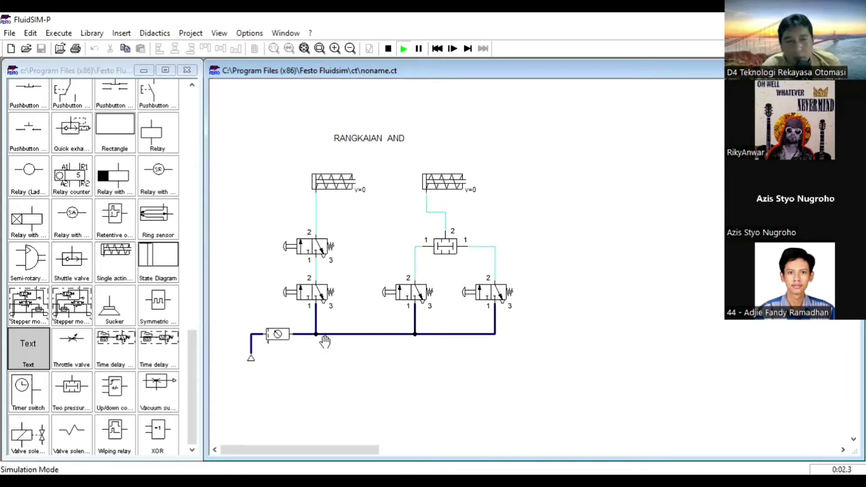
# Test the series branch in the running simulation by actuating the lower and upper pushbutton valves one at a time.
pyautogui.click(321, 295)
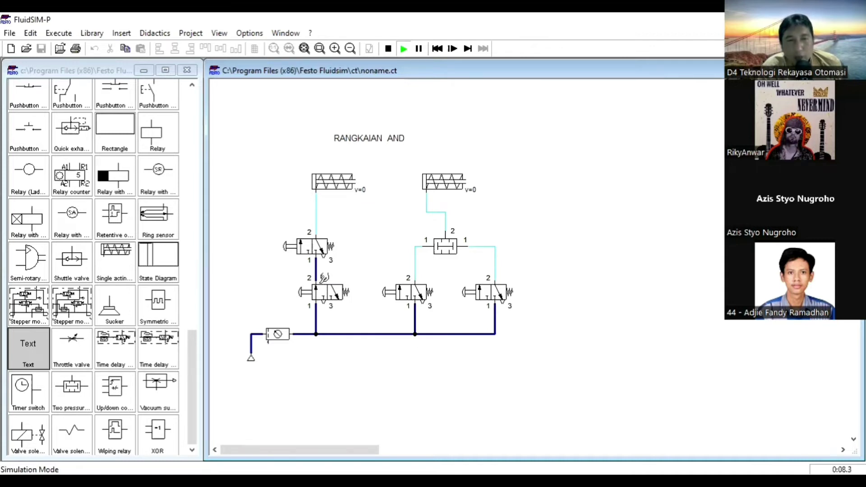
pyautogui.click(312, 291)
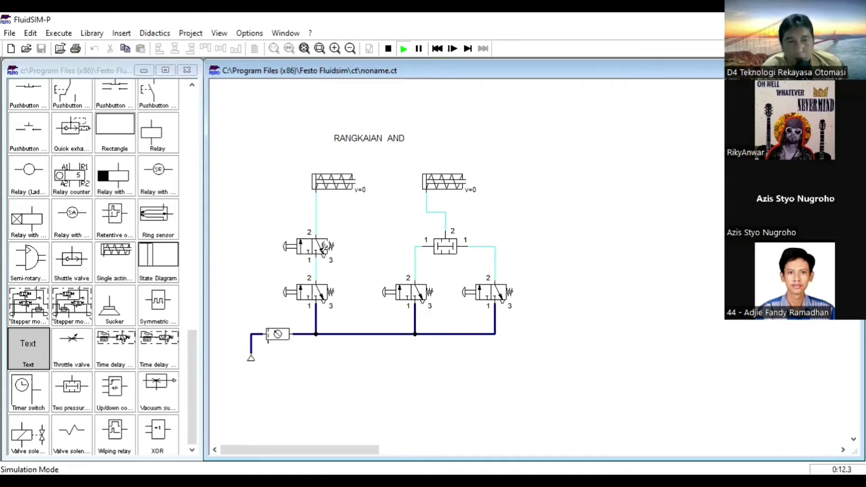
pyautogui.click(325, 246)
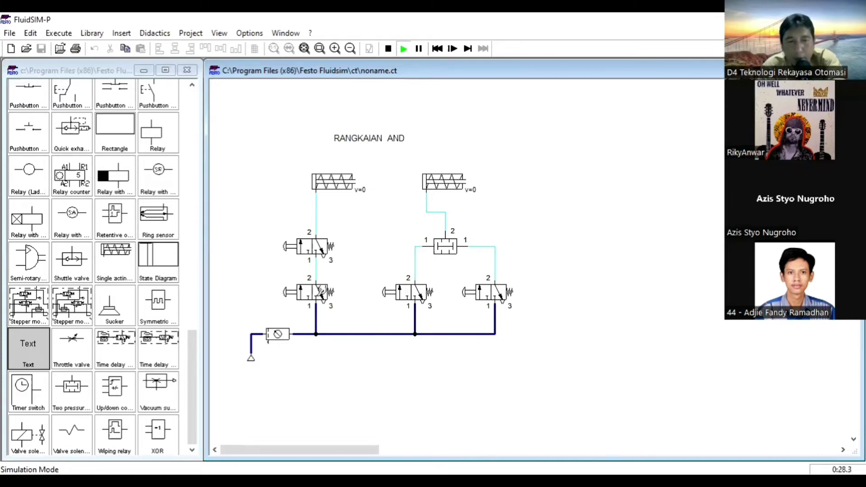
pyautogui.click(320, 292)
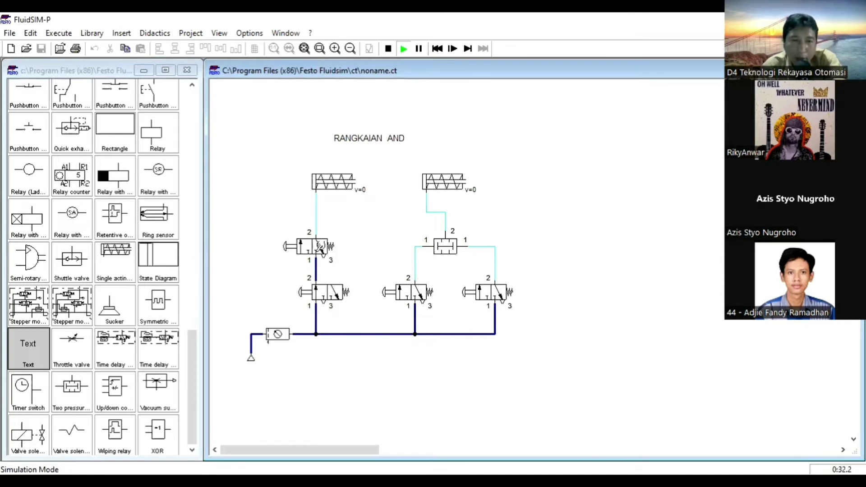
pyautogui.click(320, 246)
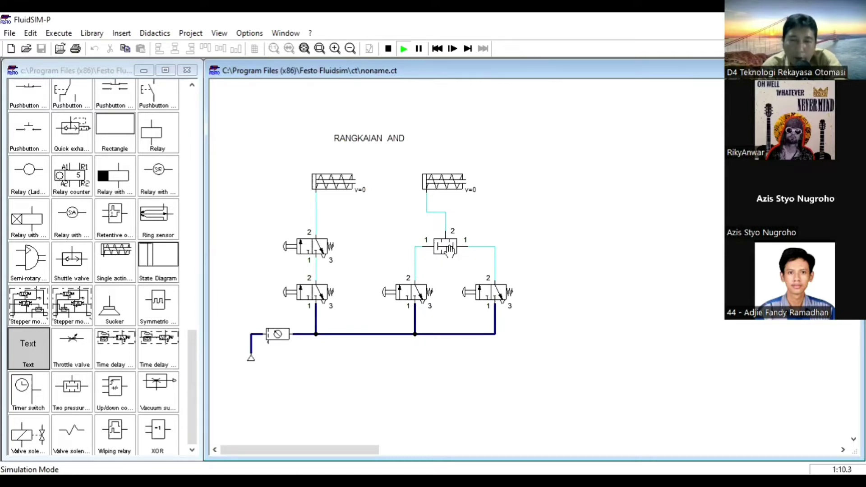
# Actuate each pushbutton valve feeding the two pressure valve separately in the simulation, and switch to the RANGKAIAN AND presentation slide.
pyautogui.click(420, 289)
pyautogui.click(494, 285)
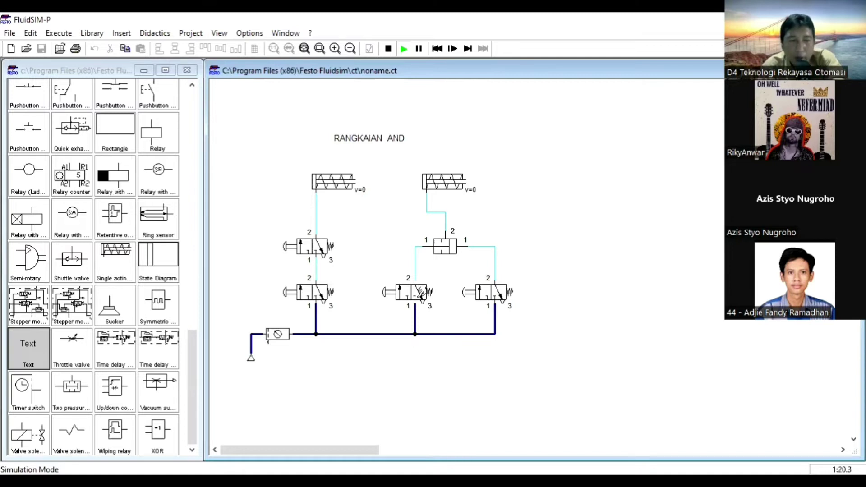
pyautogui.click(419, 289)
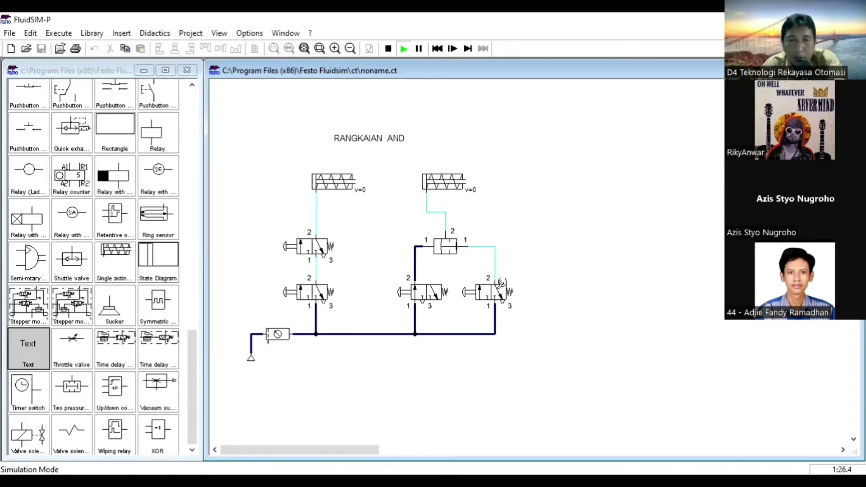
pyautogui.click(498, 285)
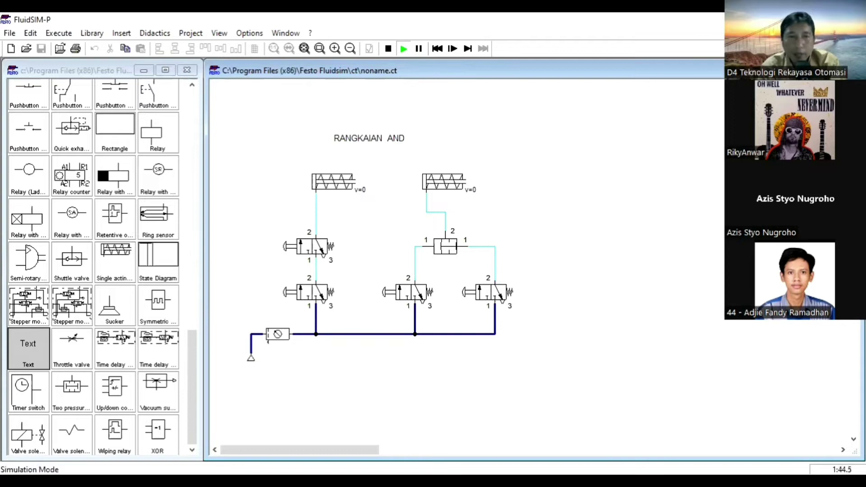
pyautogui.hotkey('alt', 'Tab')
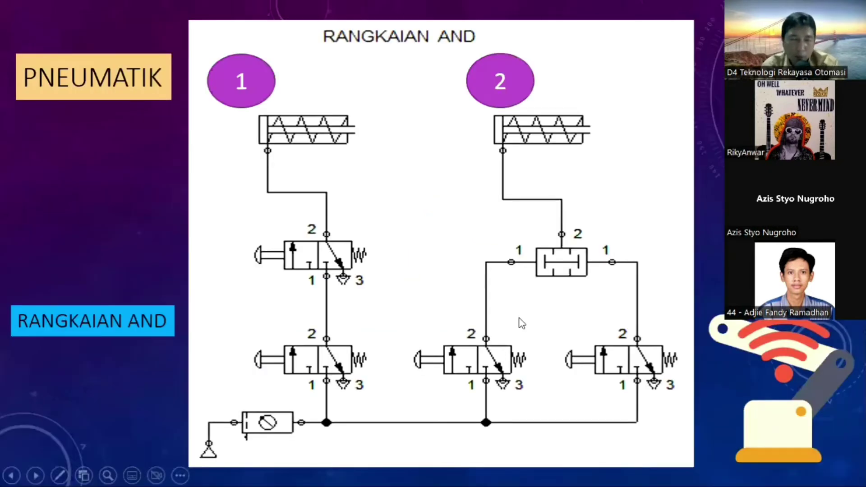
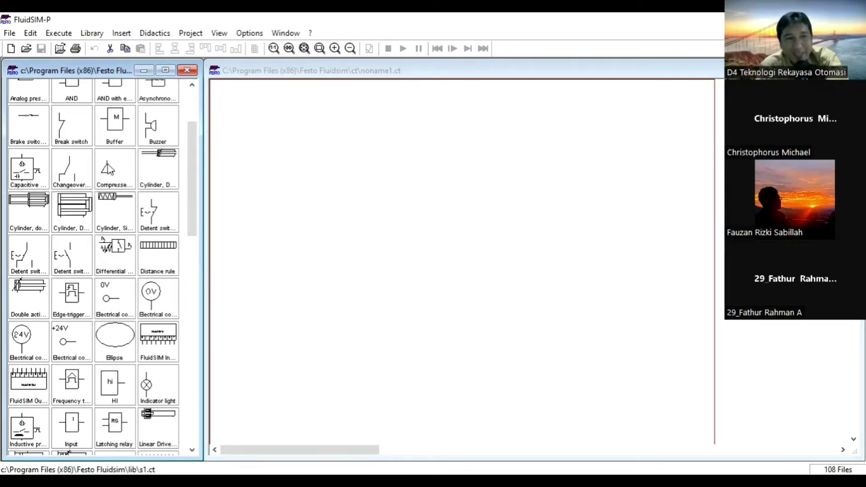
# Place a compressed air supply and an air service unit in the new circuit and connect them.
pyautogui.moveTo(107, 176); pyautogui.dragTo(285, 334)
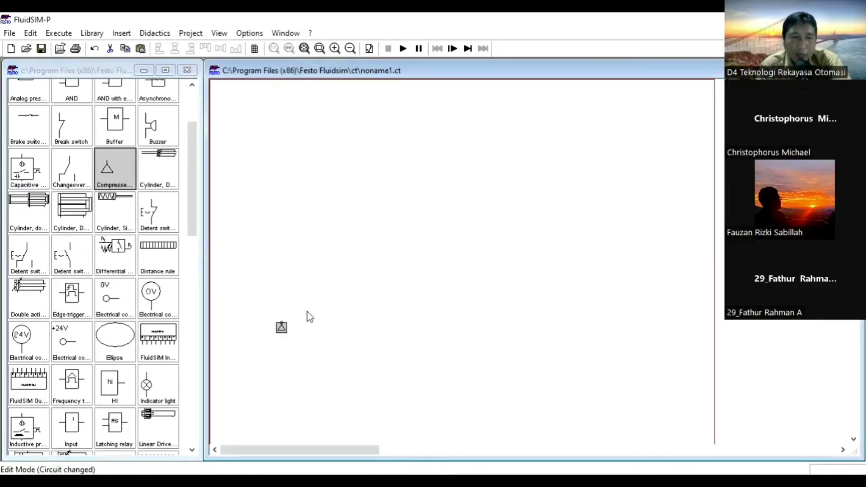
pyautogui.moveTo(192, 226); pyautogui.dragTo(197, 166)
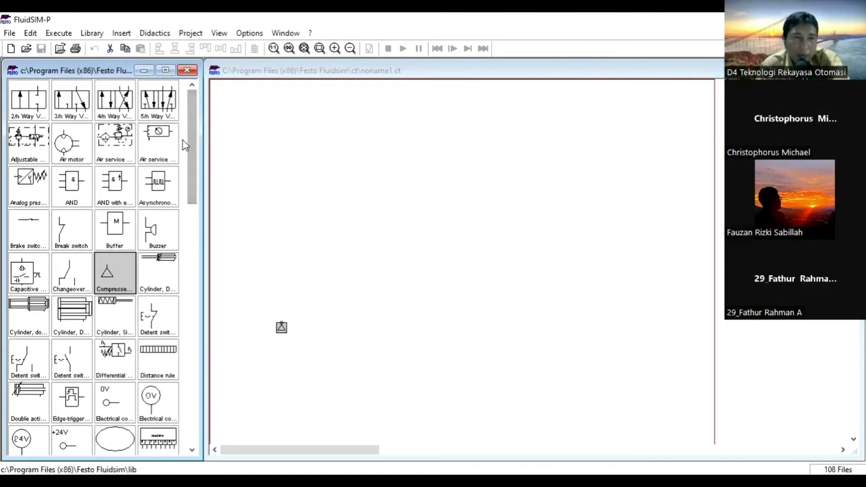
pyautogui.moveTo(160, 144); pyautogui.dragTo(281, 321)
pyautogui.click(305, 297)
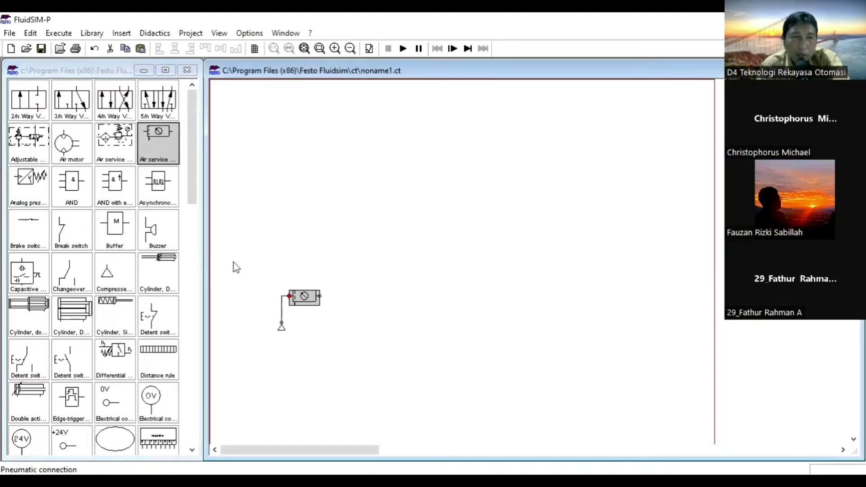
# Place a 3/n way valve above the air service unit and configure it with left manual pushbutton actuation and right spring return.
pyautogui.doubleClick(71, 109)
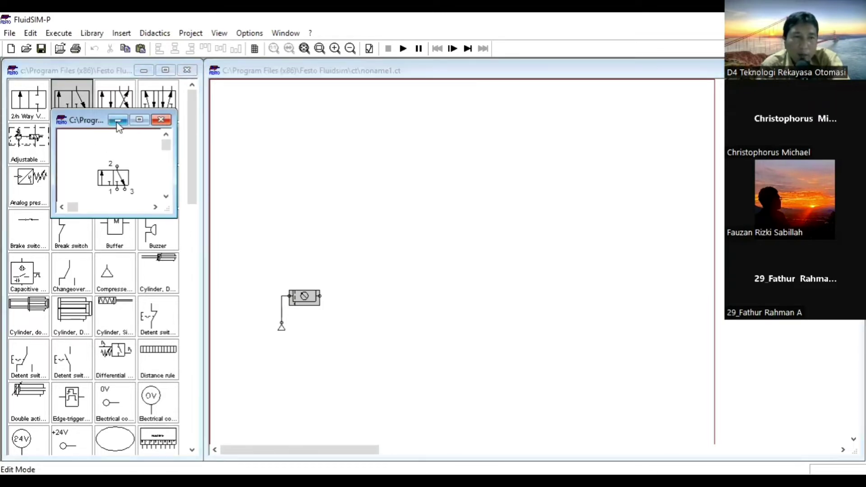
pyautogui.click(160, 120)
pyautogui.moveTo(70, 103); pyautogui.dragTo(352, 248)
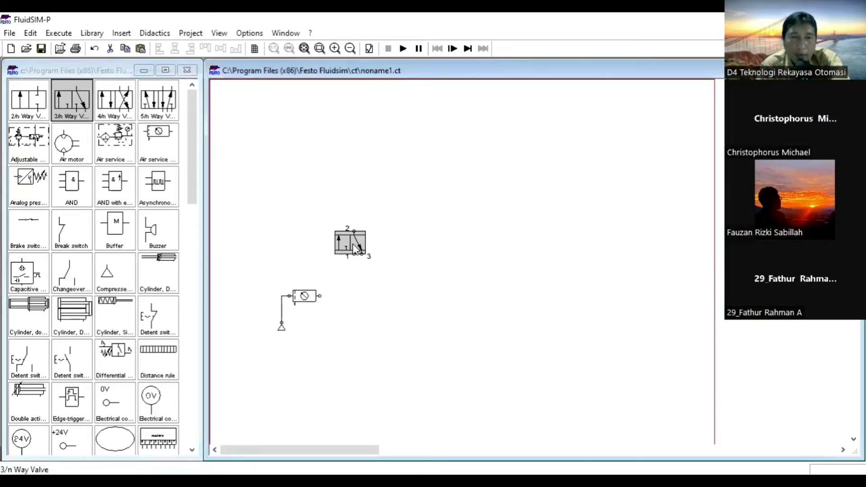
pyautogui.doubleClick(354, 247)
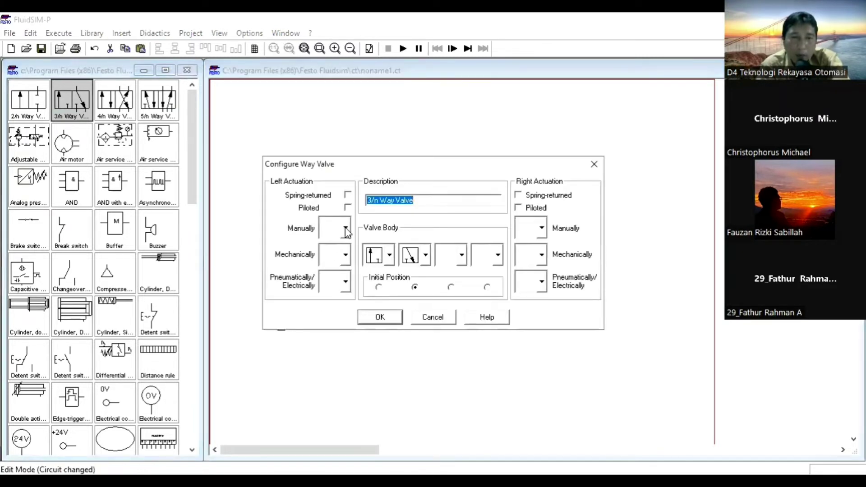
pyautogui.click(345, 229)
pyautogui.click(332, 309)
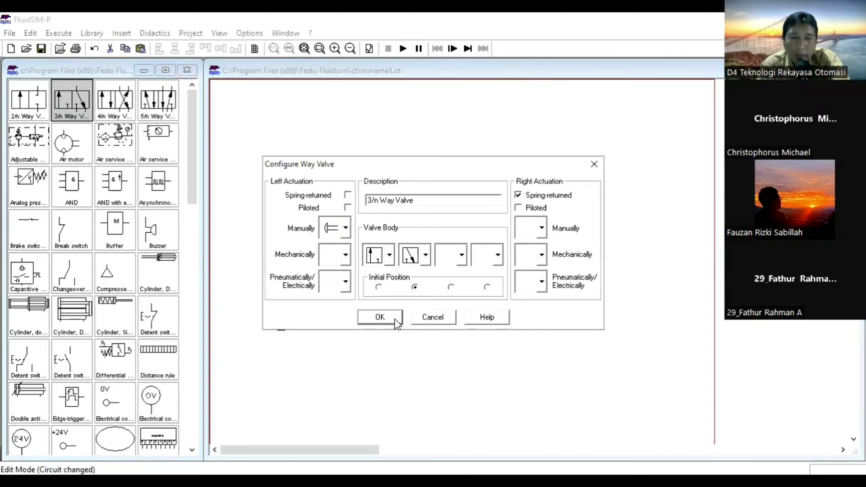
pyautogui.click(381, 318)
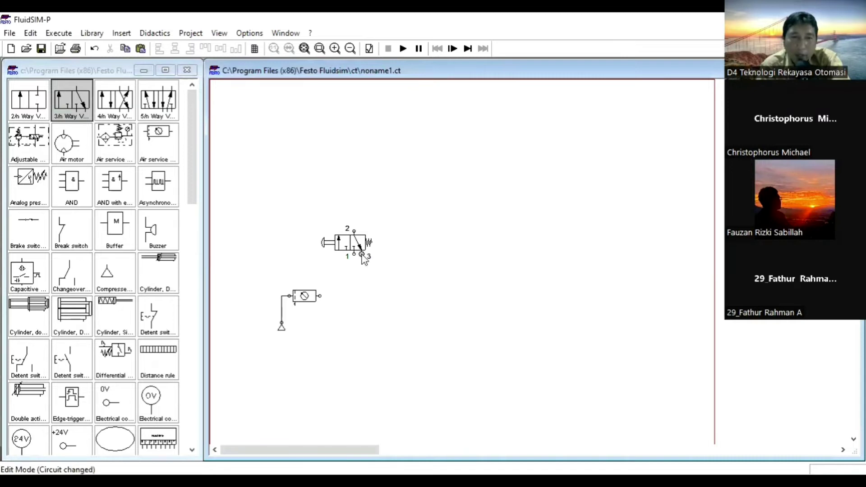
# Fit an exhaust termination to port 3 of the pushbutton valve.
pyautogui.doubleClick(362, 255)
pyautogui.click(444, 281)
pyautogui.click(428, 343)
pyautogui.click(381, 318)
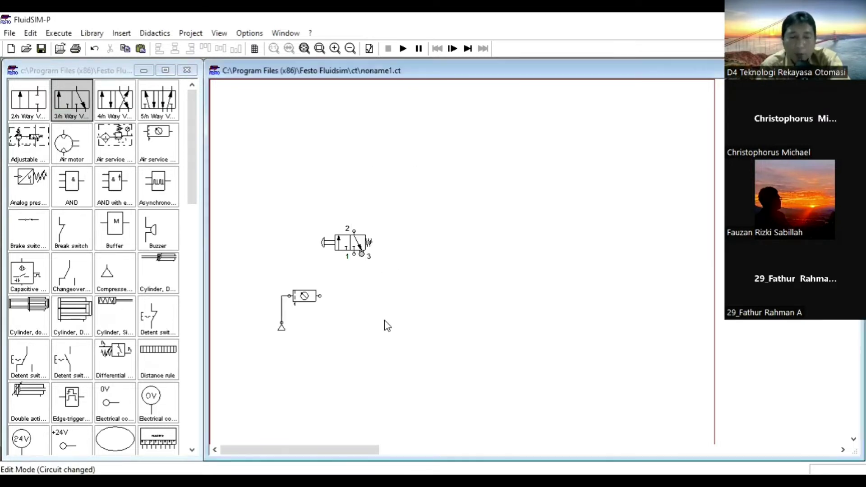
# Duplicate the pushbutton valve and position the copy directly above the original.
pyautogui.click(357, 240)
pyautogui.hotkey('ctrl', 'c')
pyautogui.hotkey('ctrl', 'v')
pyautogui.moveTo(547, 288); pyautogui.dragTo(347, 189)
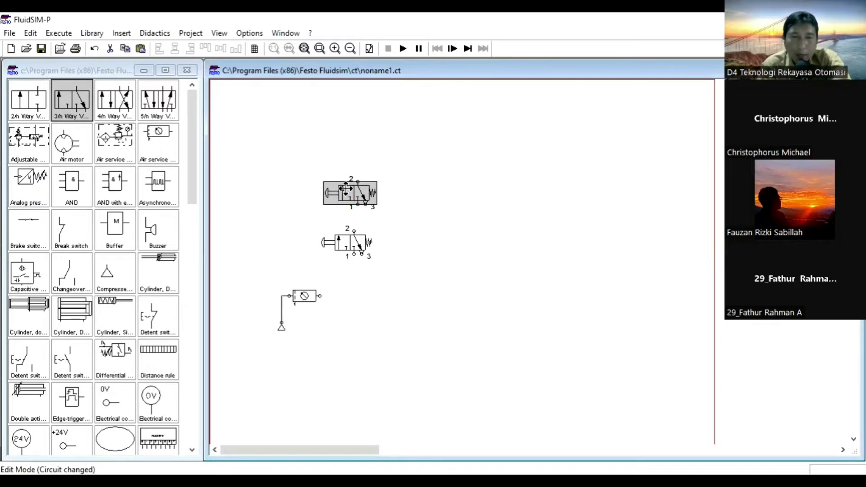
# Shift both pushbutton valves together slightly down, closer to the air service unit.
pyautogui.click(440, 243)
pyautogui.moveTo(300, 160); pyautogui.dragTo(398, 282)
pyautogui.press('Down')
pyautogui.press('Down')
pyautogui.press('Down')
pyautogui.press('Down')
pyautogui.press('Down')
pyautogui.press('Down')
pyautogui.press('Down')
pyautogui.press('Down')
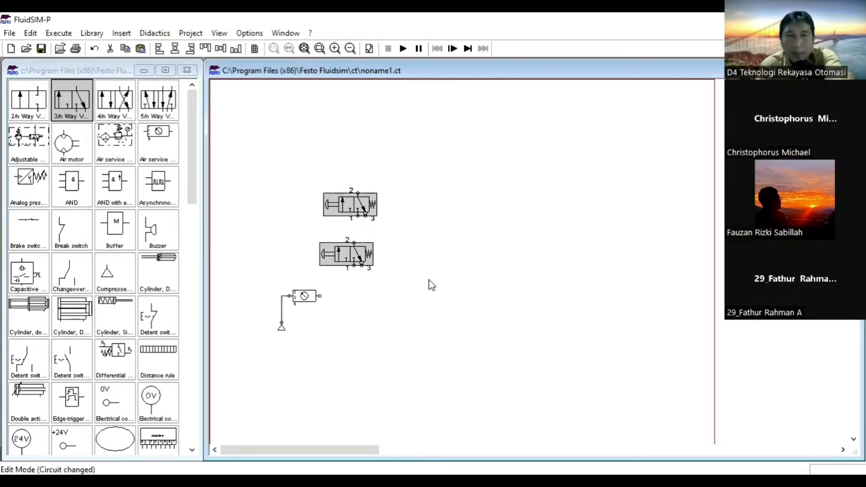
# Move the whole circuit, including air supply, service unit and both valves, further down to free space above it.
pyautogui.click(430, 284)
pyautogui.moveTo(241, 171); pyautogui.dragTo(406, 349)
pyautogui.moveTo(359, 206); pyautogui.dragTo(358, 237)
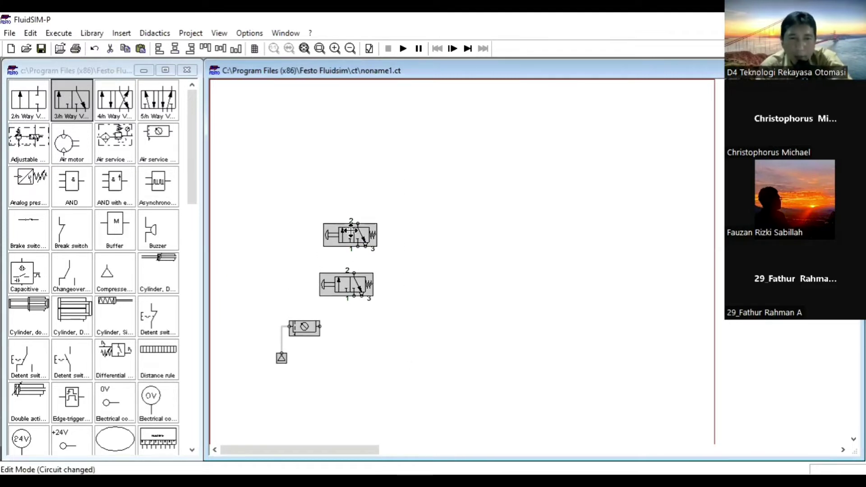
pyautogui.click(437, 261)
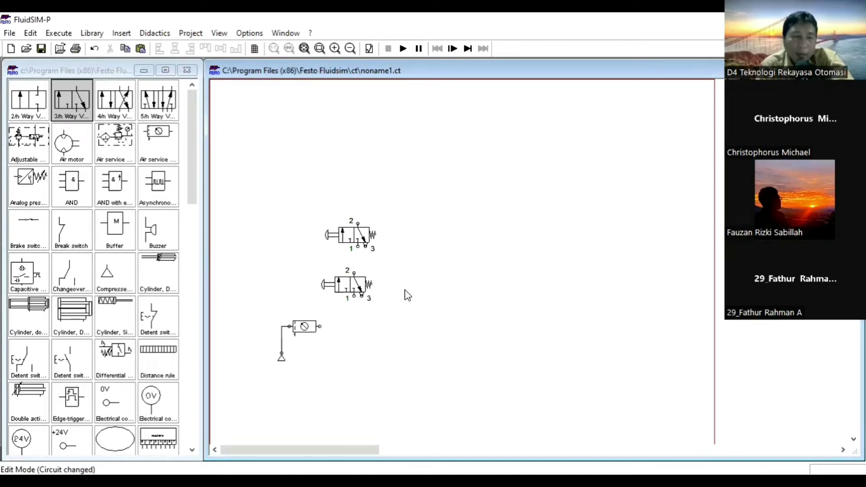
# Place a third 3/n way valve above the pushbutton valves, with left pneumatic actuation and right spring return.
pyautogui.moveTo(72, 102); pyautogui.dragTo(397, 167)
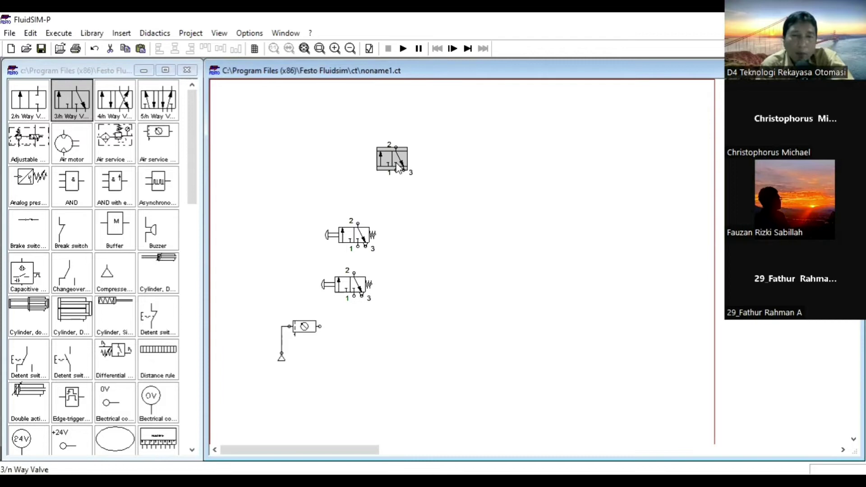
pyautogui.doubleClick(396, 167)
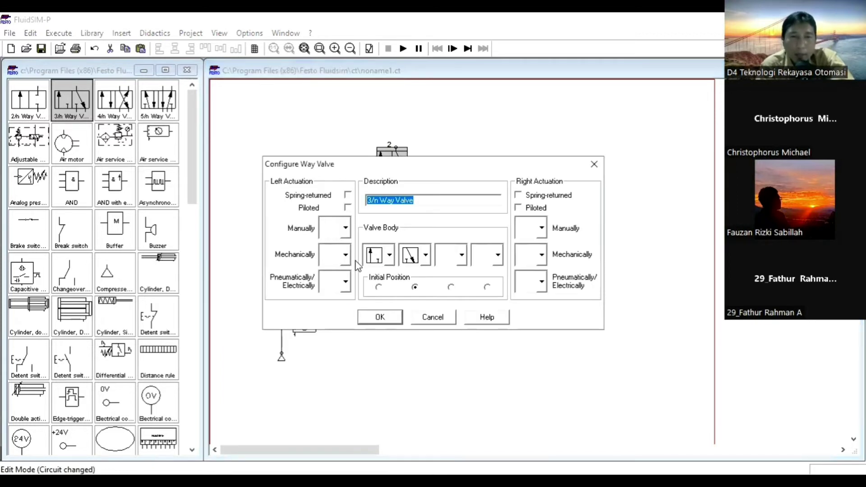
pyautogui.click(345, 283)
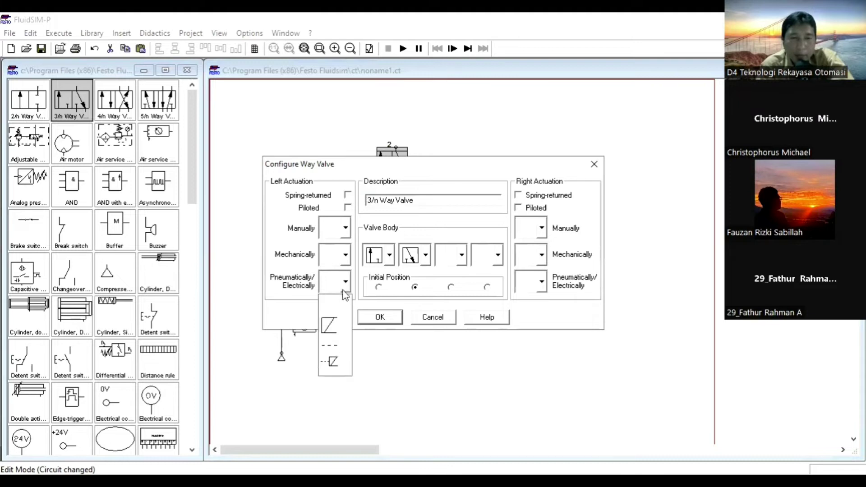
pyautogui.click(338, 350)
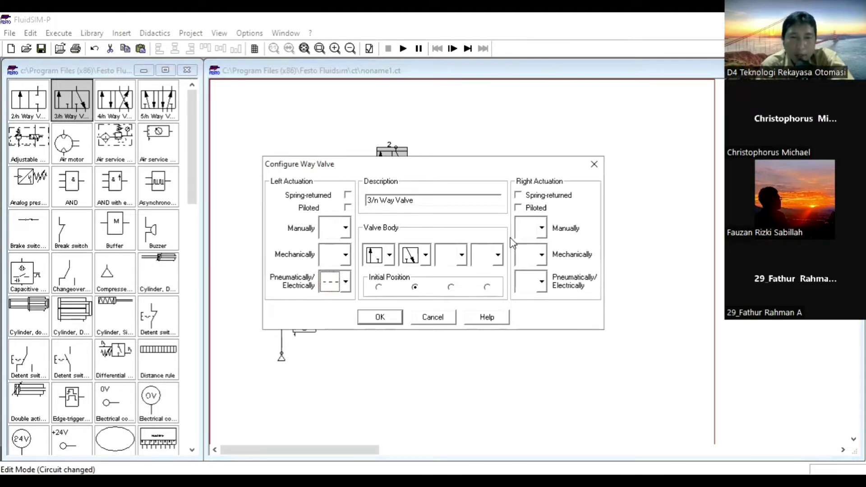
pyautogui.click(518, 196)
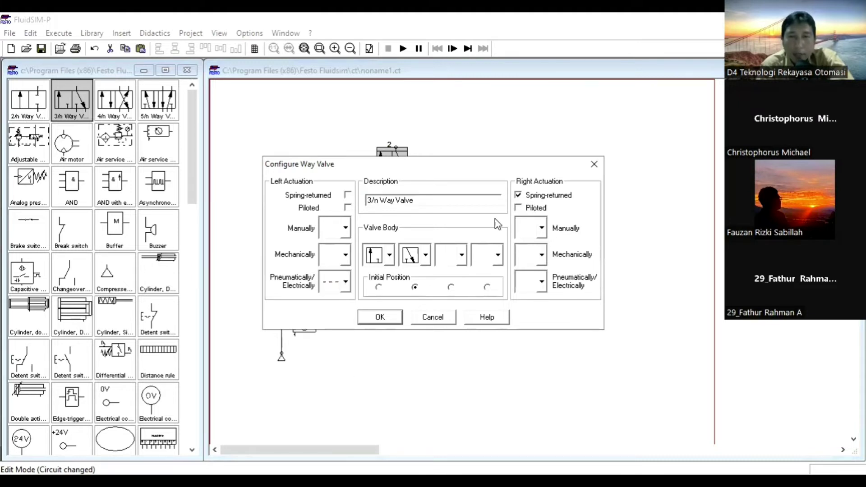
pyautogui.click(380, 317)
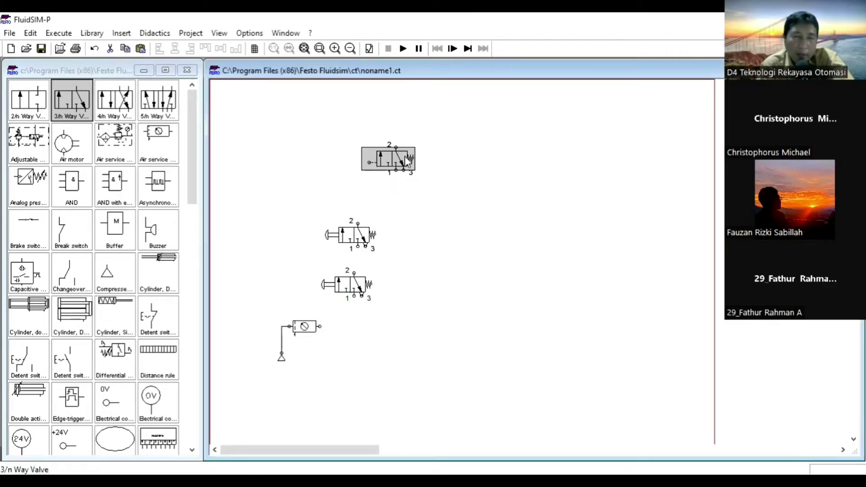
pyautogui.moveTo(390, 149); pyautogui.dragTo(390, 167)
pyautogui.click(410, 216)
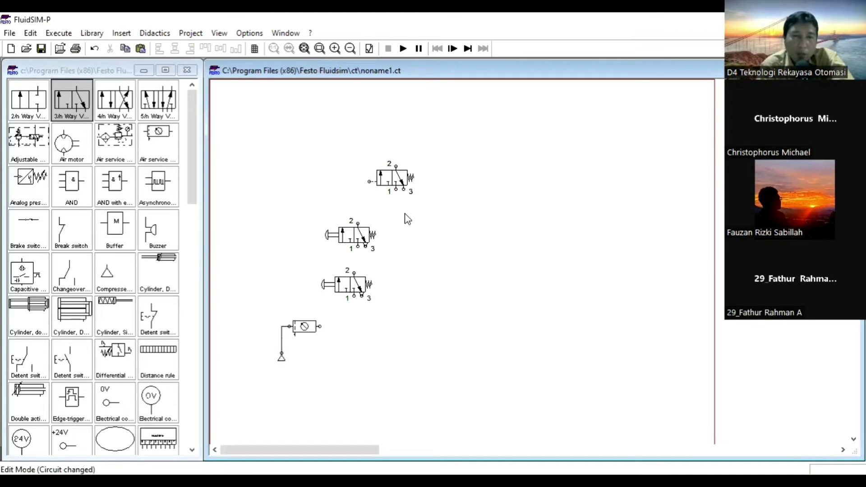
# Wire the air service unit through both pushbutton valves in series to the pilot port of the pneumatically actuated valve.
pyautogui.moveTo(322, 323)
pyautogui.mouseDown()
pyautogui.moveTo(354, 296)
pyautogui.moveTo(358, 247)
pyautogui.moveTo(368, 246)
pyautogui.moveTo(354, 218)
pyautogui.moveTo(369, 181)
pyautogui.mouseUp()
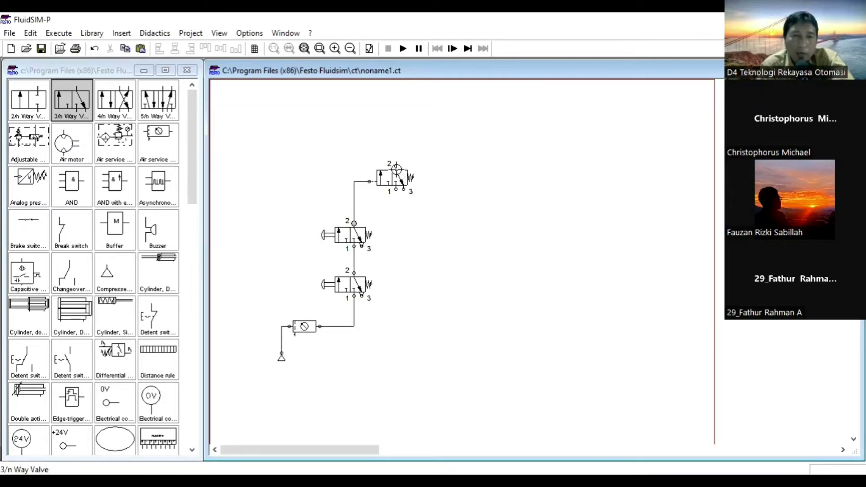
# Place a single acting cylinder above the pneumatically actuated valve and connect it to the valve's port 2.
pyautogui.scroll(-3, 76, 326)
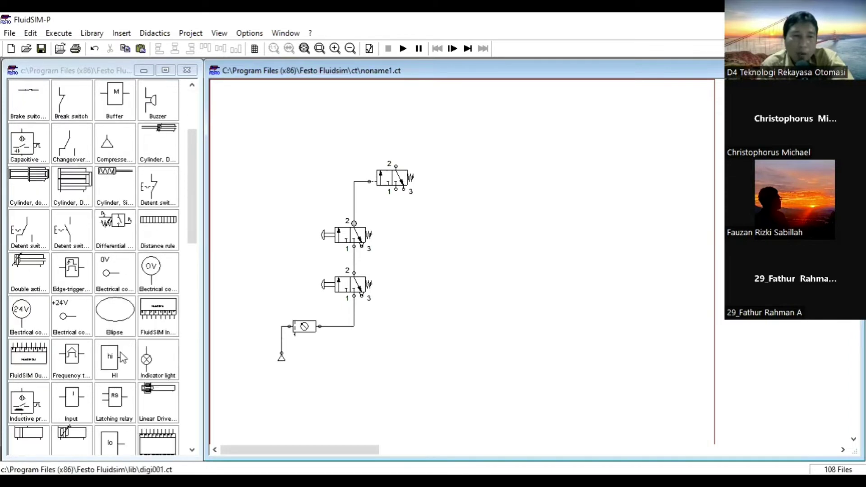
pyautogui.scroll(-5, 124, 363)
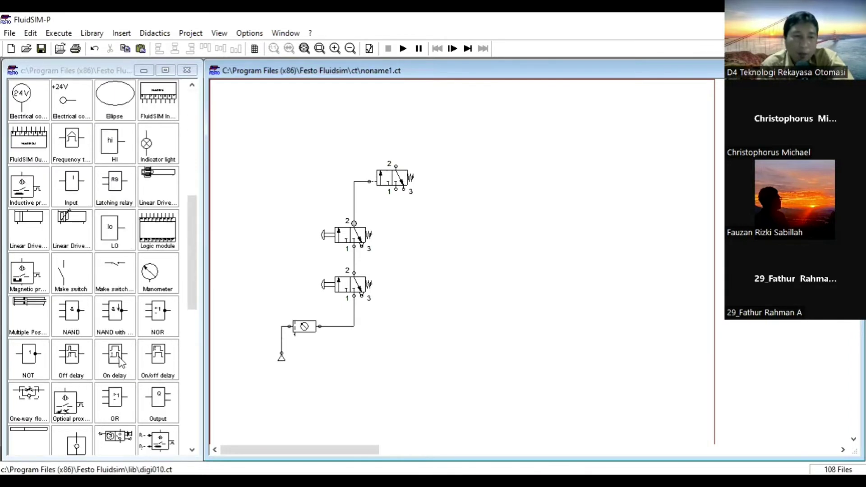
pyautogui.scroll(-2, 133, 376)
pyautogui.scroll(-2, 166, 365)
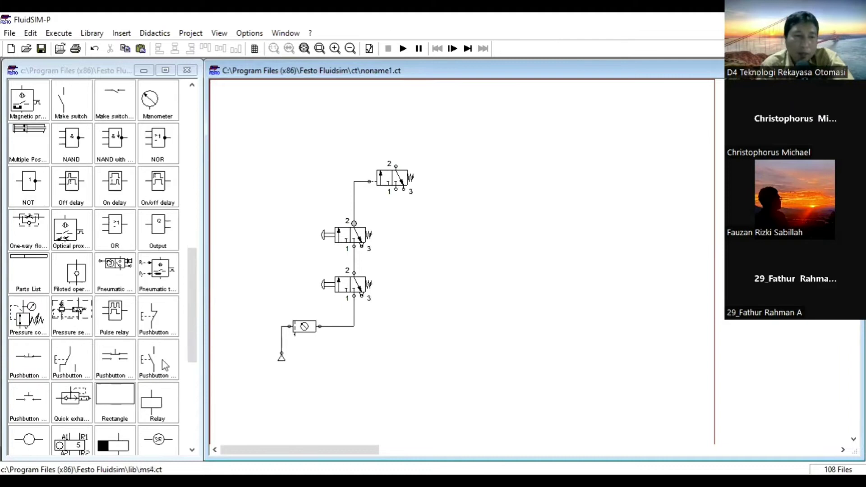
pyautogui.moveTo(190, 330); pyautogui.dragTo(197, 389)
pyautogui.moveTo(115, 356); pyautogui.dragTo(418, 108)
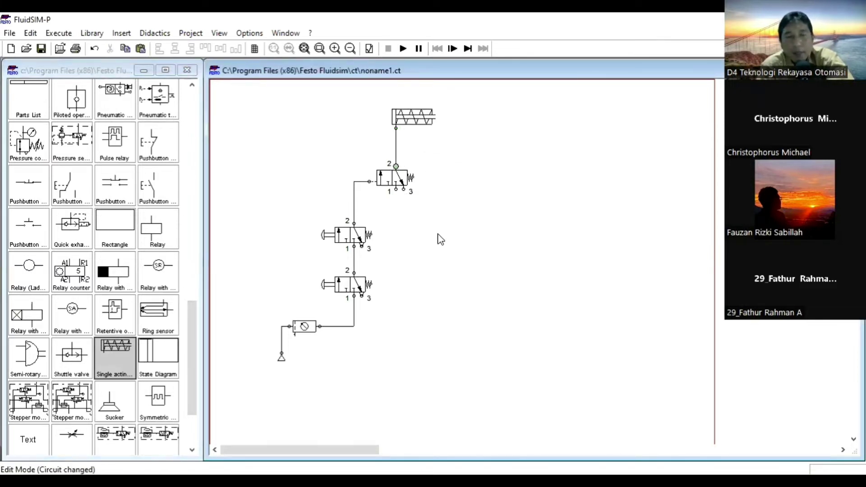
# Fit an exhaust terminator to port 3 of the pneumatically actuated valve and connect its port 1 to the supply line.
pyautogui.doubleClick(404, 190)
pyautogui.click(443, 280)
pyautogui.click(427, 384)
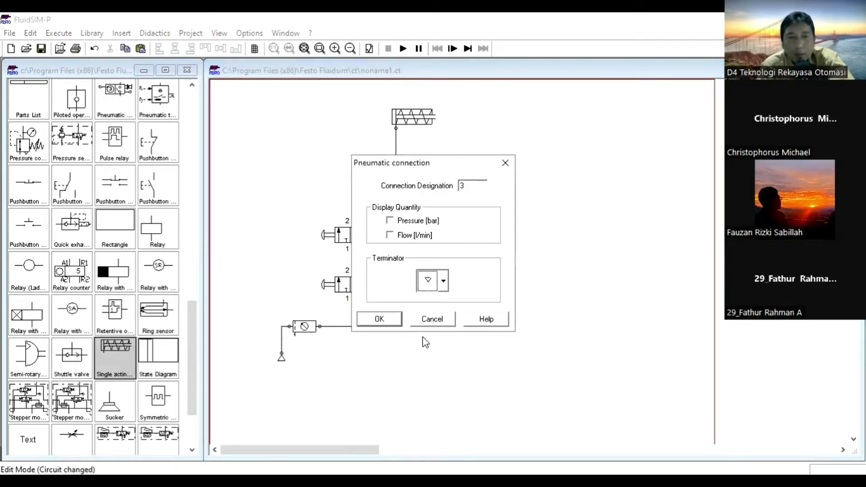
pyautogui.click(382, 322)
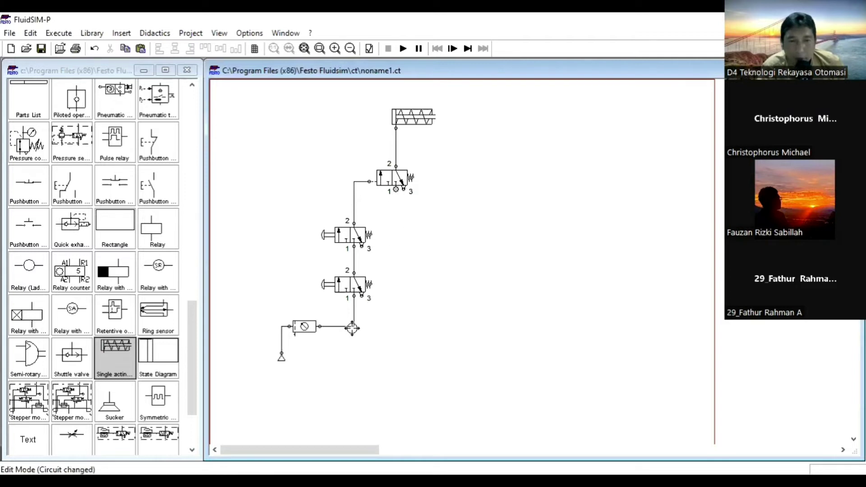
pyautogui.moveTo(352, 325); pyautogui.dragTo(354, 326)
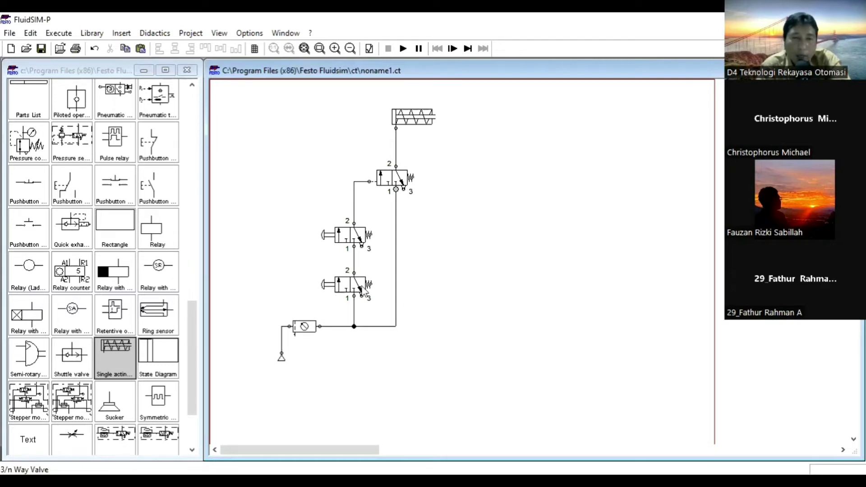
# Duplicate the lower pushbutton valve twice and place the copies side by side to the right of the circuit.
pyautogui.click(345, 293)
pyautogui.hotkey('ctrl', 'c')
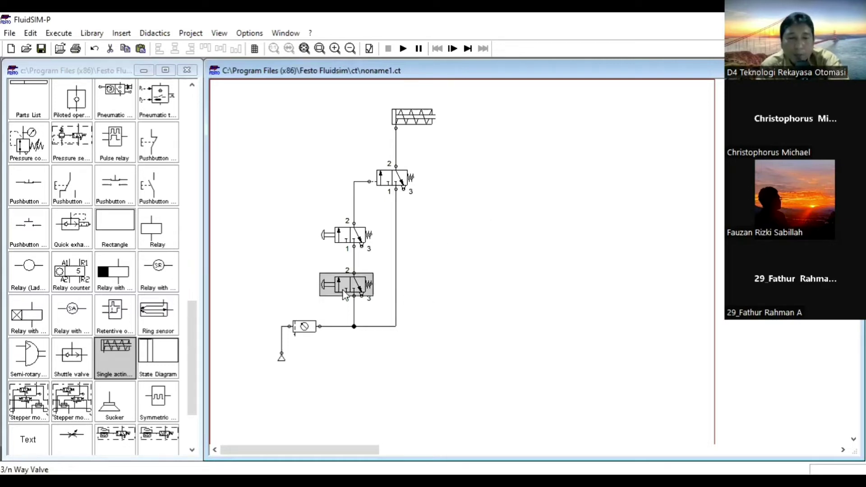
pyautogui.hotkey('ctrl', 'v')
pyautogui.moveTo(555, 290); pyautogui.dragTo(492, 281)
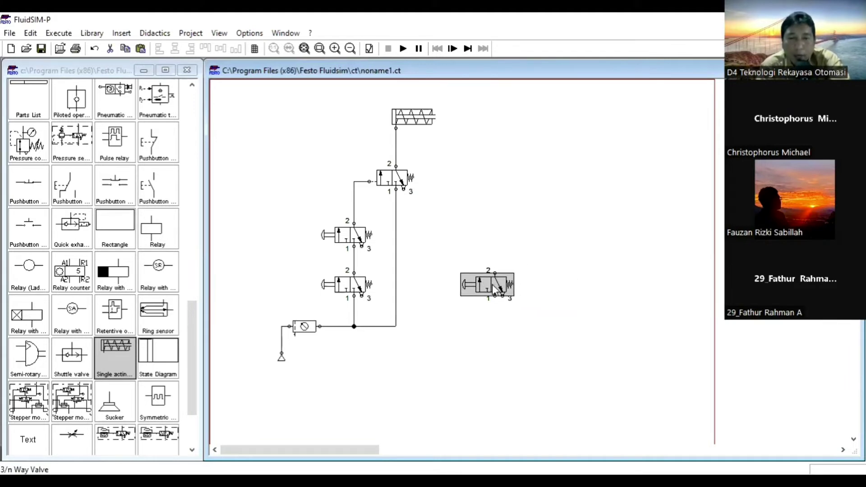
pyautogui.hotkey('ctrl', 'v')
pyautogui.moveTo(563, 300); pyautogui.dragTo(556, 283)
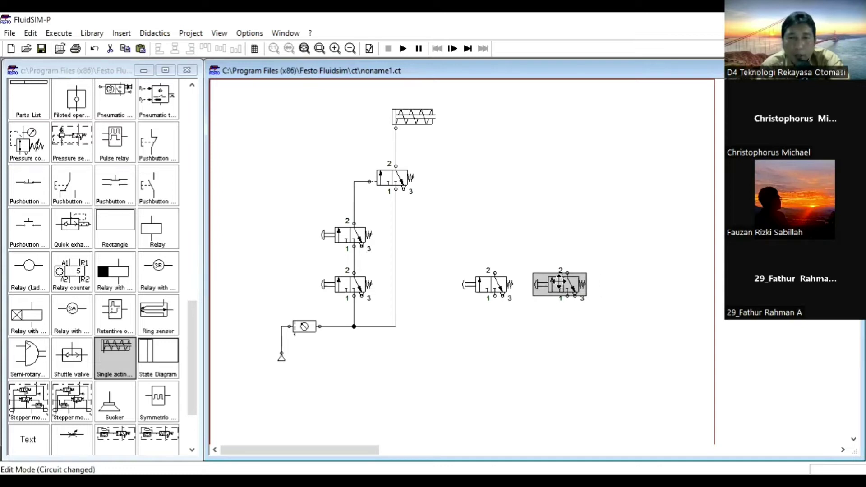
# Duplicate the pneumatically actuated 3/n way valve and place the copy above the two new pushbutton valves.
pyautogui.click(402, 186)
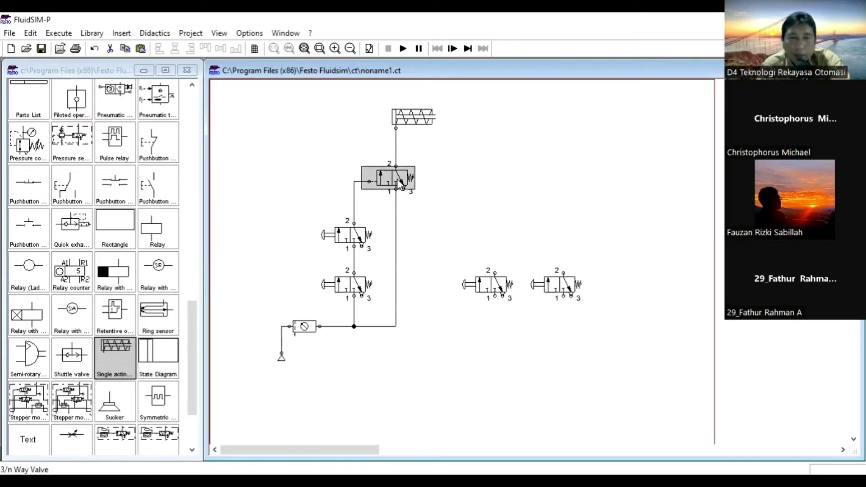
pyautogui.hotkey('ctrl', 'c')
pyautogui.hotkey('ctrl', 'v')
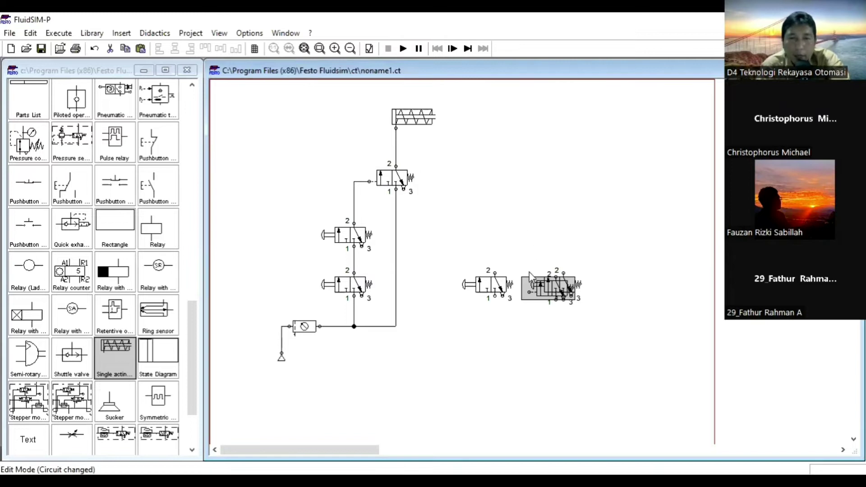
pyautogui.moveTo(524, 277); pyautogui.dragTo(500, 204)
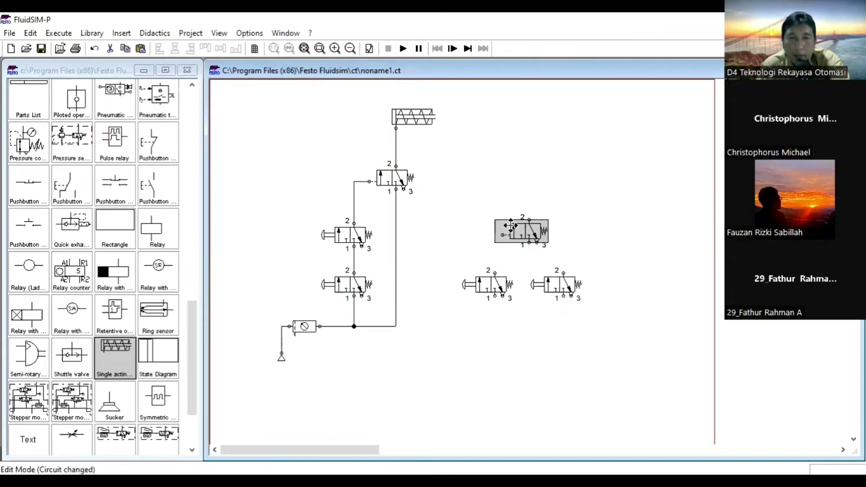
pyautogui.moveTo(512, 236); pyautogui.dragTo(514, 173)
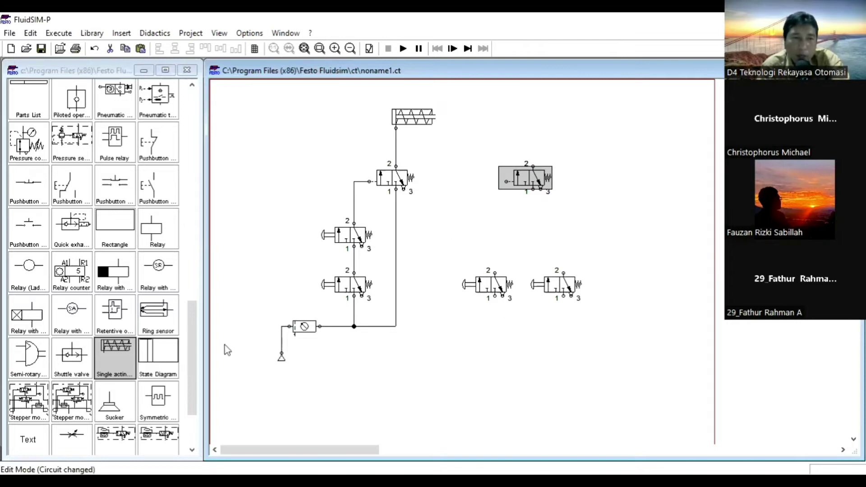
# Place a two pressure valve between the new valves and connect port 2 of each pushbutton valve to its inputs.
pyautogui.moveTo(190, 331); pyautogui.dragTo(181, 397)
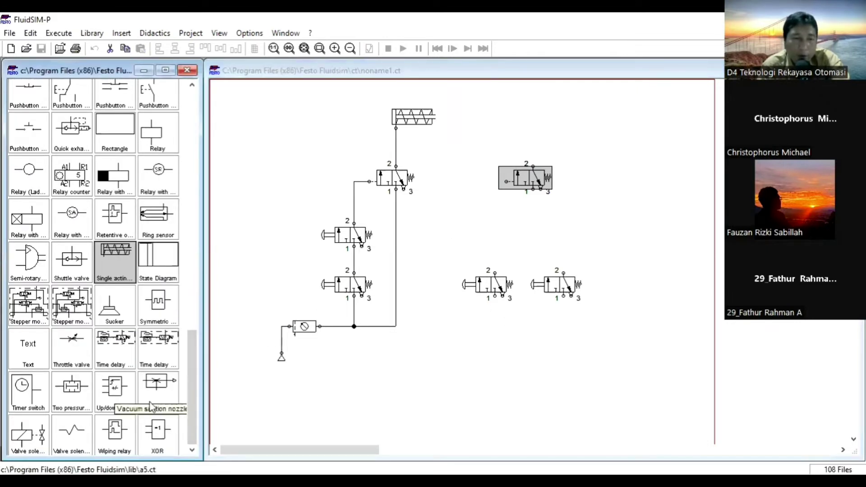
pyautogui.moveTo(76, 397); pyautogui.dragTo(528, 229)
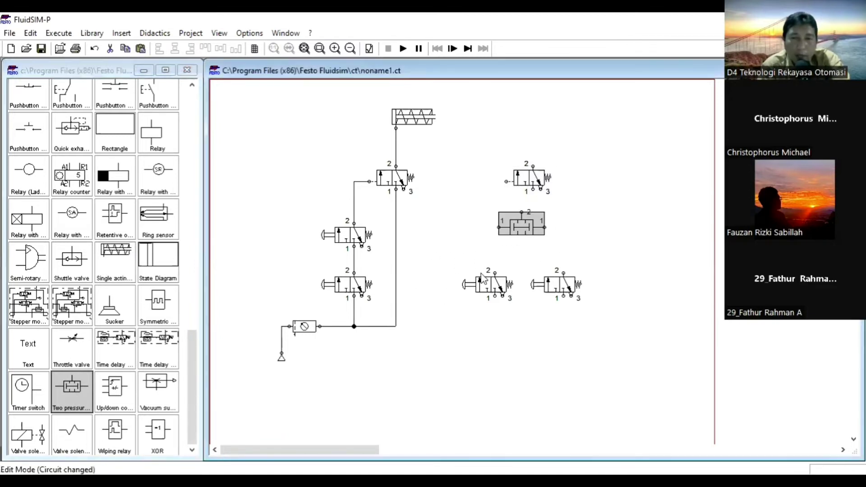
pyautogui.moveTo(495, 273); pyautogui.dragTo(498, 227)
pyautogui.moveTo(563, 273); pyautogui.dragTo(544, 228)
# Shift the new pneumatically actuated valve slightly right and connect the two pressure valve's output to its pilot port.
pyautogui.moveTo(543, 178); pyautogui.dragTo(555, 178)
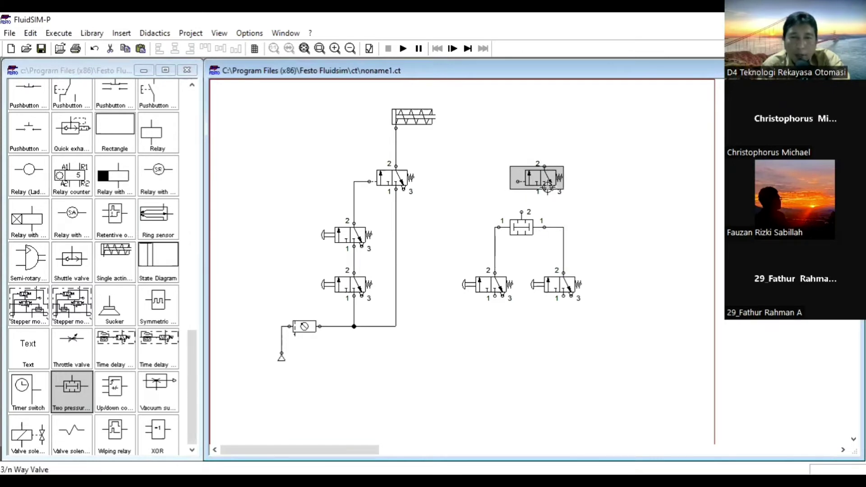
pyautogui.click(519, 211)
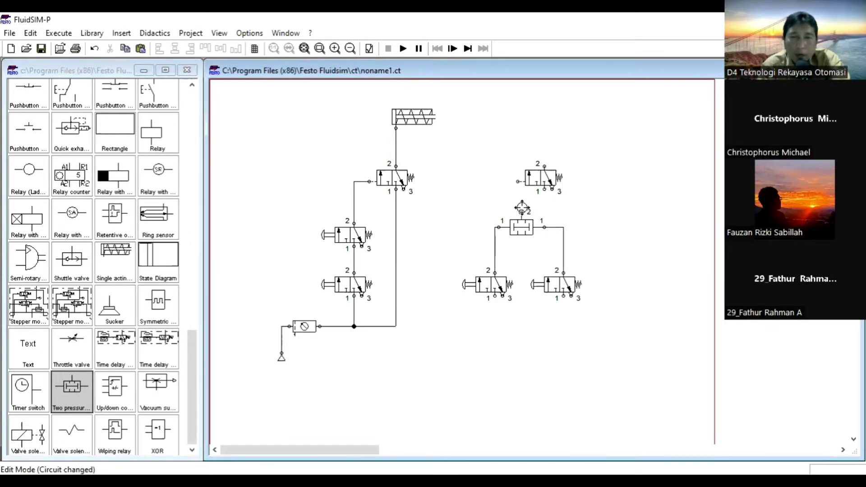
pyautogui.moveTo(521, 212); pyautogui.dragTo(520, 181)
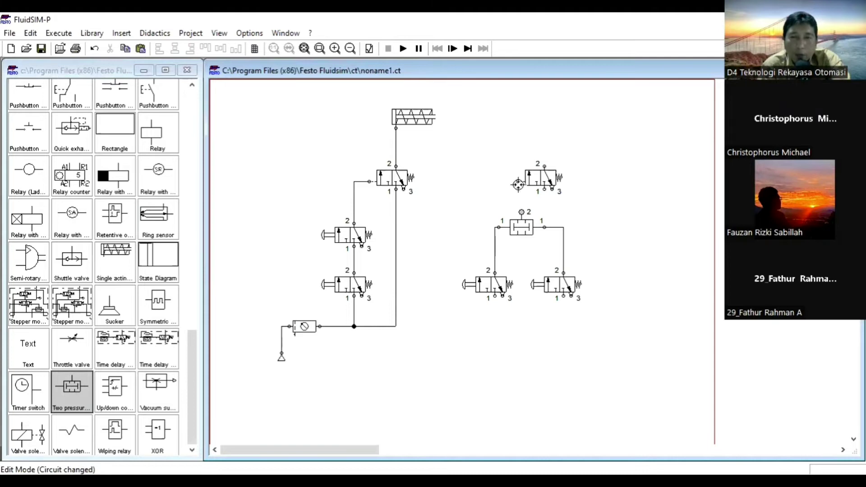
pyautogui.click(553, 179)
pyautogui.moveTo(509, 194); pyautogui.dragTo(519, 197)
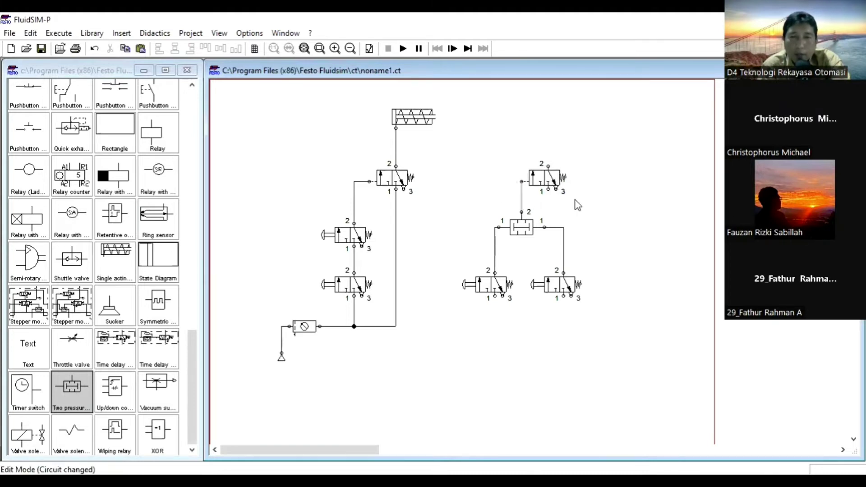
# Duplicate the single acting cylinder above the new pneumatically actuated valve and connect it to the valve's port 2.
pyautogui.click(432, 128)
pyautogui.hotkey('ctrl', 'c')
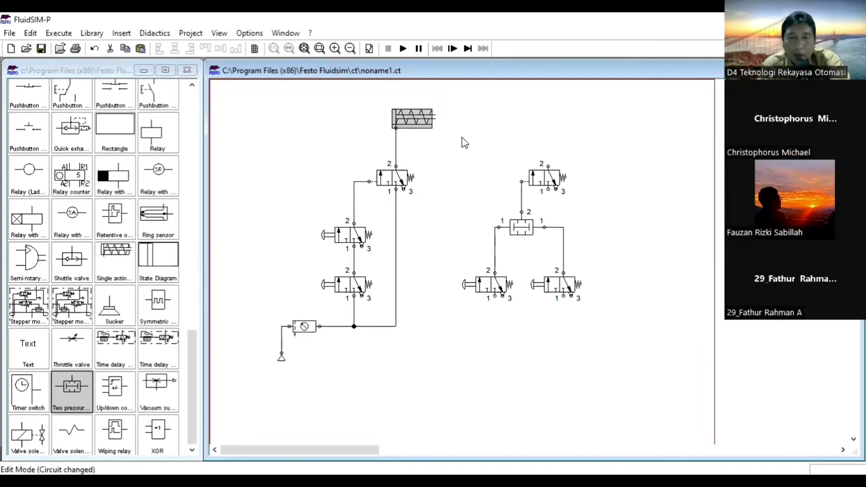
pyautogui.hotkey('ctrl', 'v')
pyautogui.moveTo(543, 289); pyautogui.dragTo(541, 119)
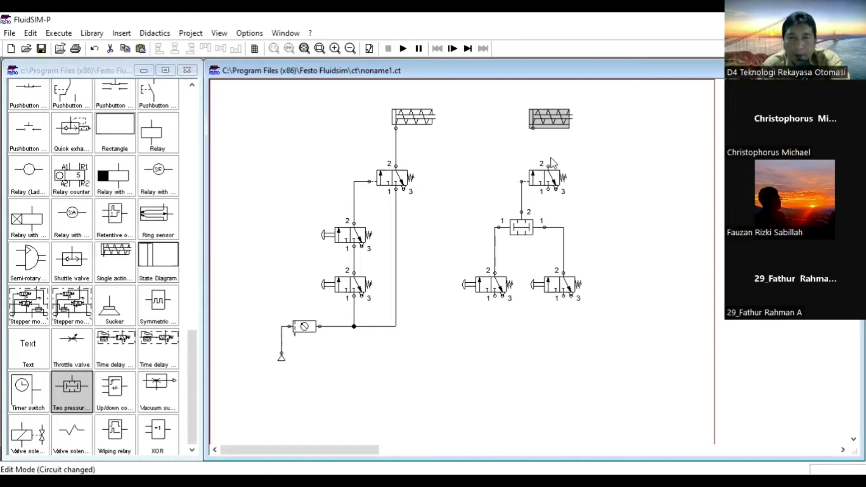
pyautogui.moveTo(548, 166); pyautogui.dragTo(533, 129)
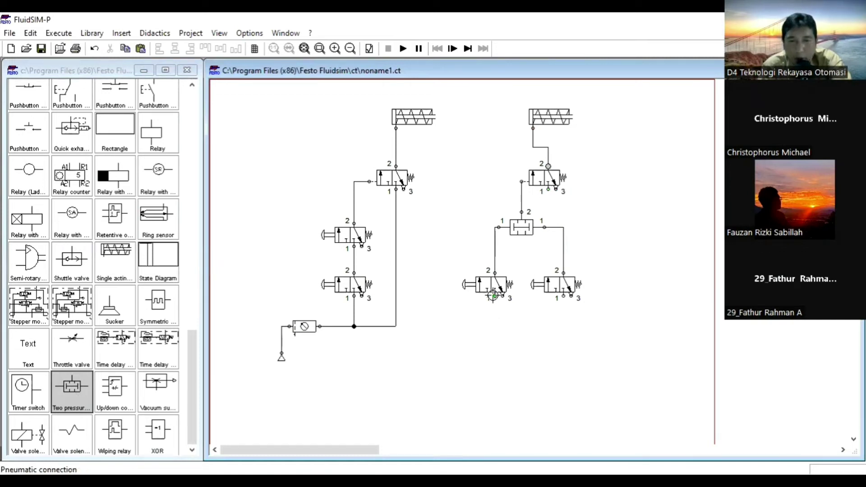
# Connect port 1 of the three new valves to the supply line, moving the pneumatically actuated valve and its cylinder further right.
pyautogui.moveTo(492, 295); pyautogui.dragTo(396, 326)
pyautogui.moveTo(563, 296); pyautogui.dragTo(495, 326)
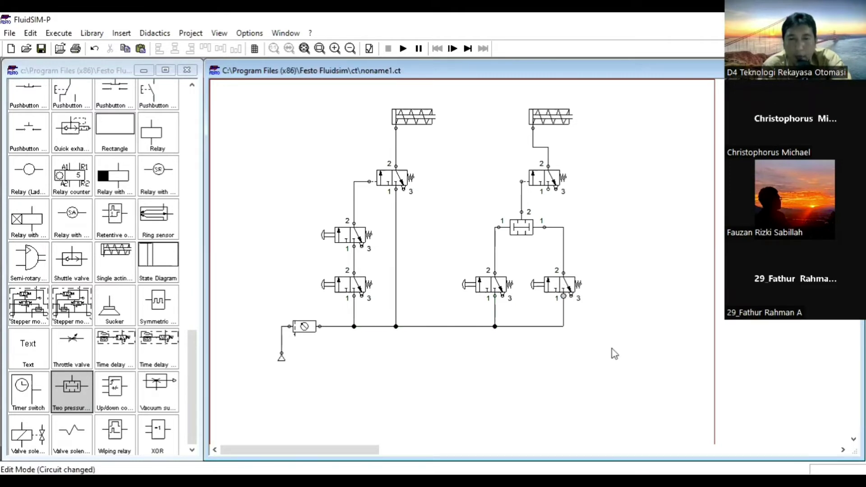
pyautogui.moveTo(548, 189); pyautogui.dragTo(495, 325)
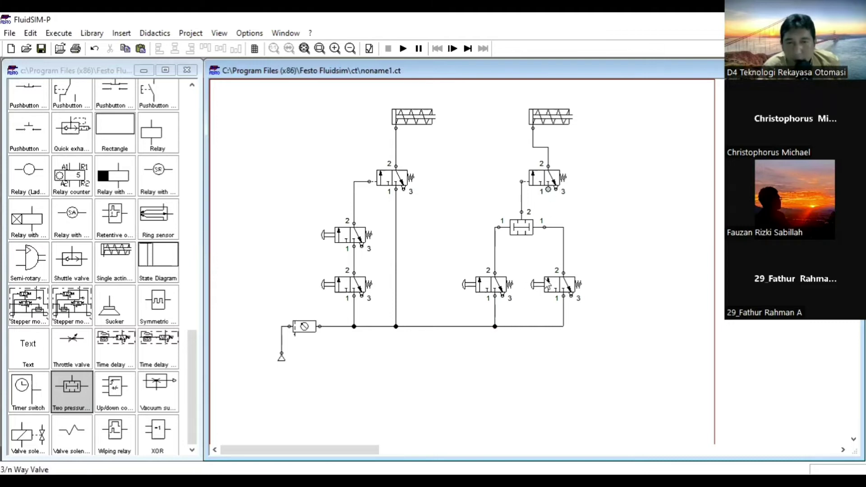
pyautogui.moveTo(544, 210); pyautogui.dragTo(537, 325)
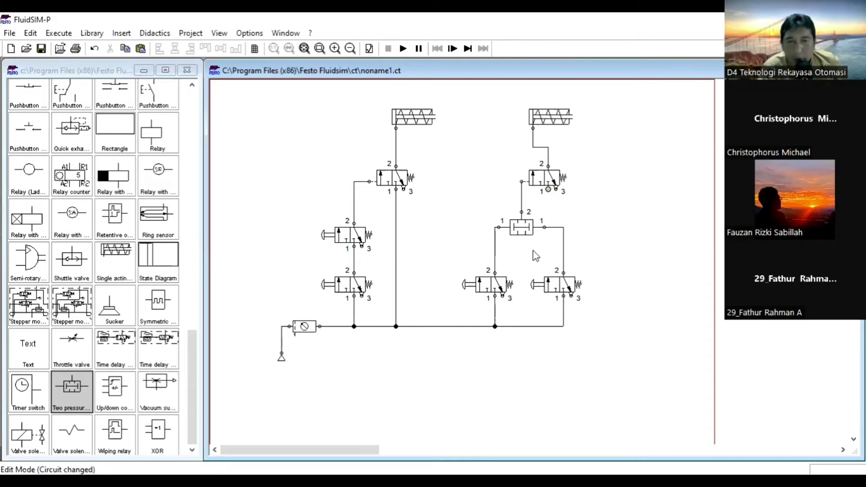
pyautogui.moveTo(547, 180); pyautogui.dragTo(562, 326)
pyautogui.click(604, 241)
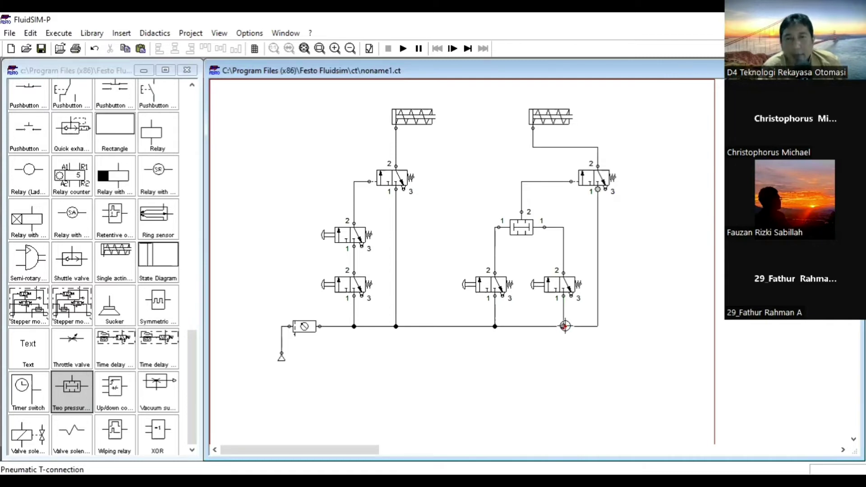
pyautogui.moveTo(550, 117); pyautogui.dragTo(588, 116)
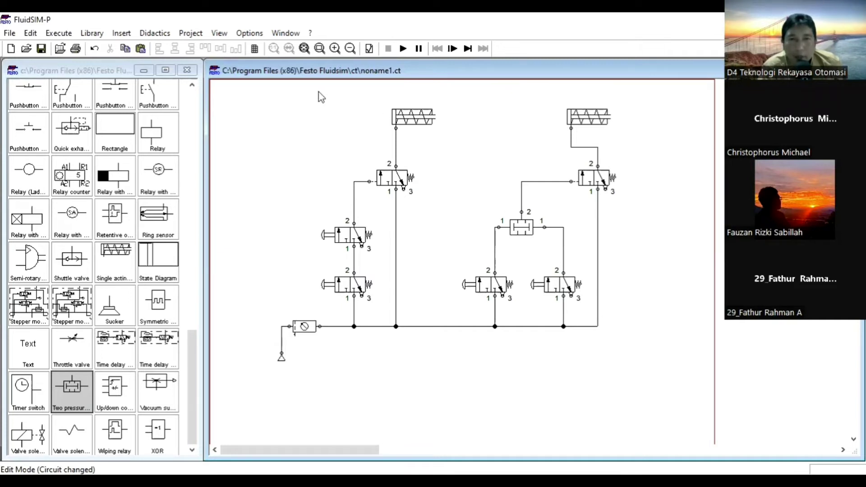
# Simulate the circuit and test the two series pushbutton valves, actuating them individually and held together.
pyautogui.click(403, 48)
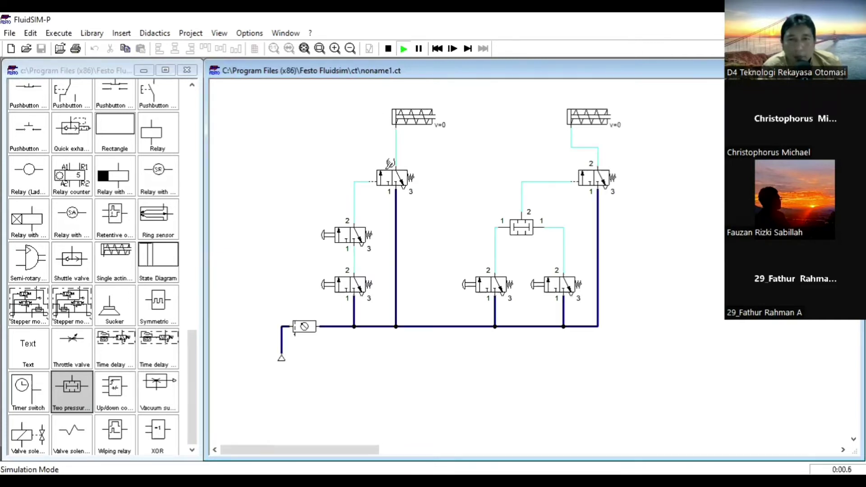
pyautogui.click(349, 276)
pyautogui.click(357, 239)
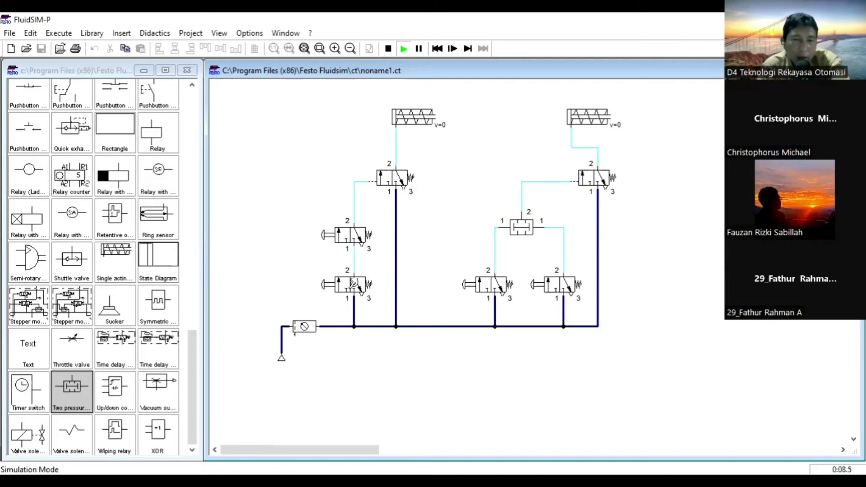
pyautogui.keyDown('shift'); pyautogui.click(354, 284); pyautogui.keyUp('shift')
pyautogui.click(359, 235)
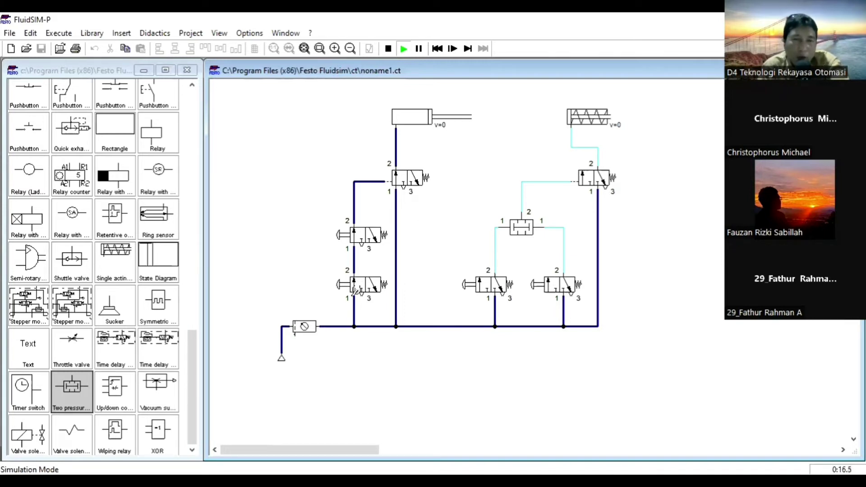
pyautogui.click(356, 290)
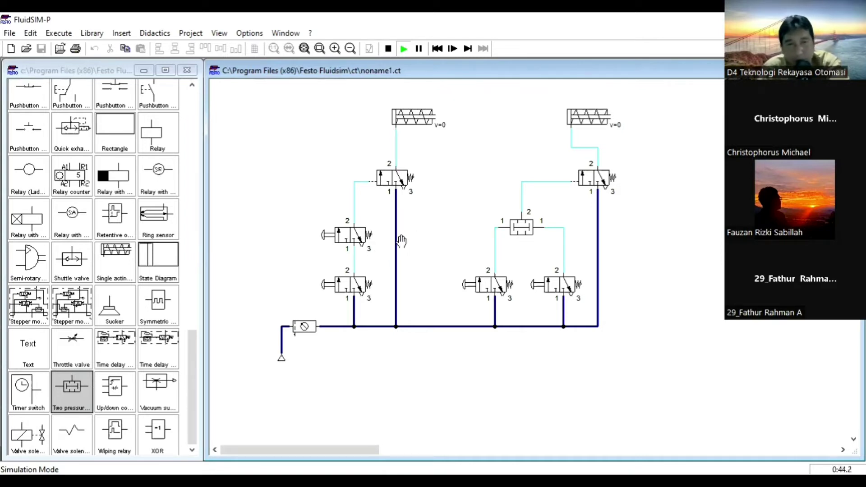
# Test the two pushbutton valves feeding the two pressure valve, separately and together, and switch to the RANGKAIAN AND presentation slide.
pyautogui.click(494, 284)
pyautogui.click(561, 278)
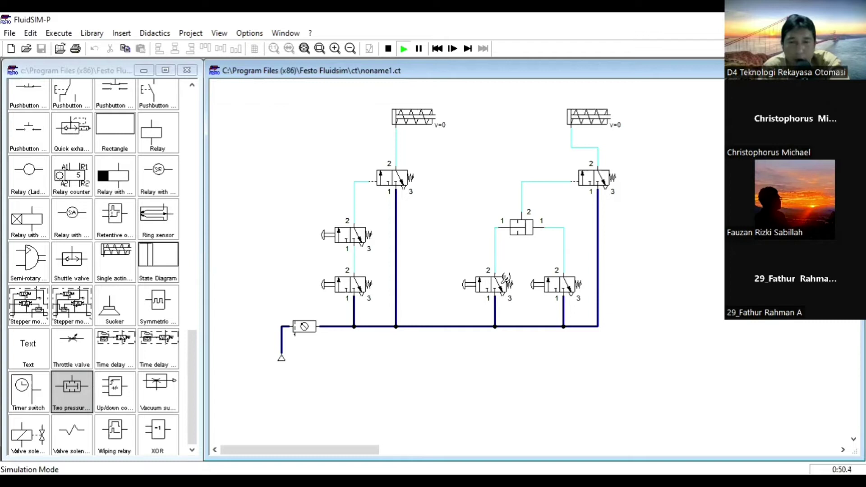
pyautogui.keyDown('shift'); pyautogui.click(503, 282); pyautogui.keyUp('shift')
pyautogui.keyDown('shift'); pyautogui.click(562, 276); pyautogui.keyUp('shift')
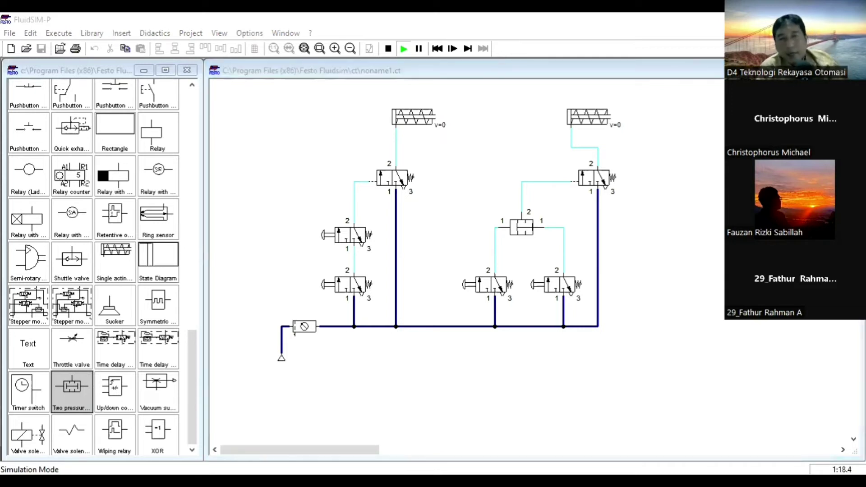
pyautogui.hotkey('alt', 'Tab')
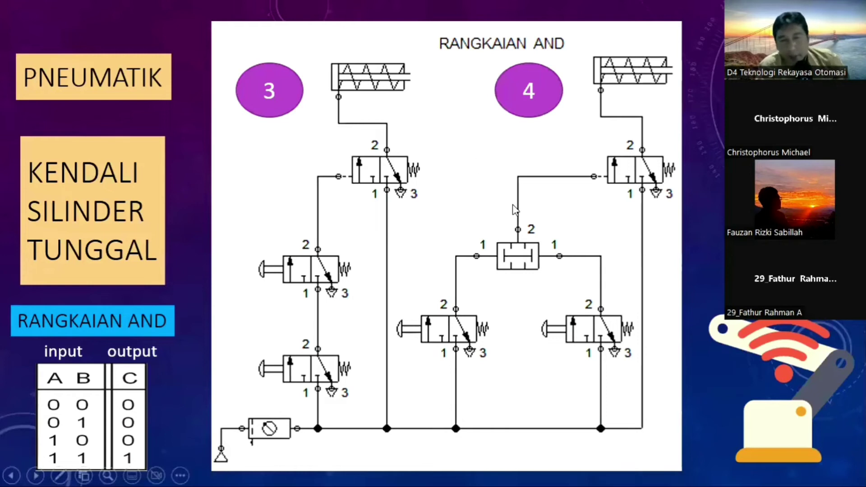
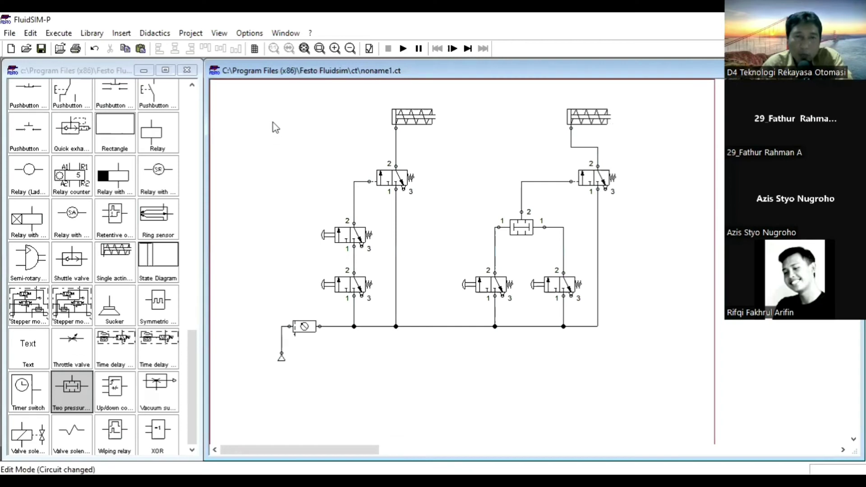
# Create a new blank circuit file.
pyautogui.moveTo(262, 113); pyautogui.dragTo(595, 357)
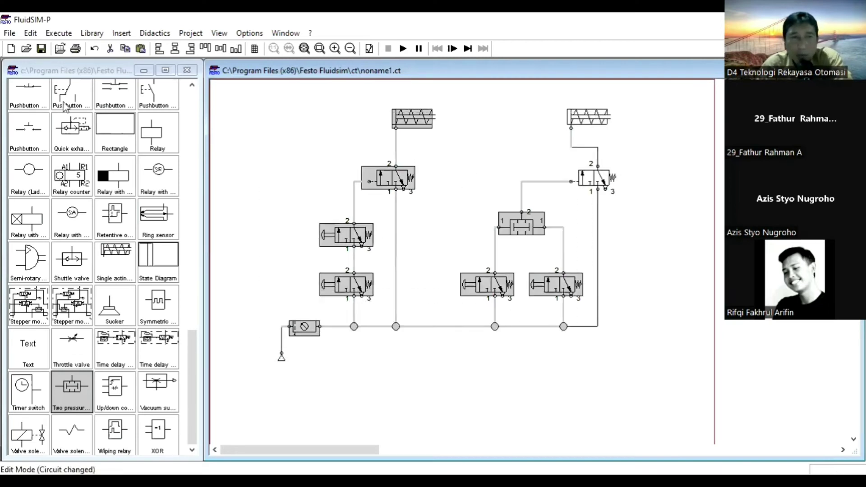
pyautogui.click(11, 48)
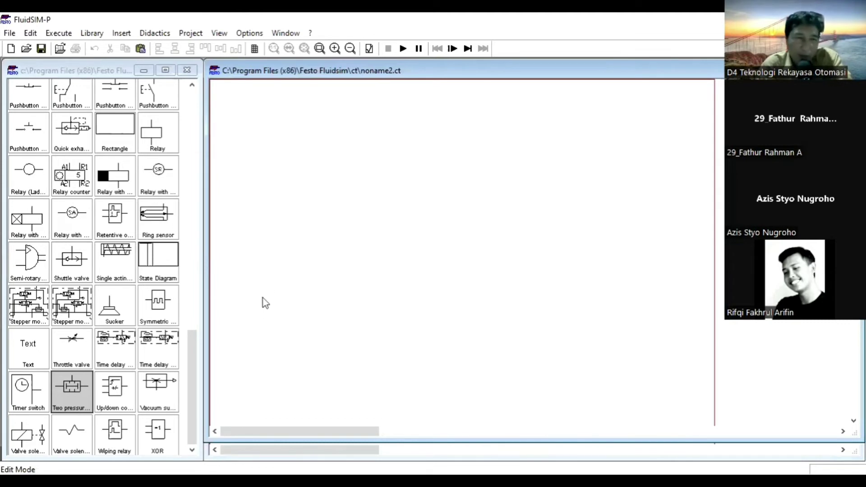
pyautogui.click(191, 359)
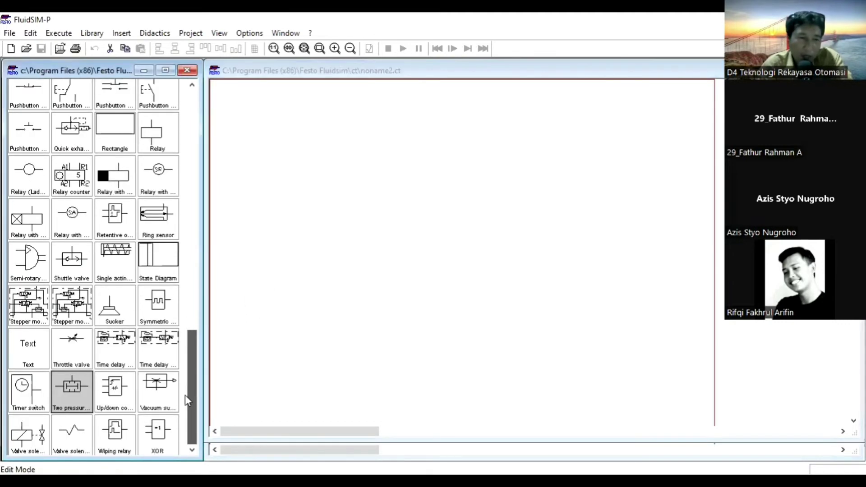
# Place a compressed air supply and a simplified air service unit above it in the blank circuit, and connect the two.
pyautogui.scroll(10, 176, 182)
pyautogui.scroll(4, 172, 137)
pyautogui.moveTo(115, 228); pyautogui.dragTo(261, 344)
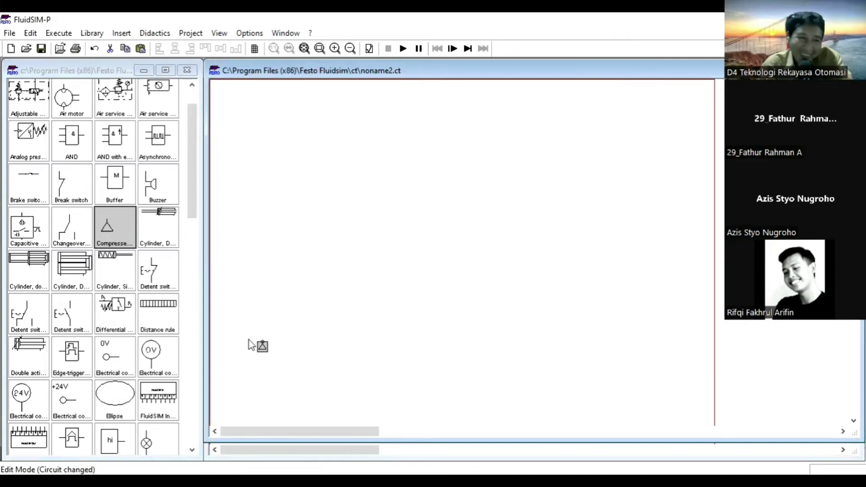
pyautogui.click(194, 188)
pyautogui.moveTo(193, 201); pyautogui.dragTo(191, 181)
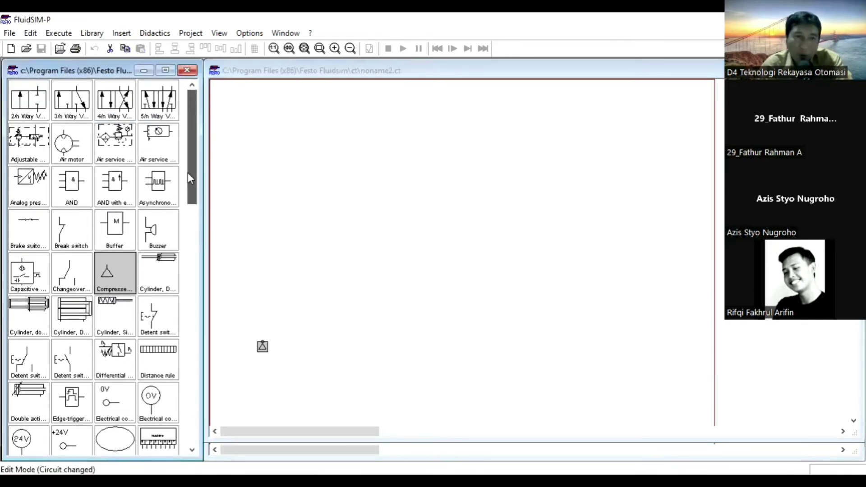
pyautogui.moveTo(157, 143); pyautogui.dragTo(270, 319)
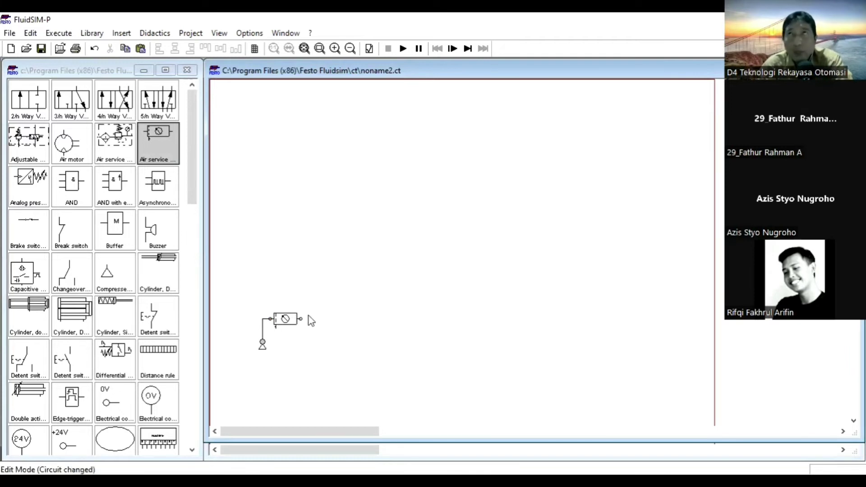
# Add a 3/n way valve above the service unit and configure it with pushbutton actuation on the left and spring return on the right.
pyautogui.moveTo(67, 108); pyautogui.dragTo(333, 283)
pyautogui.doubleClick(326, 281)
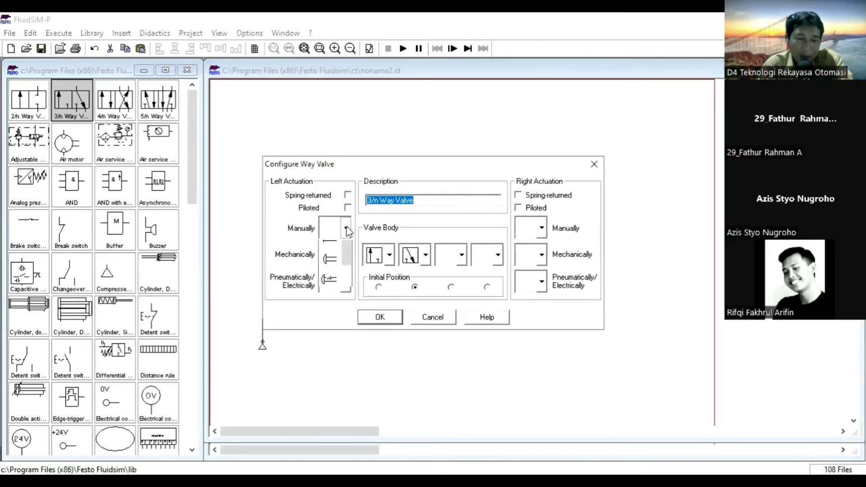
pyautogui.click(346, 228)
pyautogui.click(330, 313)
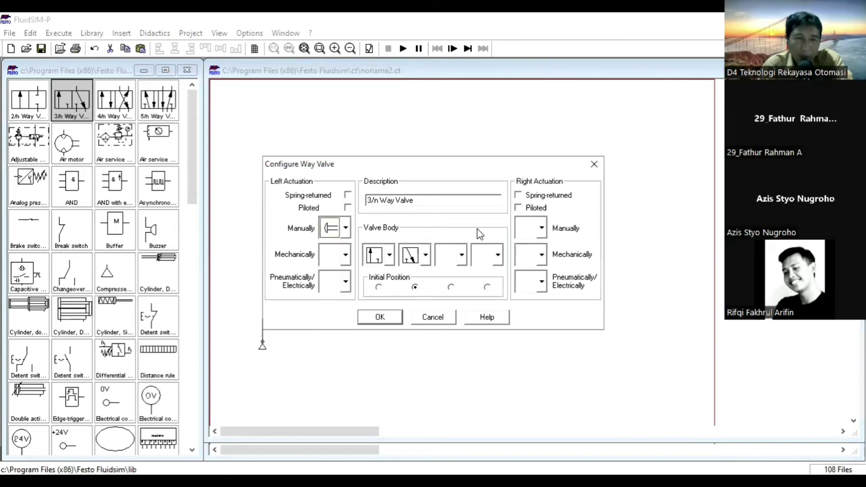
pyautogui.click(518, 196)
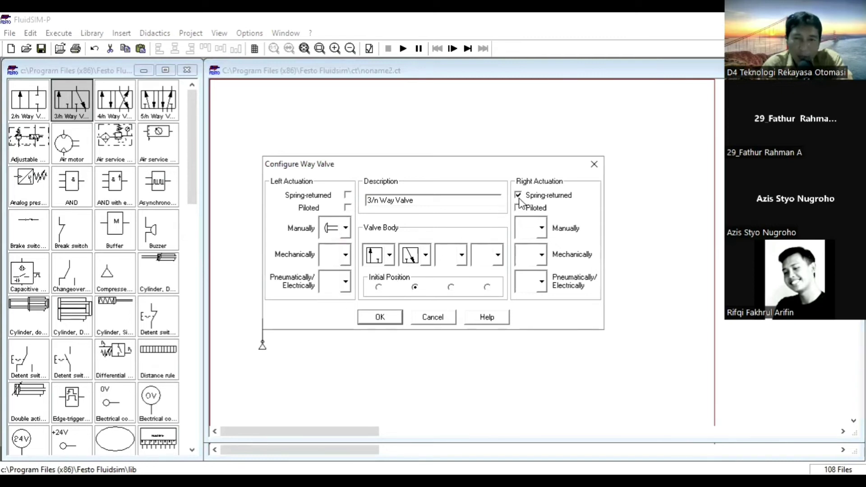
pyautogui.click(381, 318)
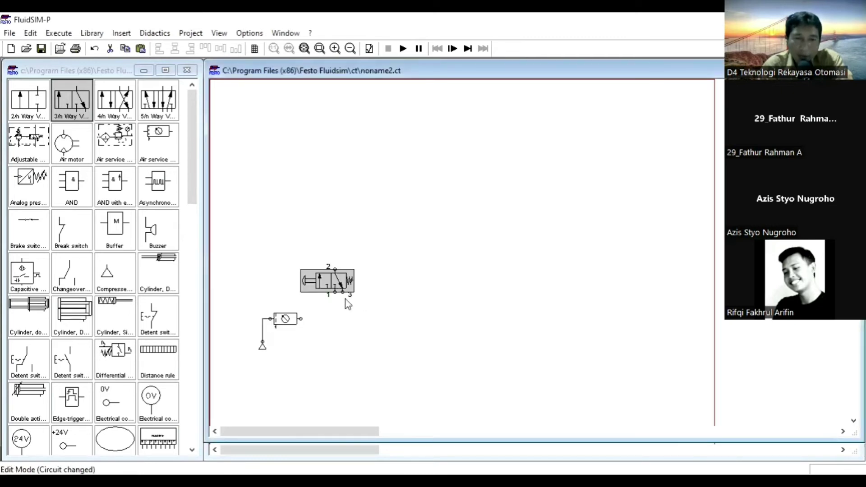
# Terminate port 3 of the pushbutton valve with the stemmed exhaust symbol.
pyautogui.click(345, 296)
pyautogui.click(444, 281)
pyautogui.click(432, 361)
pyautogui.click(379, 319)
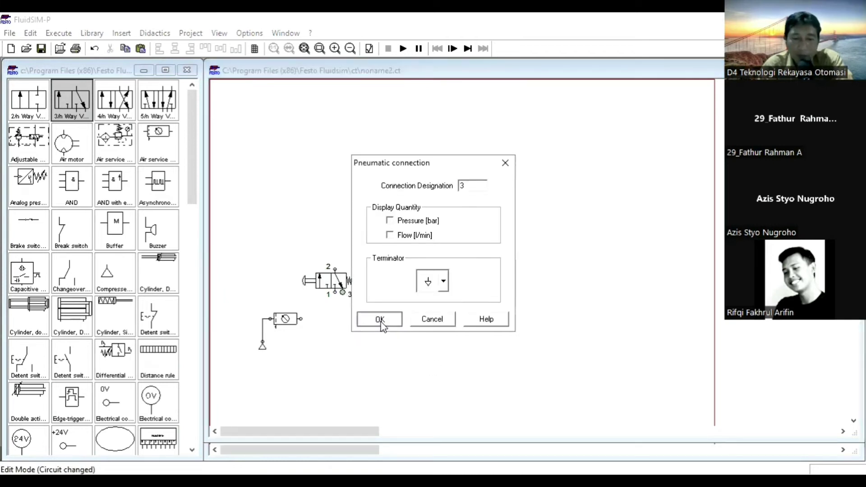
# Duplicate the pushbutton valve and align the copy directly above the original.
pyautogui.click(340, 287)
pyautogui.hotkey('ctrl', 'c')
pyautogui.hotkey('ctrl', 'v')
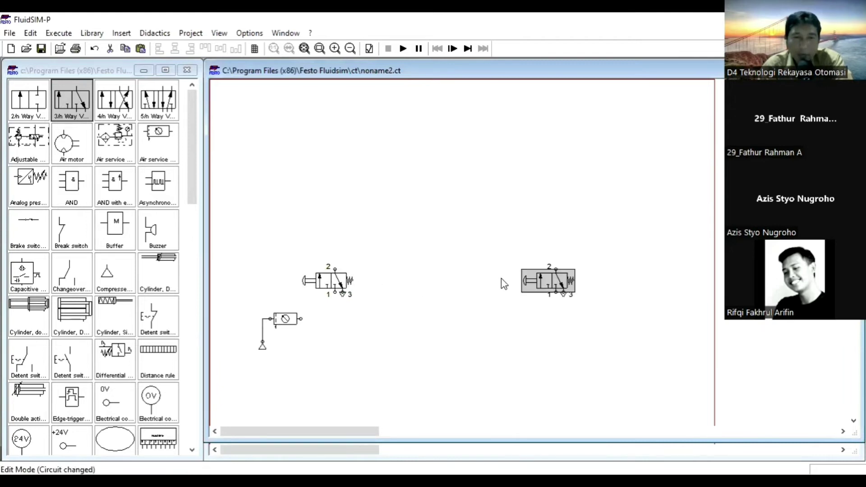
pyautogui.moveTo(544, 276); pyautogui.dragTo(330, 229)
pyautogui.click(405, 264)
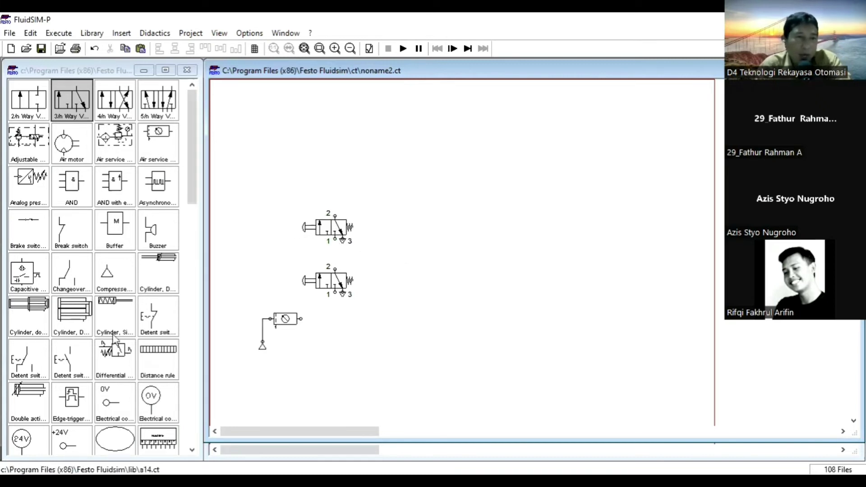
# Place a double acting cylinder at the upper part of the circuit and a 5/n way valve just below it.
pyautogui.moveTo(26, 408); pyautogui.dragTo(363, 119)
pyautogui.click(387, 144)
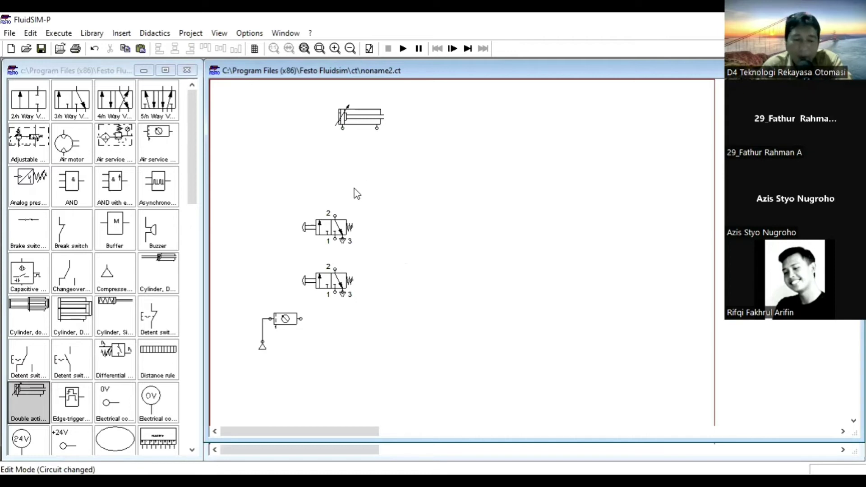
pyautogui.moveTo(165, 118); pyautogui.dragTo(361, 174)
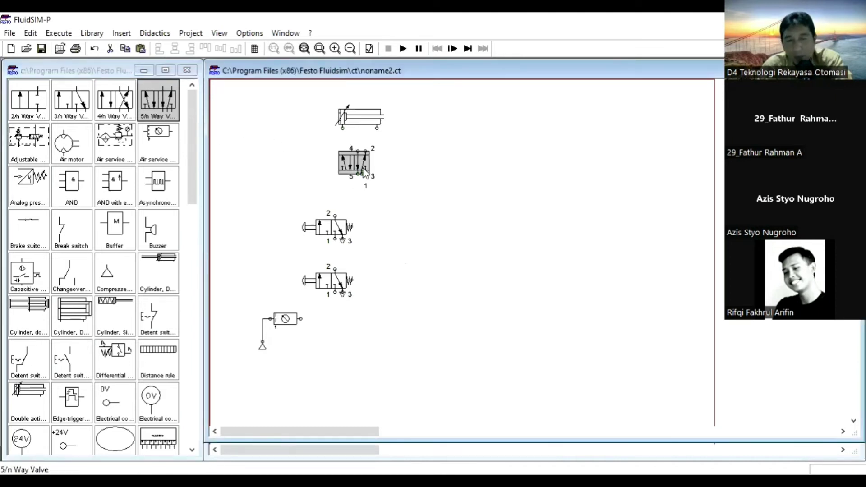
pyautogui.moveTo(353, 163); pyautogui.dragTo(357, 168)
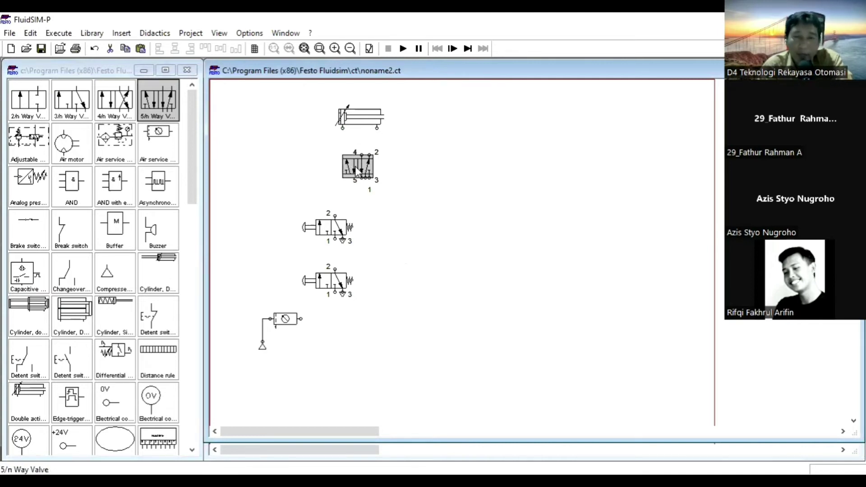
# Configure the 5/n way valve with pneumatic pilot actuation on the left and spring return on the right.
pyautogui.doubleClick(356, 170)
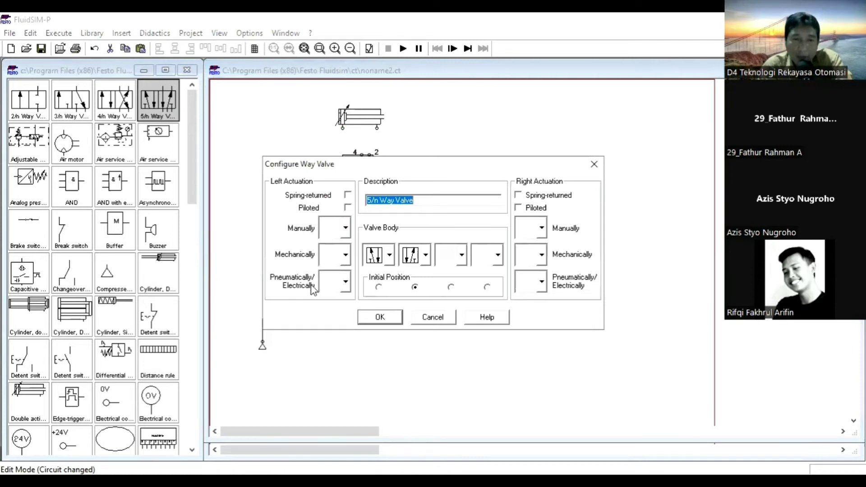
pyautogui.click(345, 282)
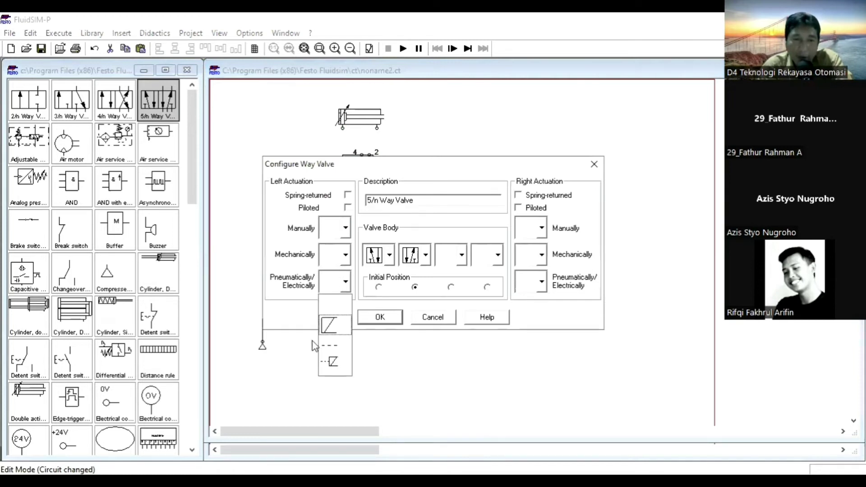
pyautogui.click(332, 347)
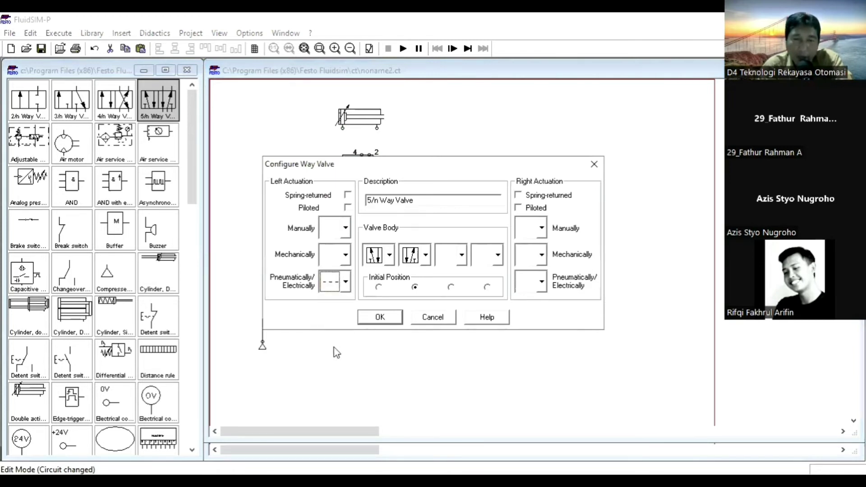
pyautogui.click(518, 195)
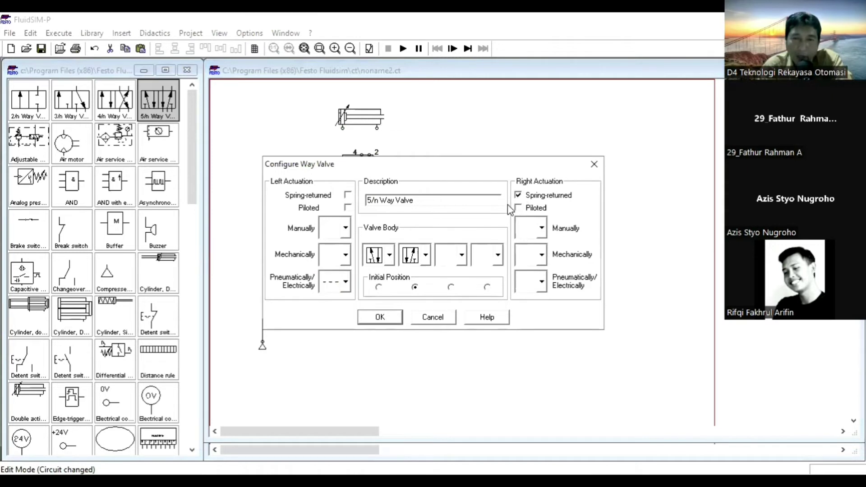
pyautogui.click(381, 317)
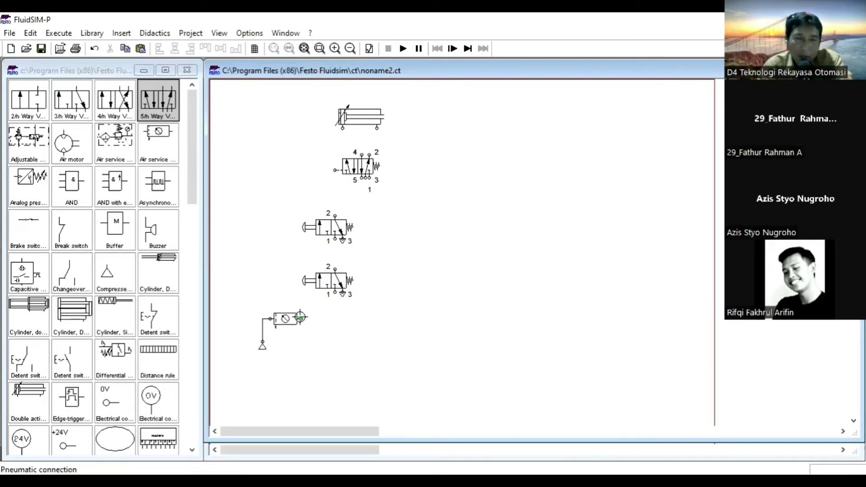
# Connect the service unit through the two pushbutton valves in series to the left pilot port of the 5/n way valve.
pyautogui.moveTo(300, 318); pyautogui.dragTo(336, 293)
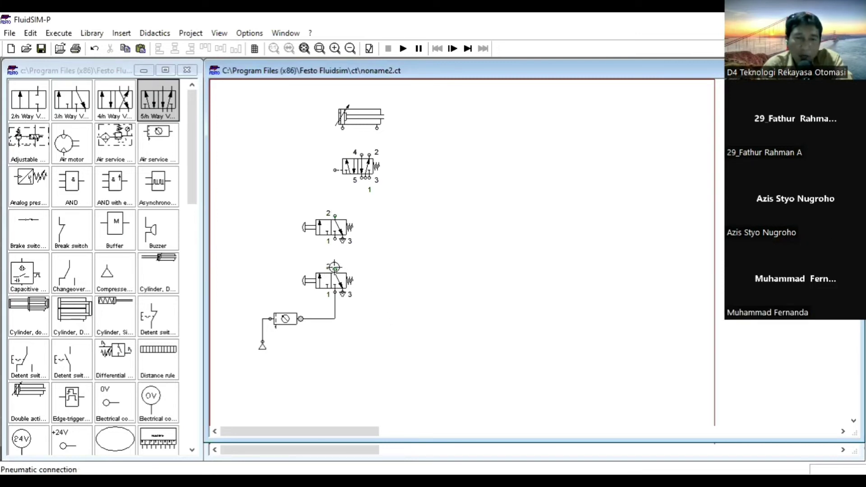
pyautogui.moveTo(335, 237); pyautogui.dragTo(334, 268)
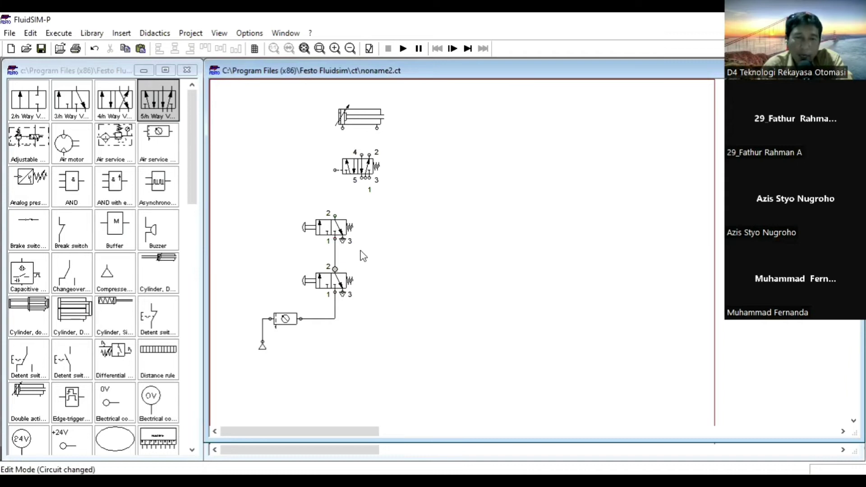
pyautogui.moveTo(335, 216); pyautogui.dragTo(334, 170)
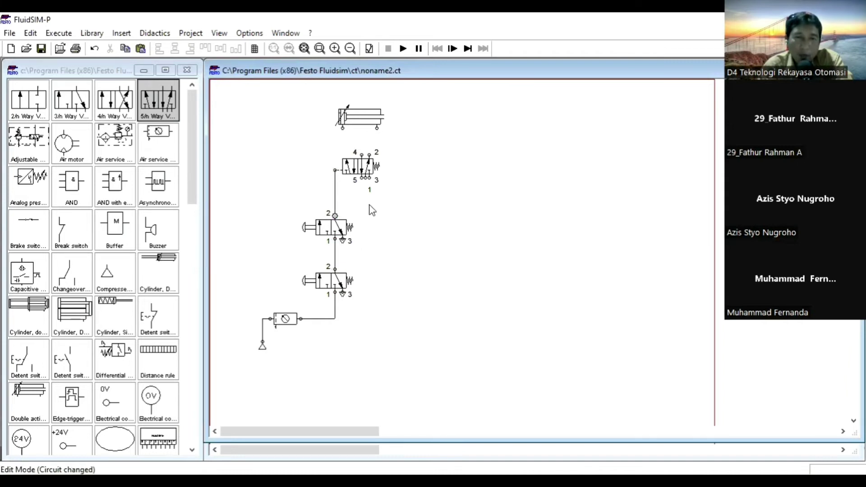
# Terminate ports 5 and 3 of the 5/n way valve with the triangular exhaust symbol.
pyautogui.doubleClick(359, 178)
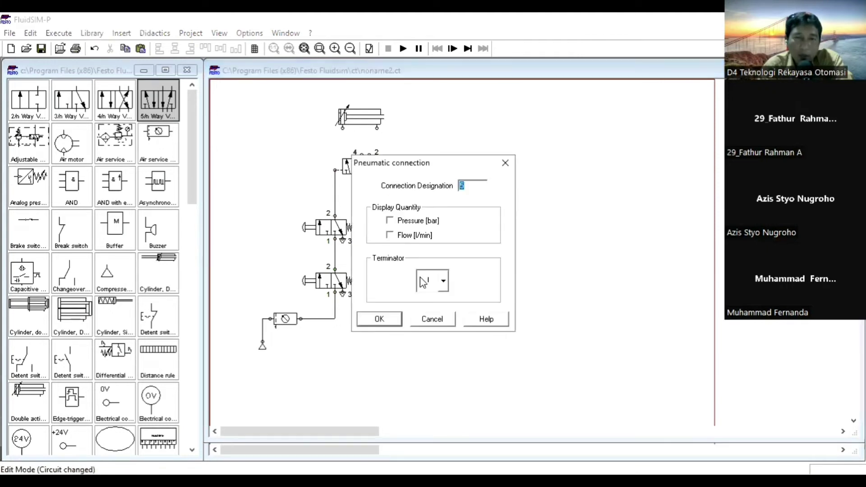
pyautogui.click(436, 288)
pyautogui.click(426, 342)
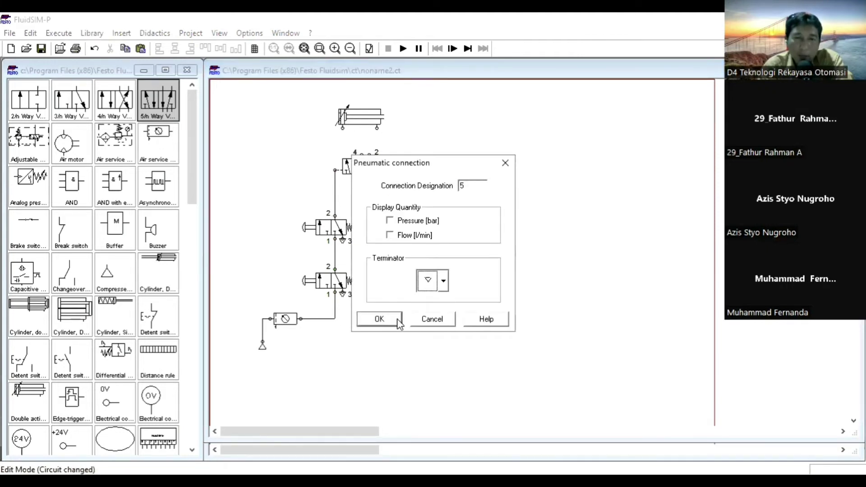
pyautogui.click(380, 320)
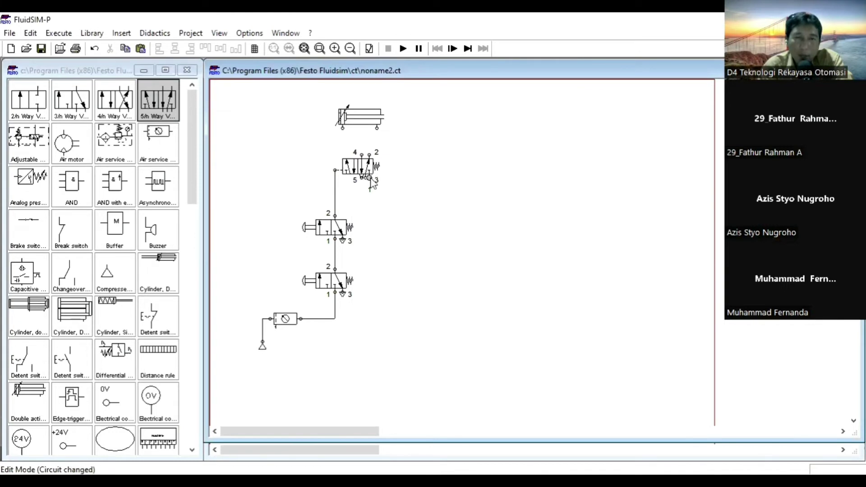
pyautogui.doubleClick(369, 178)
pyautogui.click(444, 280)
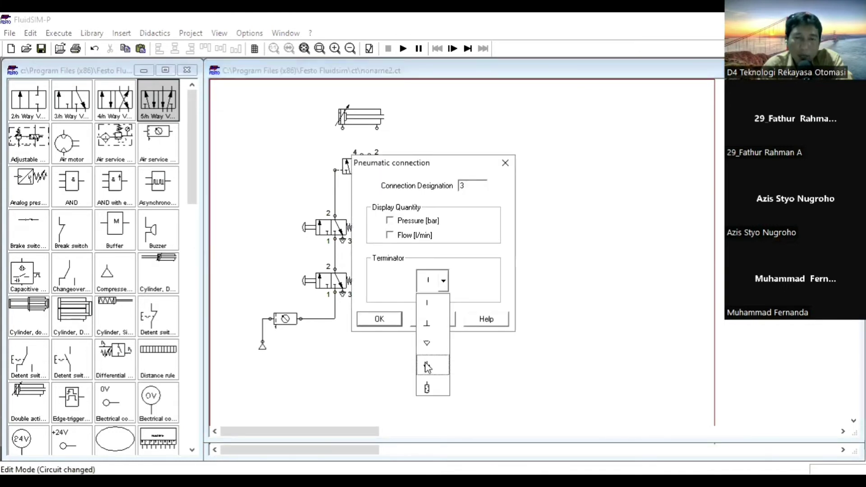
pyautogui.click(427, 344)
pyautogui.click(380, 319)
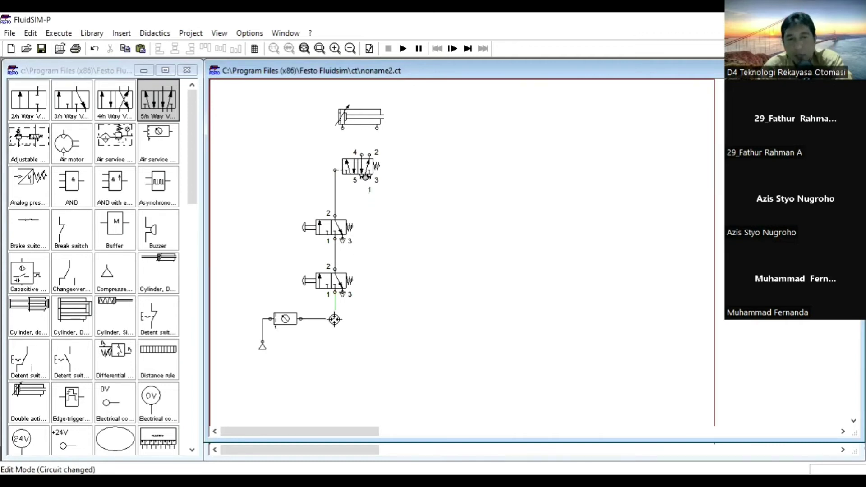
# Connect port 1 of the 5/n way valve to the supply line and its ports 4 and 2 to the double acting cylinder.
pyautogui.moveTo(334, 318); pyautogui.dragTo(365, 181)
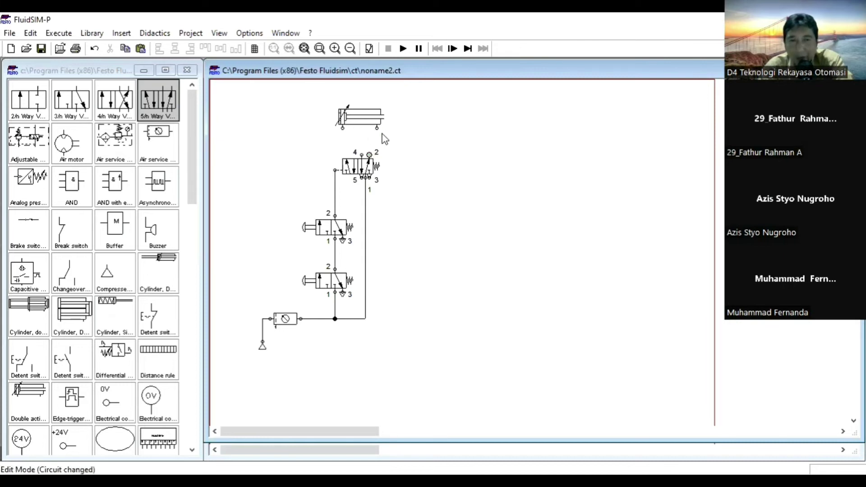
pyautogui.moveTo(378, 127); pyautogui.dragTo(369, 154)
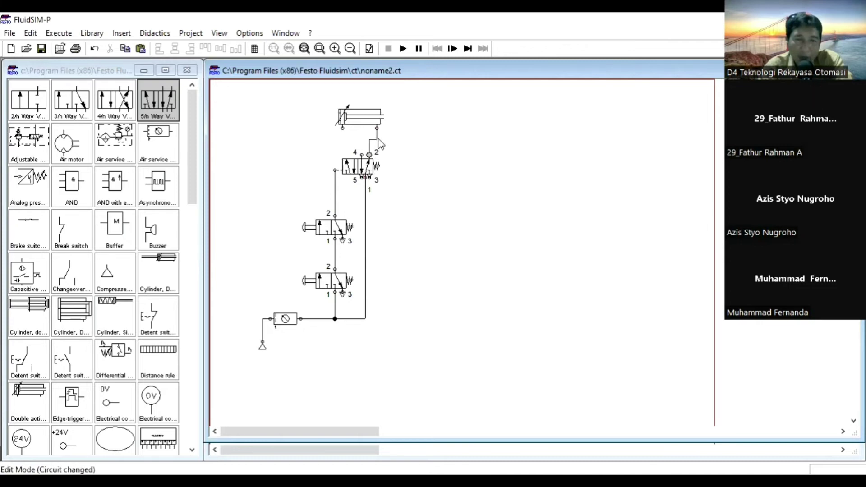
pyautogui.moveTo(361, 113)
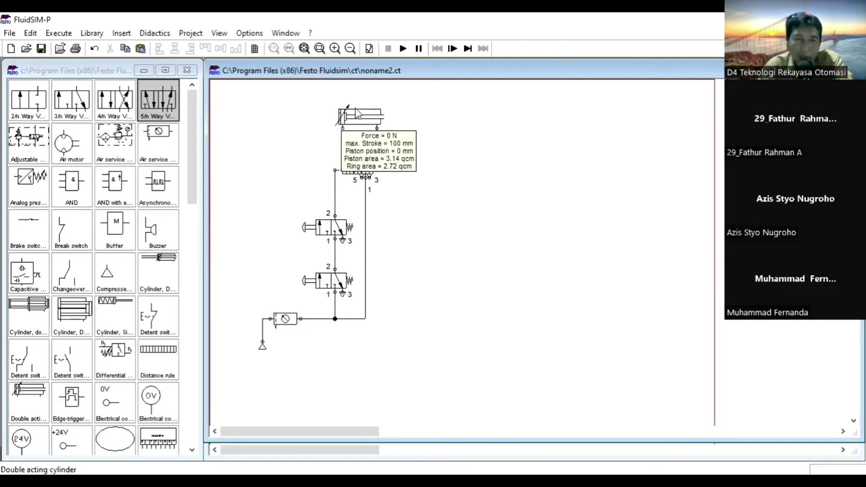
pyautogui.moveTo(342, 128); pyautogui.dragTo(361, 154)
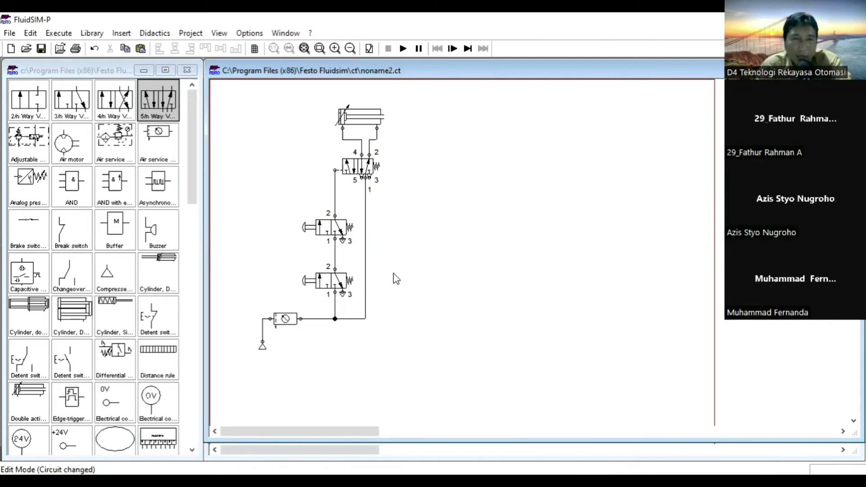
# Add two copies of the pushbutton valve side by side right of the circuit and place a two pressure valve above them.
pyautogui.click(334, 278)
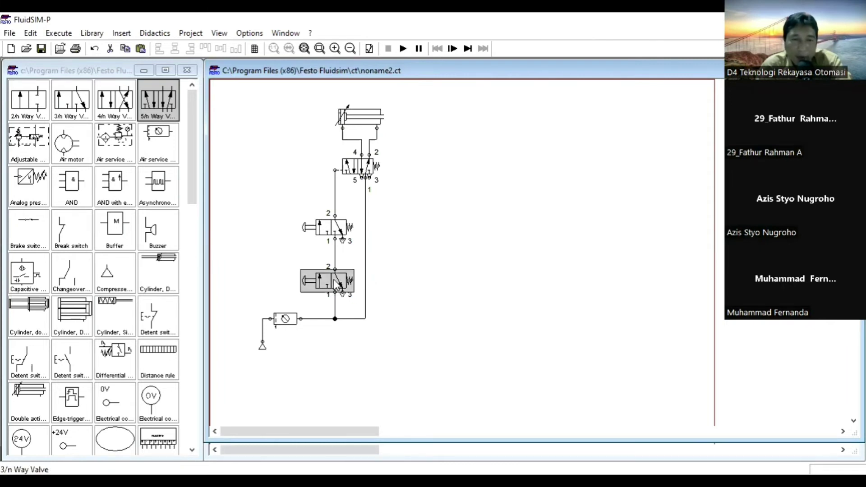
pyautogui.moveTo(339, 277); pyautogui.dragTo(498, 280)
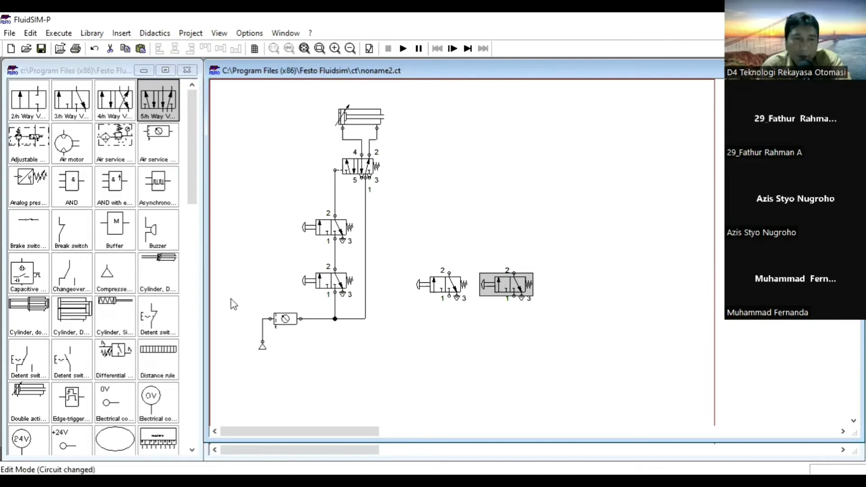
pyautogui.scroll(-5, 143, 354)
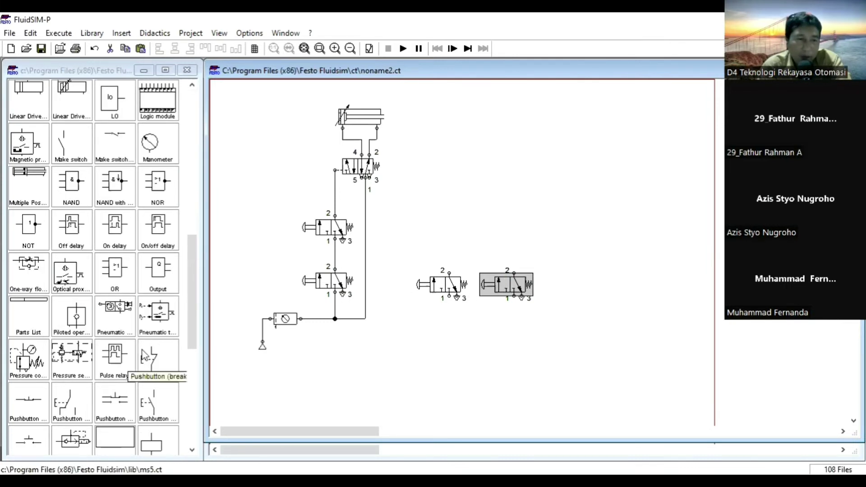
pyautogui.scroll(-7, 140, 351)
pyautogui.moveTo(71, 388); pyautogui.dragTo(449, 273)
# Connect port 2 of both new pushbutton valves to the two pressure valve's inputs, and port 1 of the left one to the supply line.
pyautogui.click(449, 273)
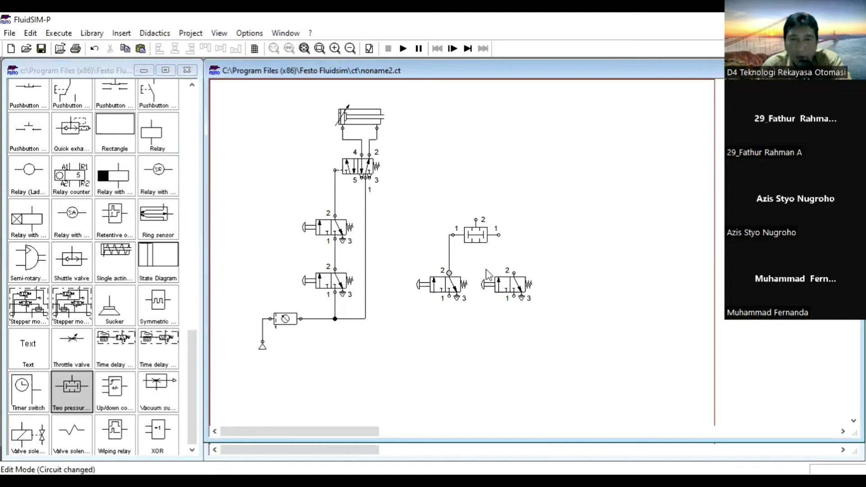
pyautogui.moveTo(513, 271); pyautogui.dragTo(499, 235)
pyautogui.moveTo(449, 296); pyautogui.dragTo(363, 318)
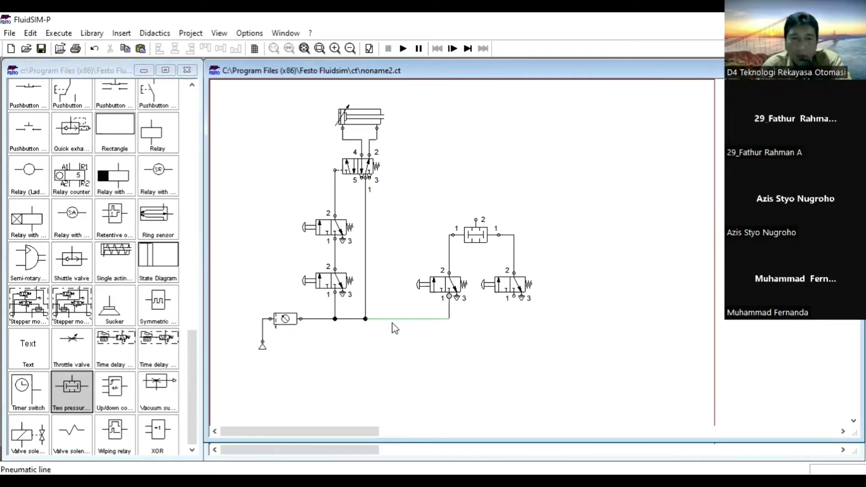
# Connect the right pushbutton valve's port 1 to the supply line and place copies of the cylinder and 5/n way valve above the two pressure valve.
pyautogui.moveTo(514, 296); pyautogui.dragTo(449, 318)
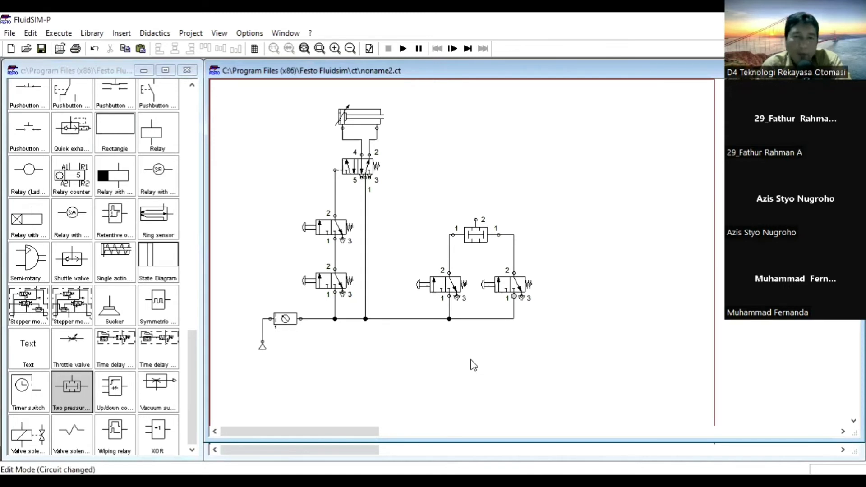
pyautogui.moveTo(371, 120); pyautogui.dragTo(514, 126)
pyautogui.click(503, 155)
pyautogui.click(369, 168)
pyautogui.hotkey('ctrl', 'c')
pyautogui.hotkey('ctrl', 'v')
pyautogui.moveTo(554, 274); pyautogui.dragTo(494, 160)
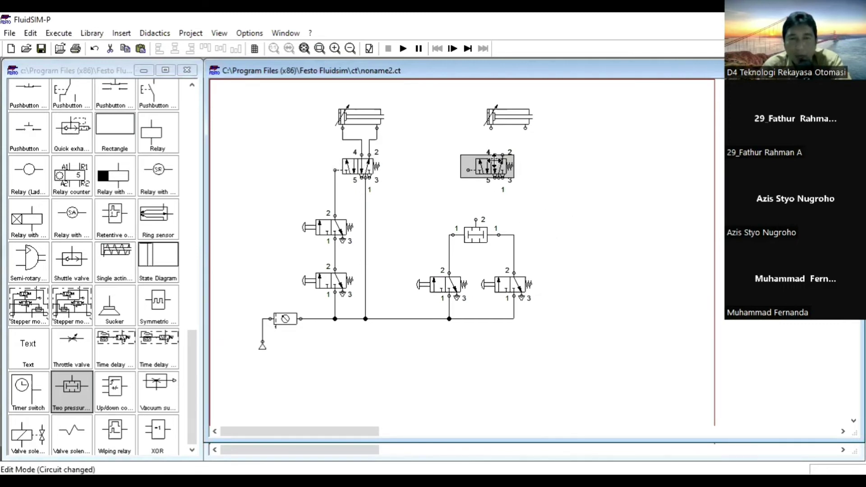
pyautogui.click(539, 177)
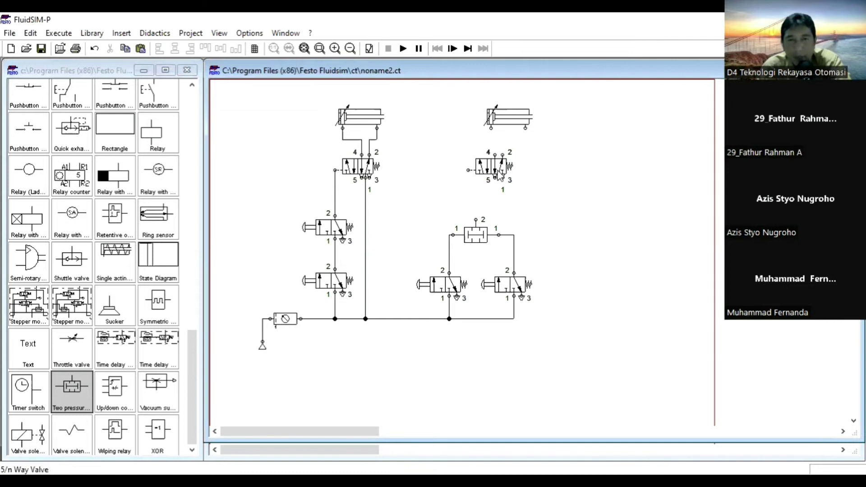
pyautogui.moveTo(503, 171); pyautogui.dragTo(534, 163)
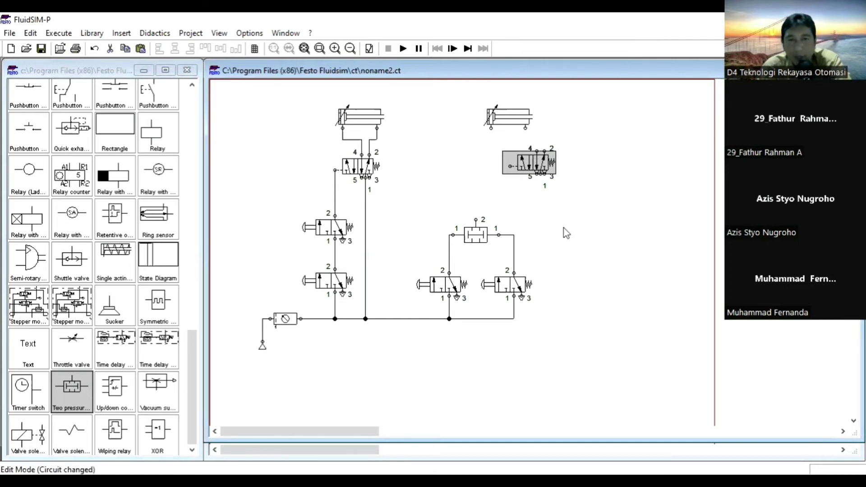
pyautogui.click(547, 208)
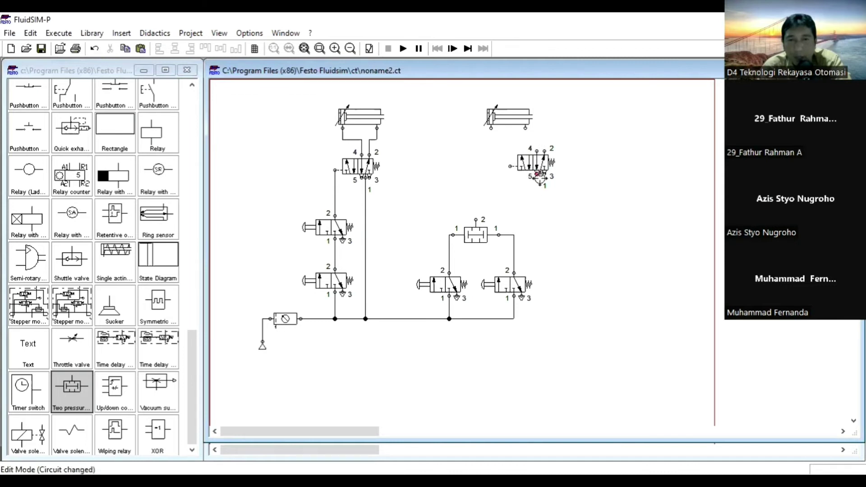
# Connect the new 5/n way valve's port 1 to the supply line, its pilot port to the two pressure valve's output, and ports 4 and 2 to the cylinder.
pyautogui.moveTo(514, 317); pyautogui.dragTo(514, 318)
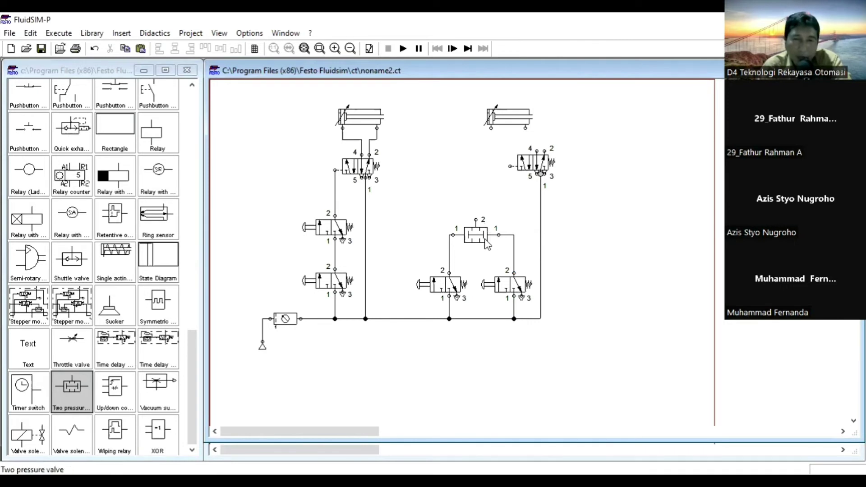
pyautogui.moveTo(474, 216); pyautogui.dragTo(510, 166)
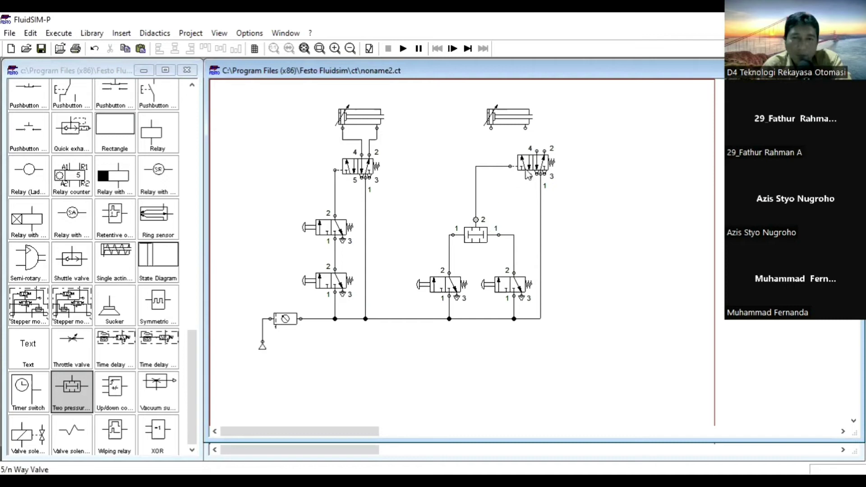
pyautogui.moveTo(514, 115); pyautogui.dragTo(547, 110)
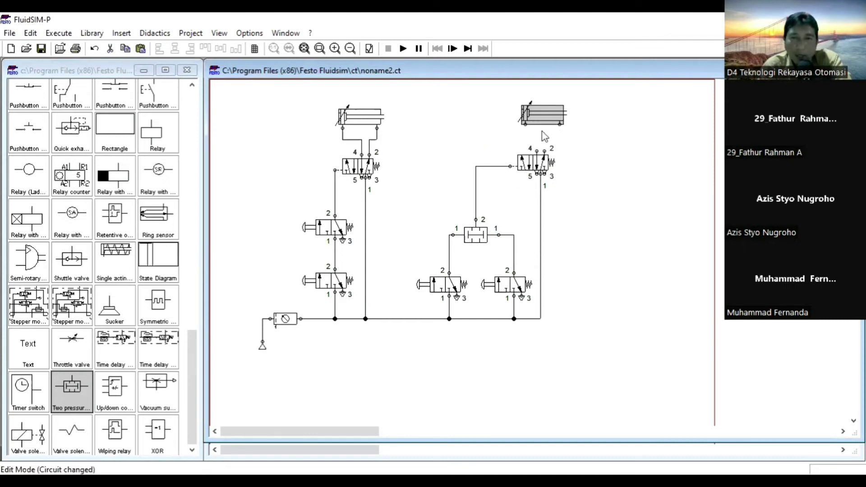
pyautogui.moveTo(536, 151); pyautogui.dragTo(559, 124)
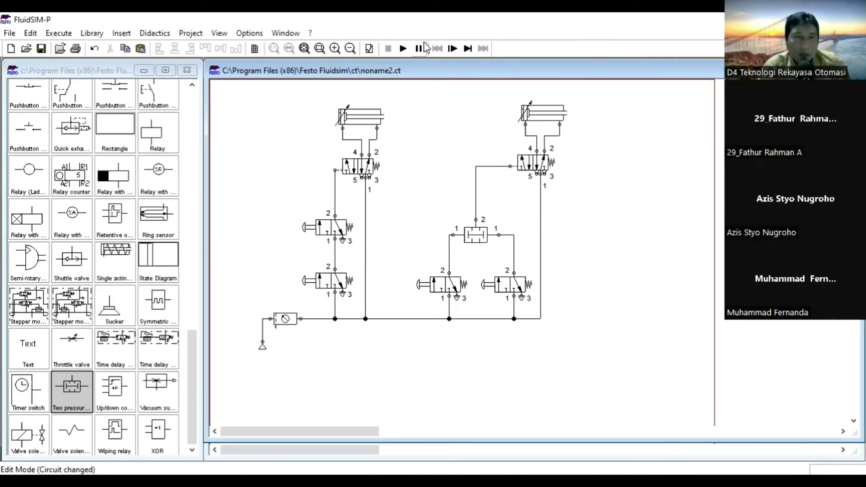
# Simulate the circuits and test the series AND circuit by actuating its two pushbutton valves one at a time and together.
pyautogui.click(402, 49)
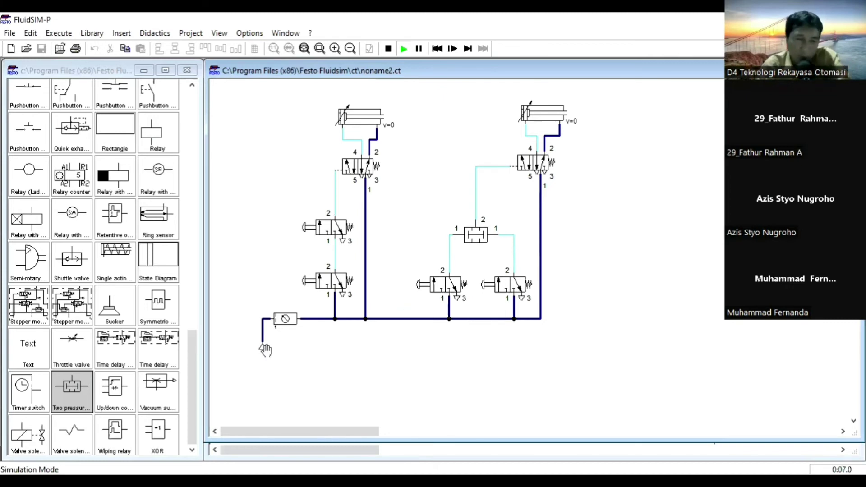
pyautogui.click(330, 277)
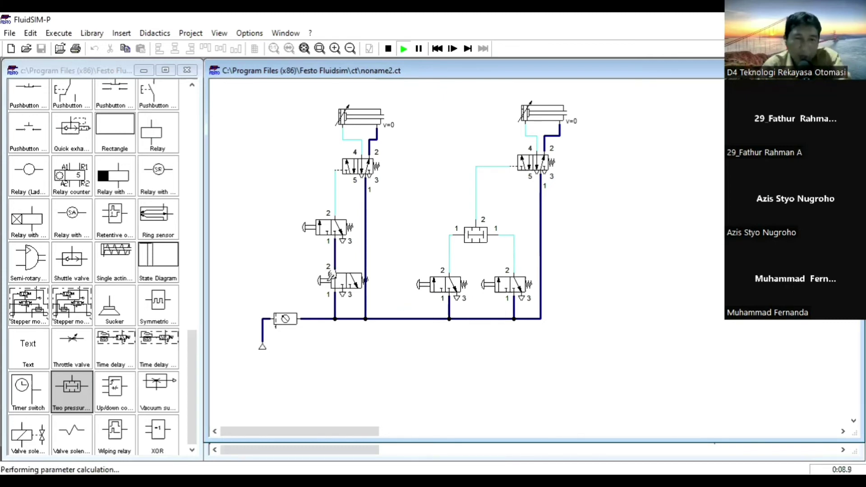
pyautogui.click(340, 225)
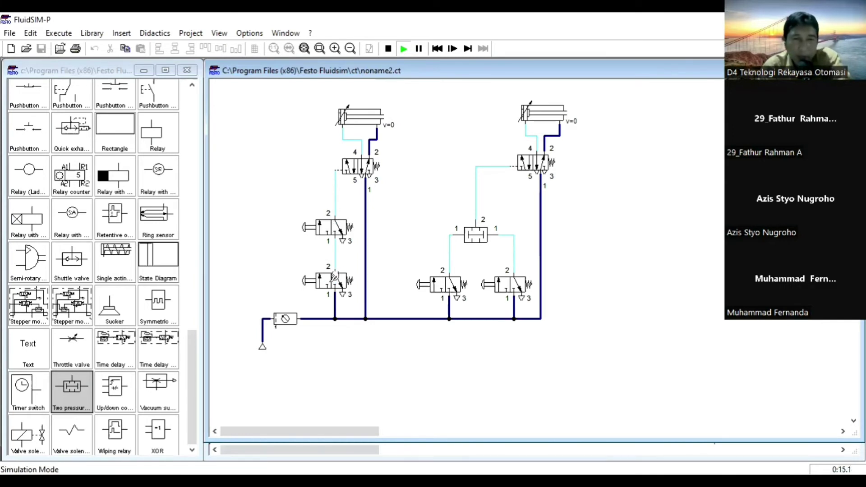
pyautogui.click(342, 270)
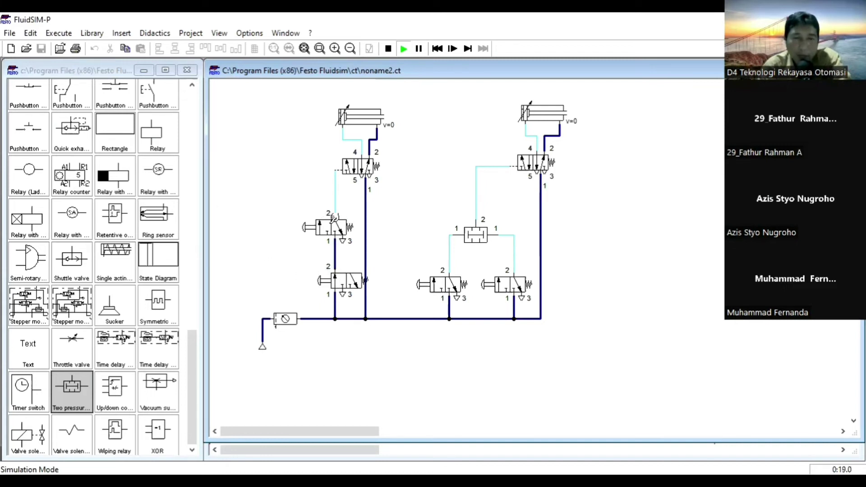
pyautogui.click(334, 221)
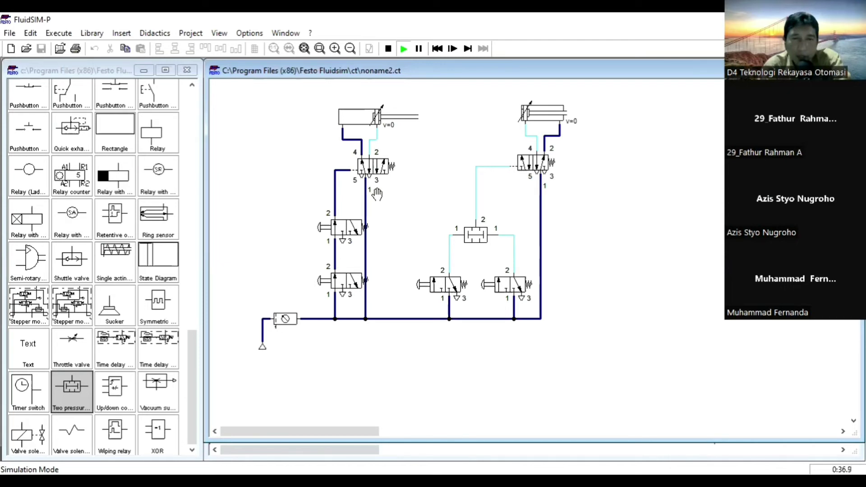
pyautogui.click(370, 239)
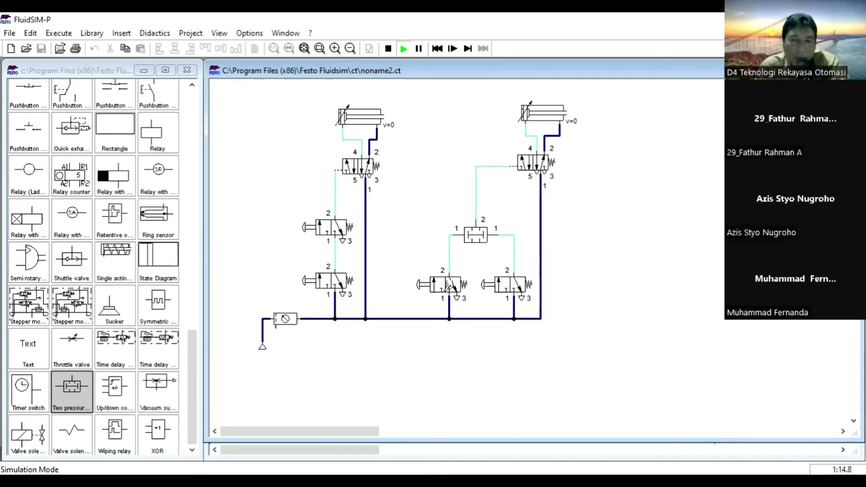
# Test the two pressure valve circuit by actuating its pushbutton valves singly and together, and switch to the slide with the AND circuits.
pyautogui.click(447, 285)
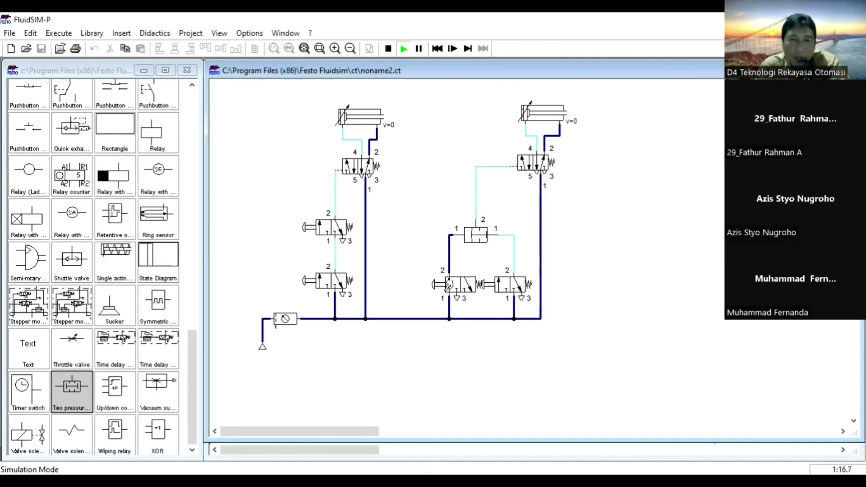
pyautogui.click(517, 284)
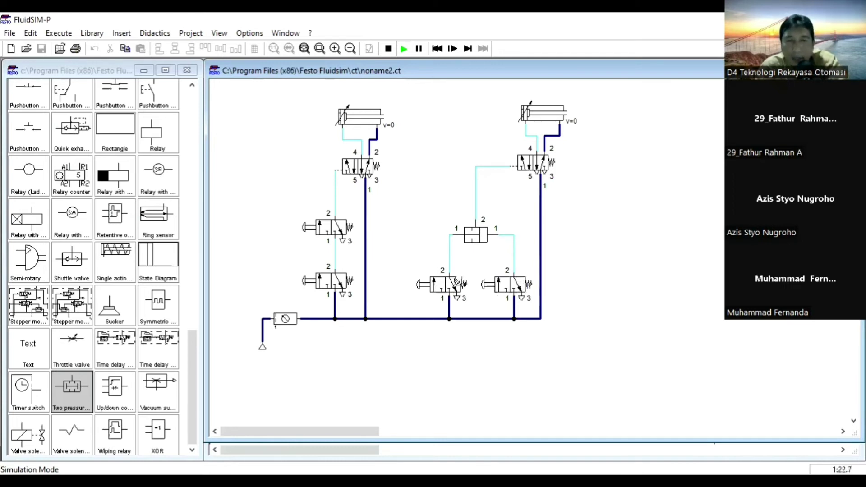
pyautogui.click(456, 285)
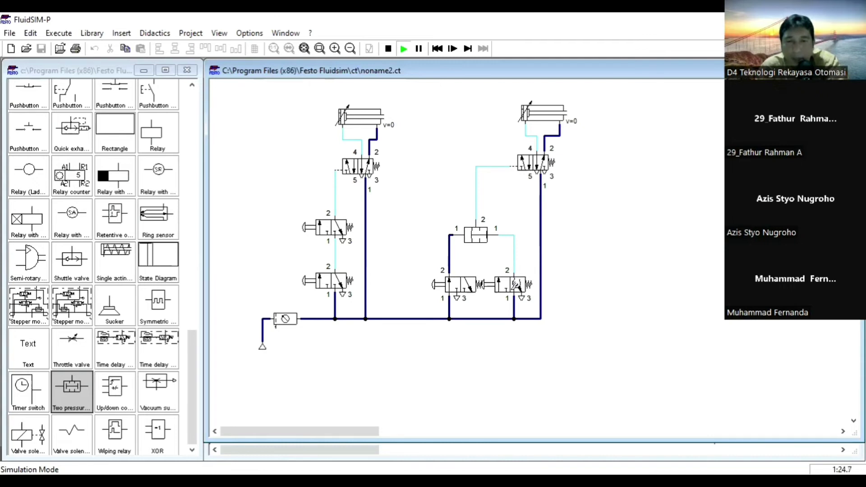
pyautogui.click(515, 284)
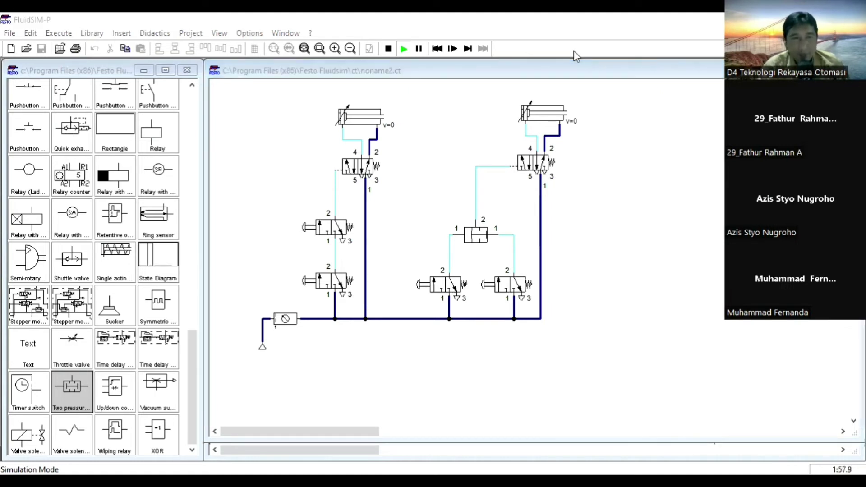
pyautogui.hotkey('alt', 'Tab')
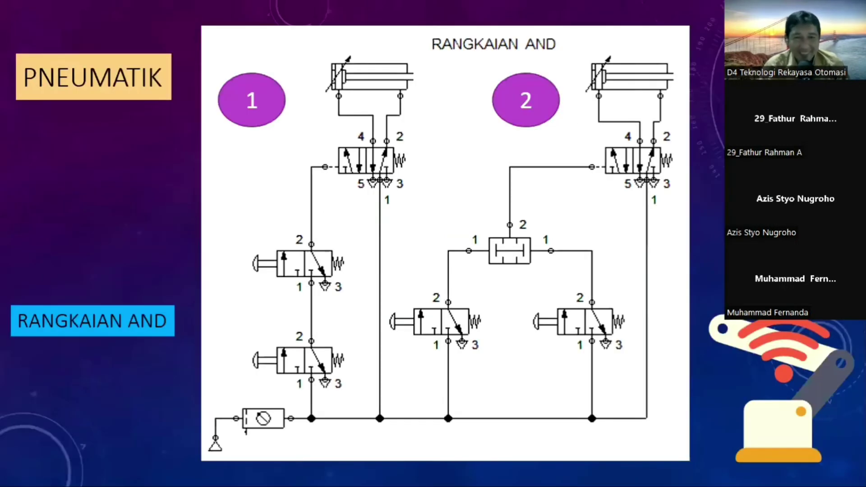
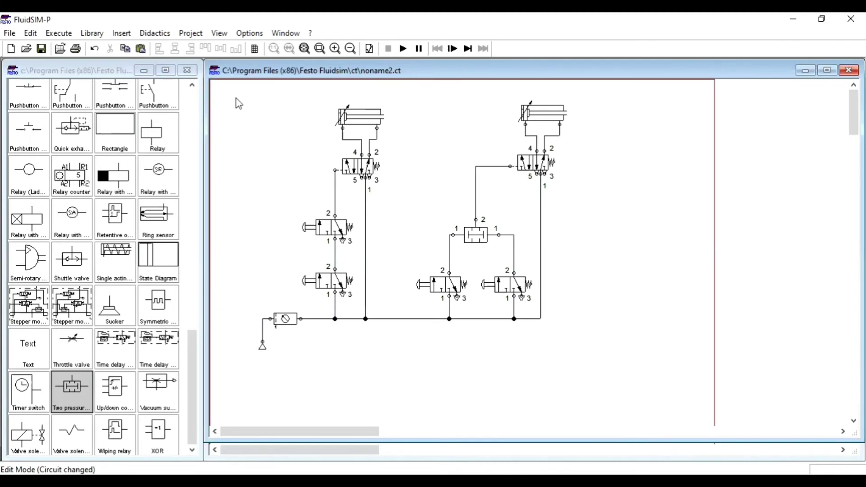
# Copy both complete AND circuits into a new circuit file and centre them on the drawing sheet.
pyautogui.moveTo(236, 98); pyautogui.dragTo(620, 359)
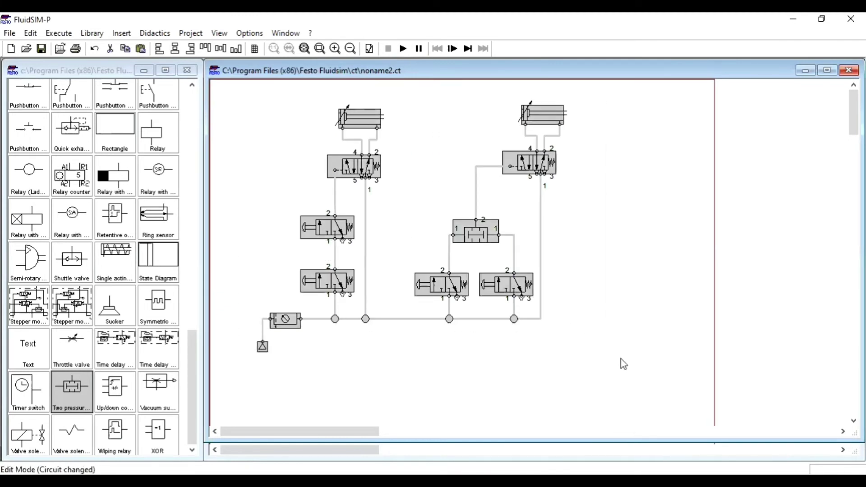
pyautogui.click(11, 48)
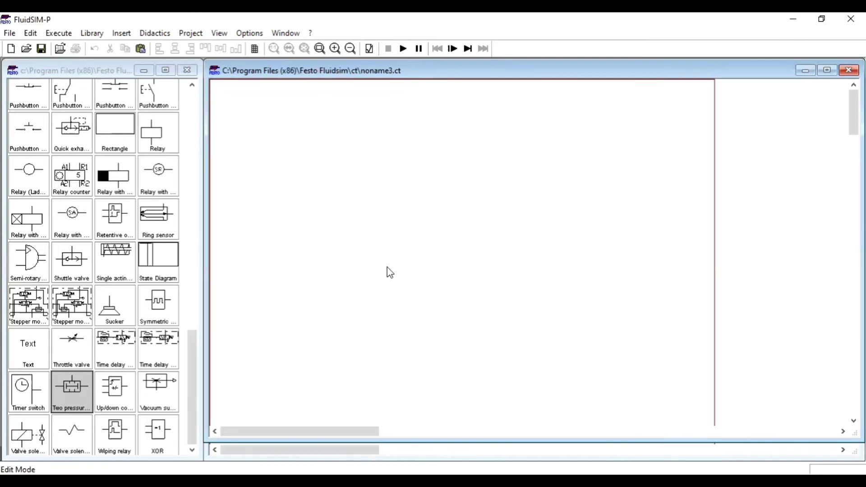
pyautogui.hotkey('ctrl', 'v')
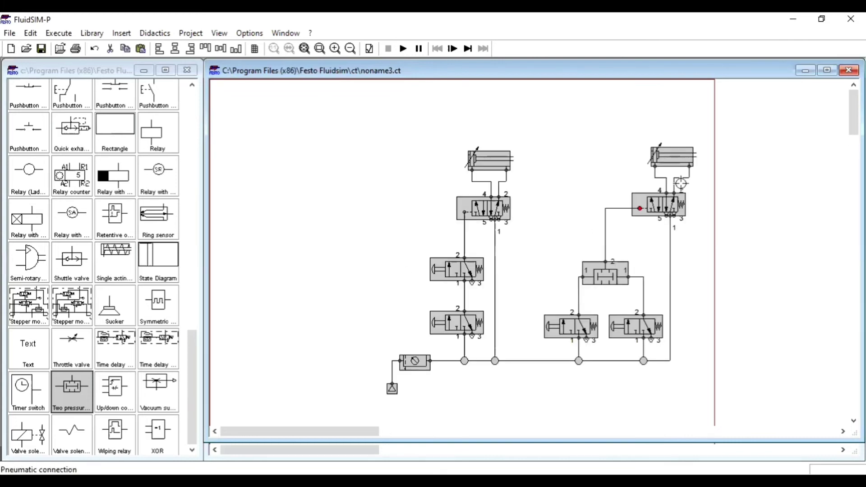
pyautogui.moveTo(469, 156); pyautogui.dragTo(367, 146)
pyautogui.click(643, 217)
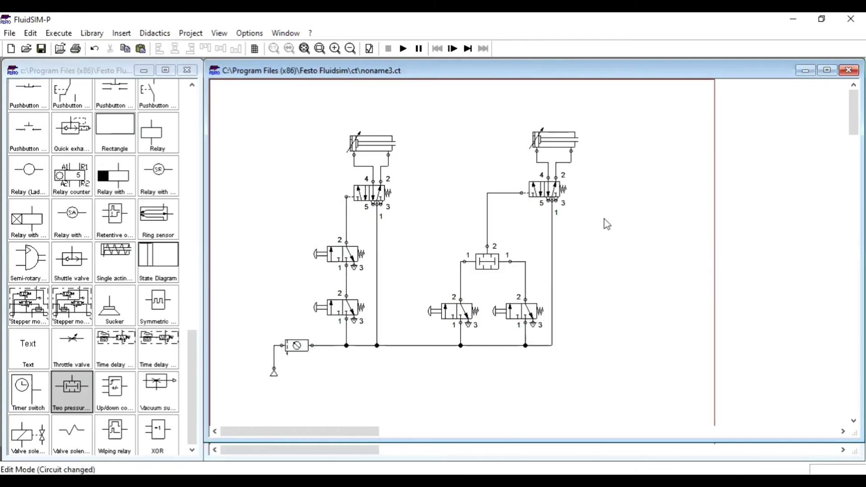
# Configure the left circuit's 5/n way valve by replacing the right-side spring return with dashed-line pneumatic pilot actuation.
pyautogui.doubleClick(373, 190)
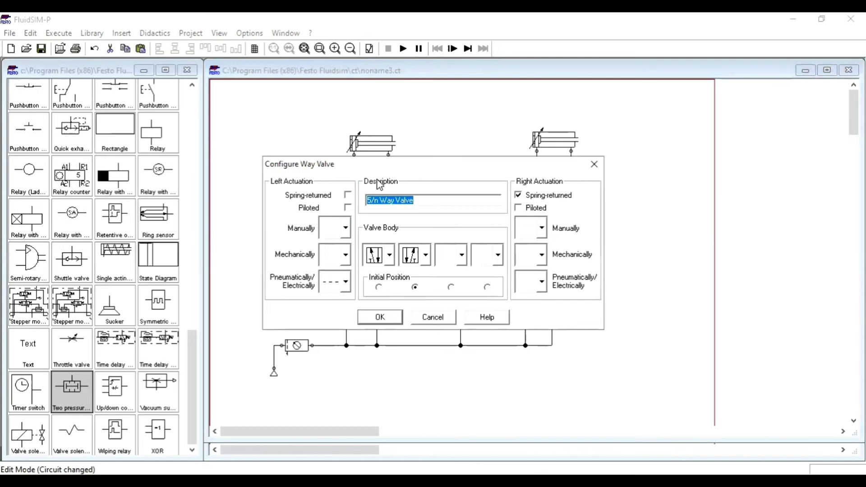
pyautogui.click(519, 198)
pyautogui.click(541, 282)
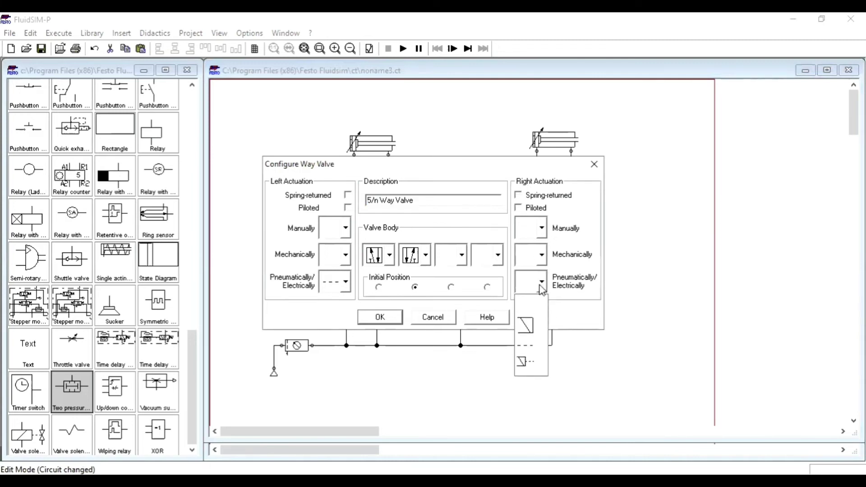
pyautogui.click(530, 354)
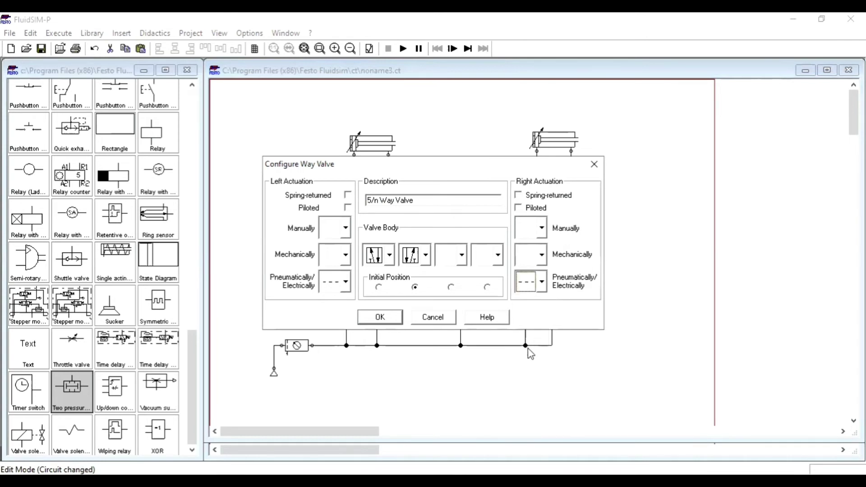
pyautogui.click(389, 316)
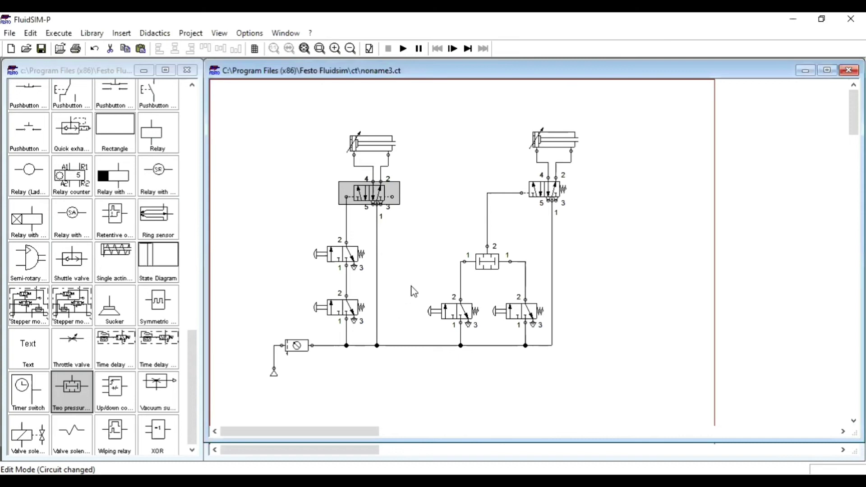
pyautogui.click(410, 203)
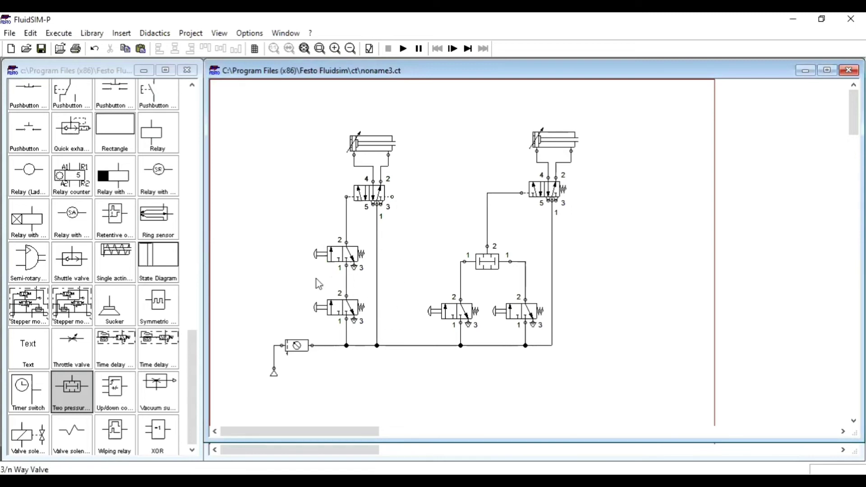
# Shift the whole series pushbutton circuit, including its cylinder and air supply, six increments to the left.
pyautogui.click(339, 305)
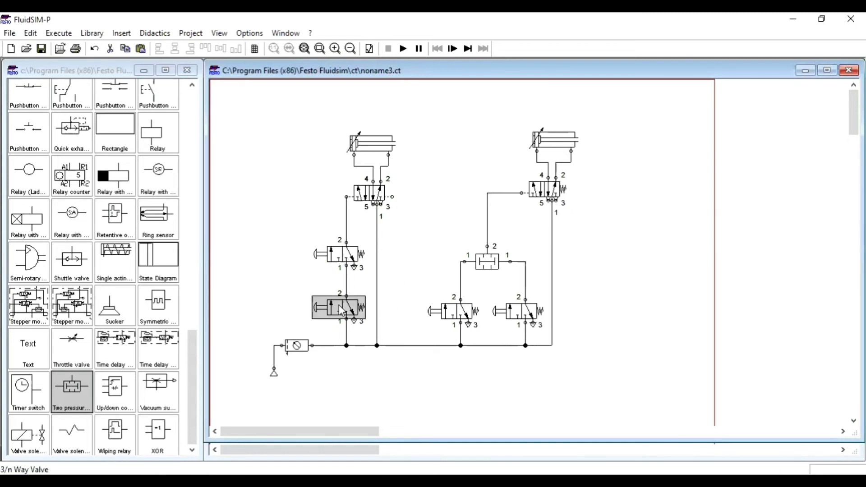
pyautogui.moveTo(249, 116); pyautogui.dragTo(393, 383)
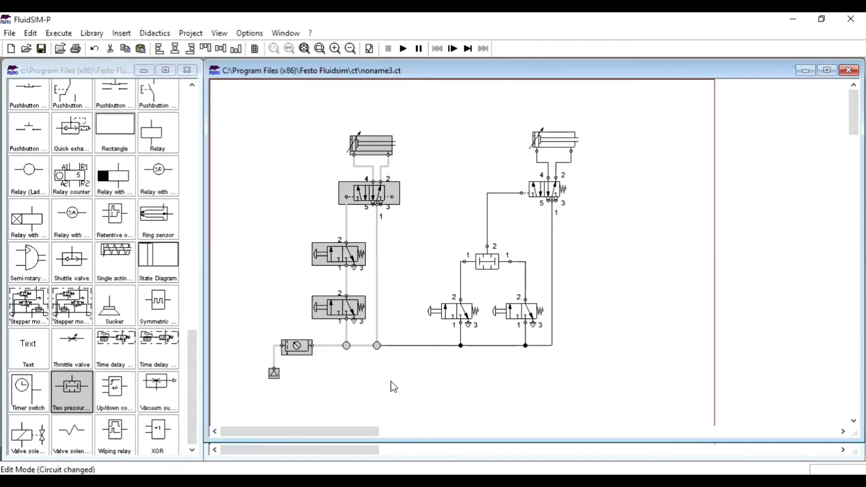
pyautogui.press('Left')
pyautogui.press('Left')
pyautogui.press('Left')
pyautogui.press('Left')
pyautogui.press('Left')
pyautogui.press('Left')
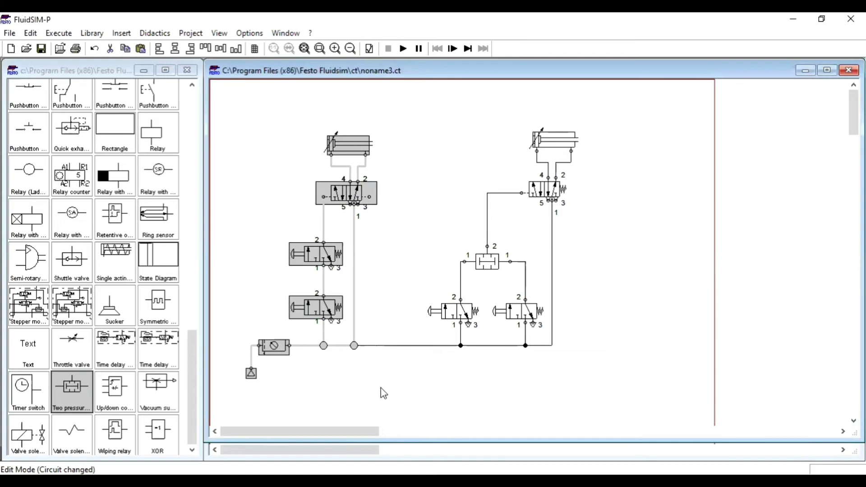
pyautogui.click(380, 390)
# Copy the lower series pushbutton 3/n valve beside the original and connect it between the left 5/n valve's right pilot port and the air supply line.
pyautogui.click(317, 306)
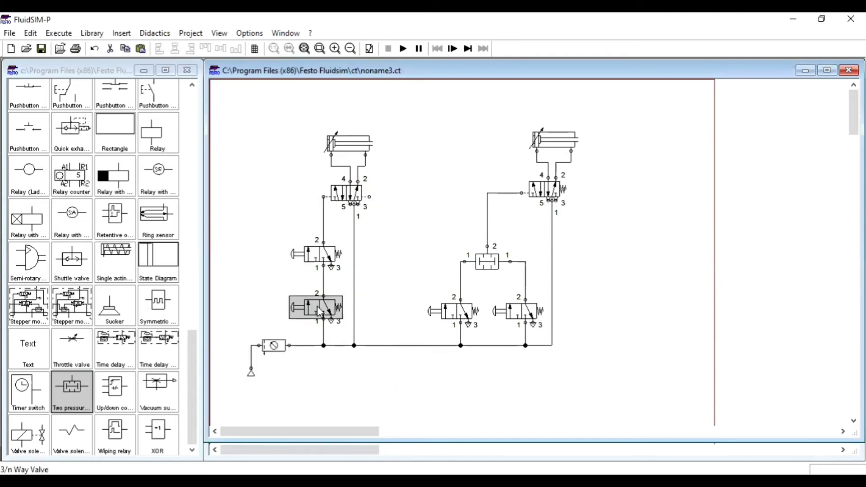
pyautogui.hotkey('ctrl', 'c')
pyautogui.hotkey('ctrl', 'v')
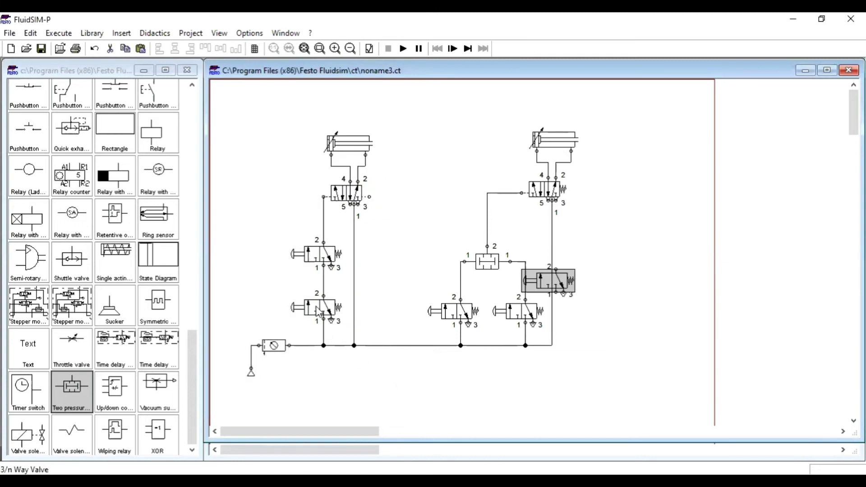
pyautogui.moveTo(536, 276); pyautogui.dragTo(377, 309)
pyautogui.click(412, 267)
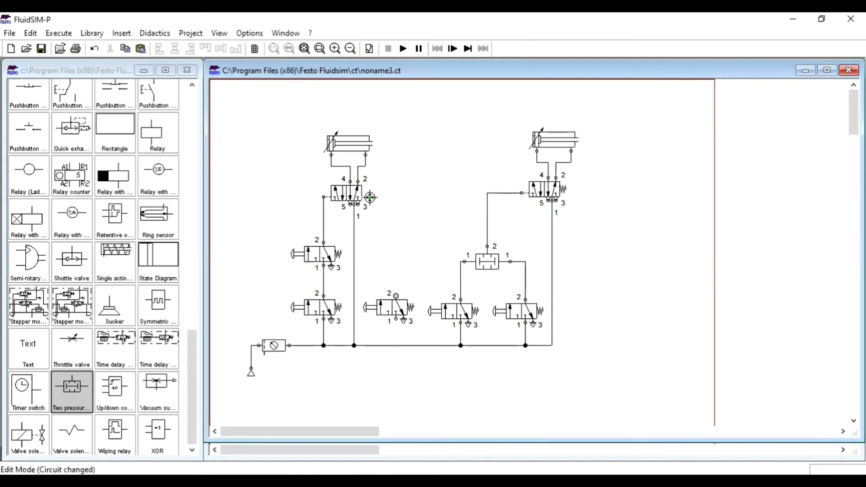
pyautogui.moveTo(369, 197); pyautogui.dragTo(395, 345)
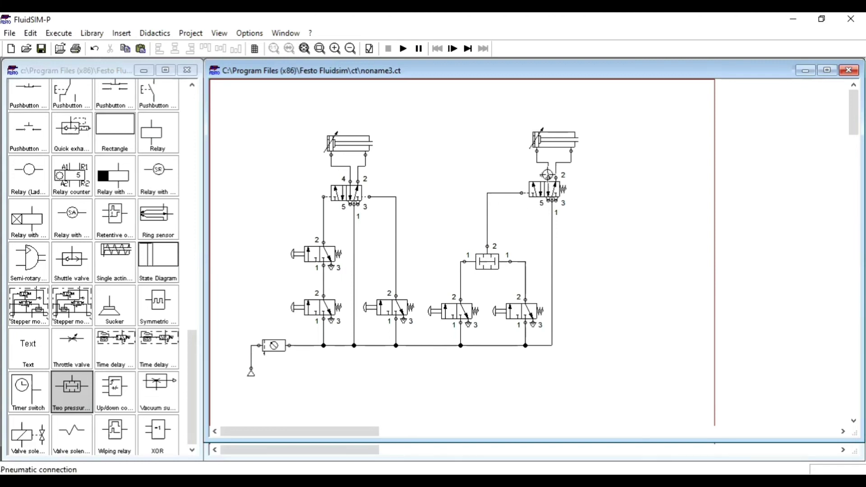
# Configure the right circuit's 5/n way valve by replacing its right-side spring return with dashed-line pneumatic pilot actuation.
pyautogui.doubleClick(550, 188)
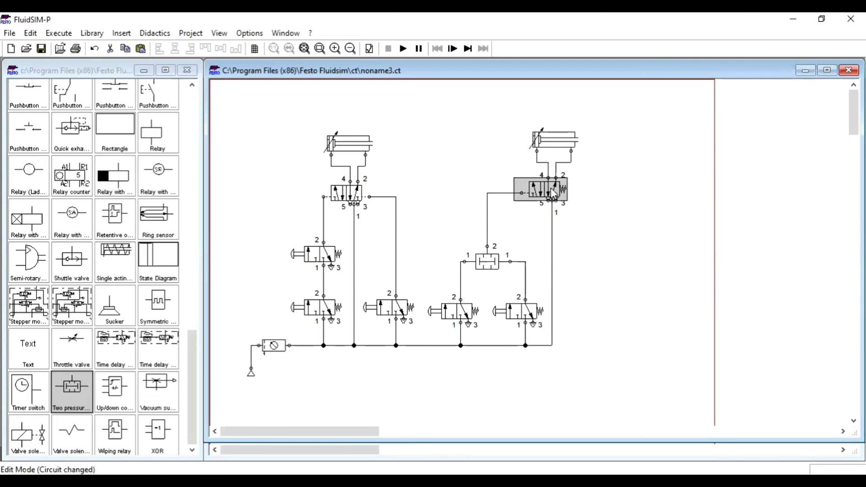
pyautogui.click(518, 196)
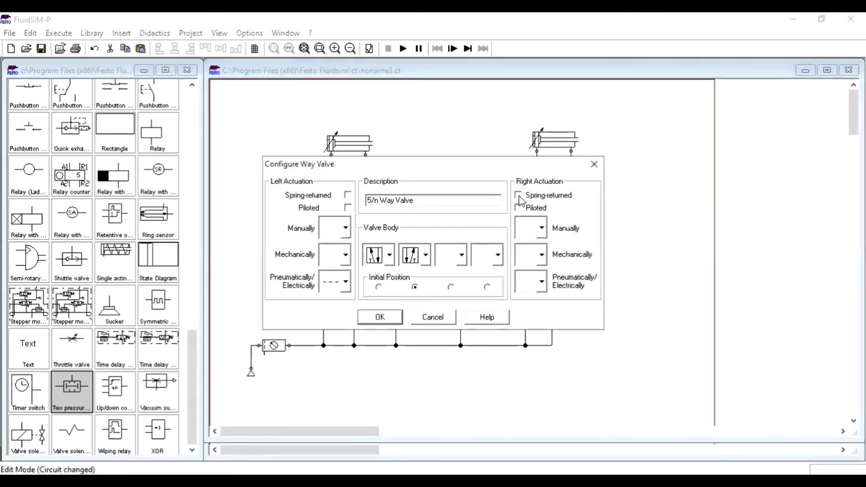
pyautogui.click(538, 280)
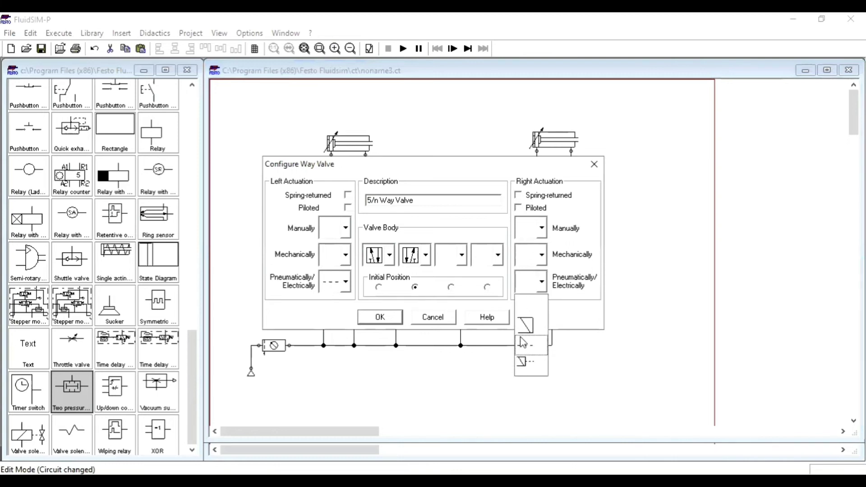
pyautogui.click(529, 349)
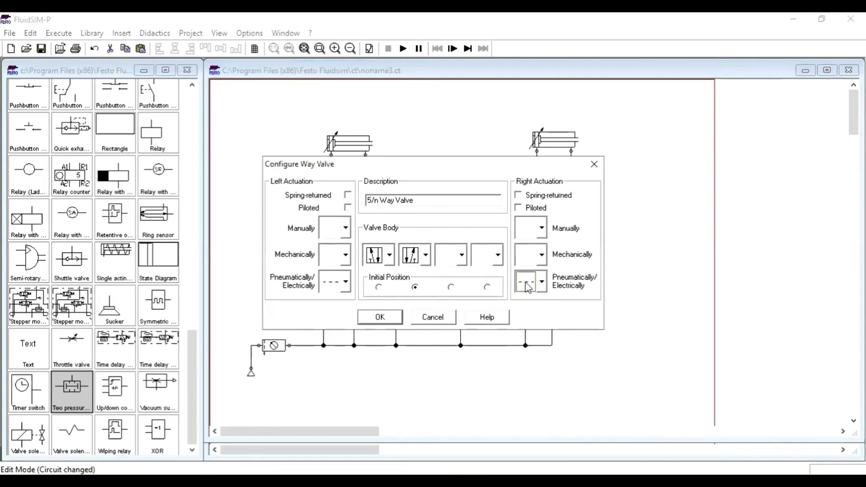
pyautogui.click(387, 318)
pyautogui.click(604, 301)
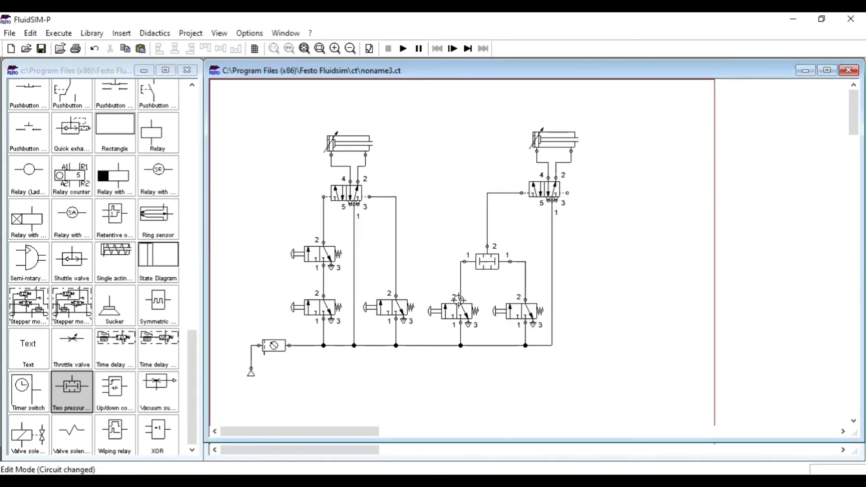
# Copy the return pushbutton valve to the right circuit and connect it to the 5/n valve's right pilot port and the air supply line.
pyautogui.click(402, 317)
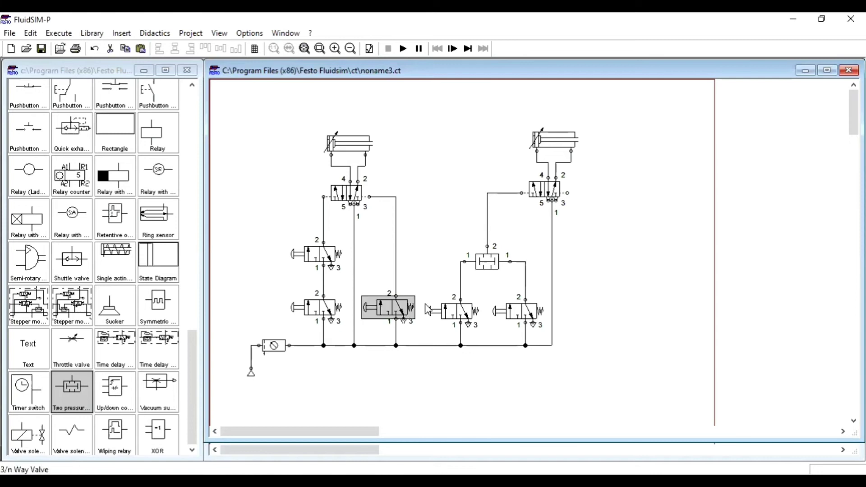
pyautogui.moveTo(410, 310); pyautogui.dragTo(608, 308)
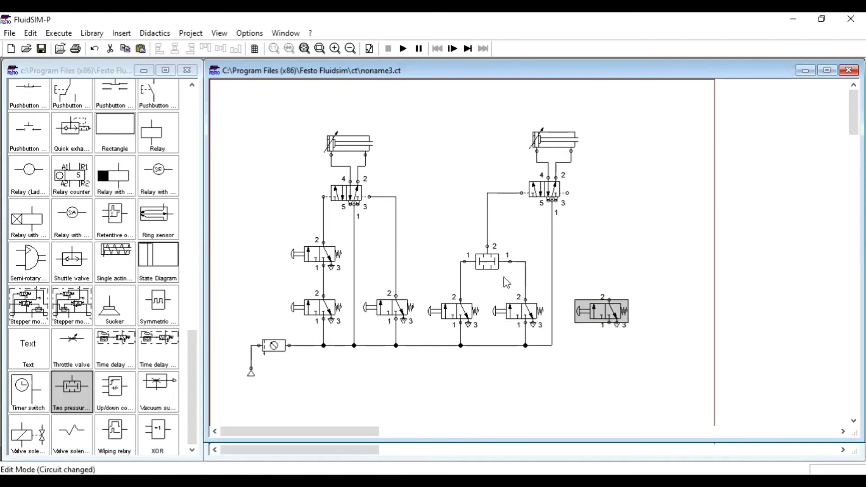
pyautogui.moveTo(608, 299); pyautogui.dragTo(568, 193)
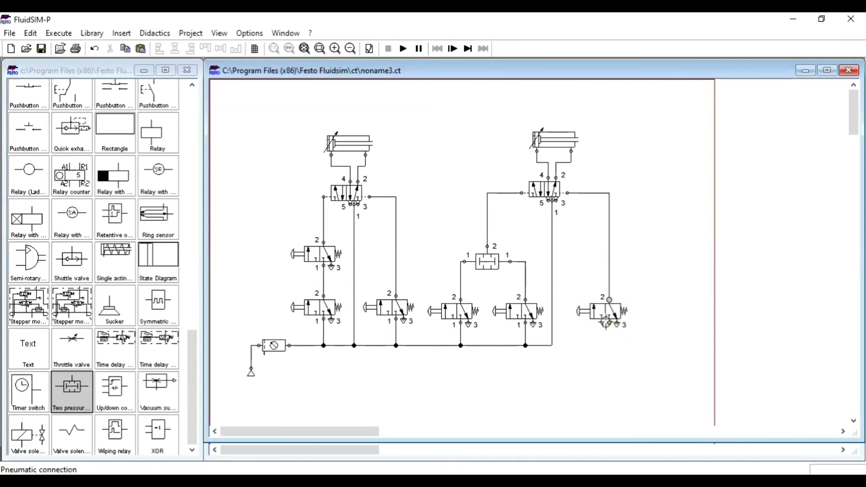
pyautogui.moveTo(609, 323); pyautogui.dragTo(549, 346)
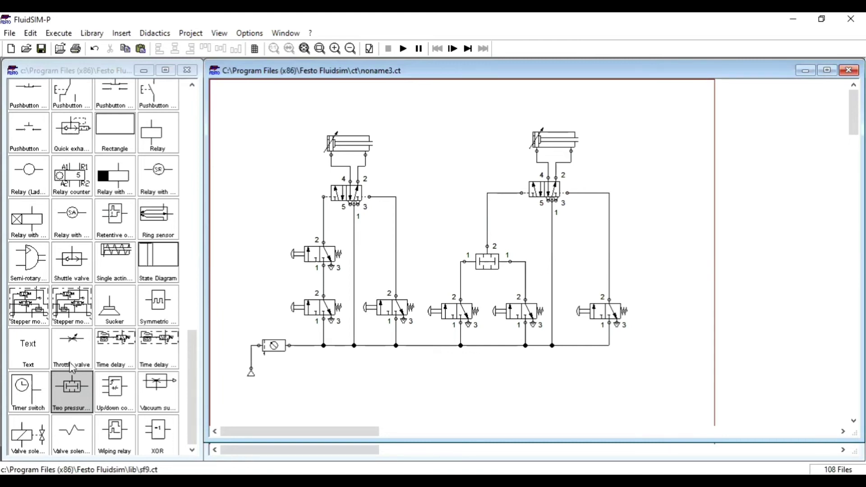
# Add the text title "RANGKAIAN AND" above and between the two circuits.
pyautogui.moveTo(42, 361); pyautogui.dragTo(443, 123)
pyautogui.doubleClick(443, 123)
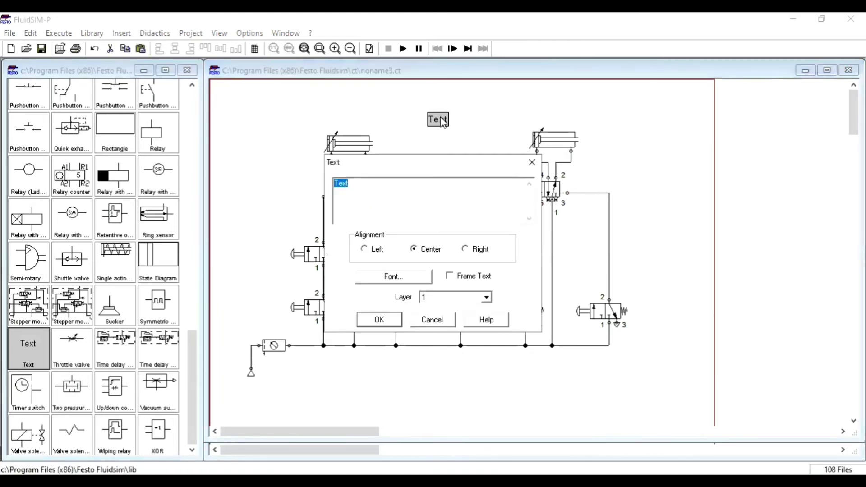
pyautogui.write('RANGKAIAN AND')
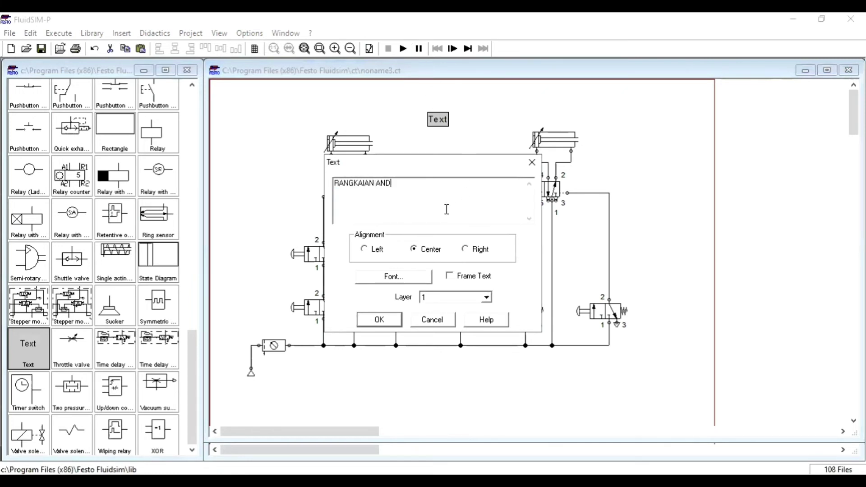
pyautogui.click(378, 320)
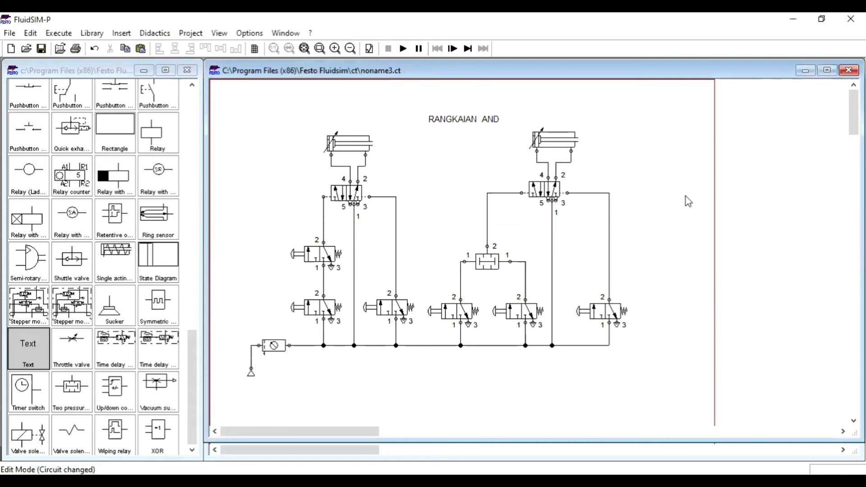
# Simulate the series circuit, actuating its two pushbutton valves singly and held together, and return the cylinder with the return pushbutton after releasing them.
pyautogui.click(403, 49)
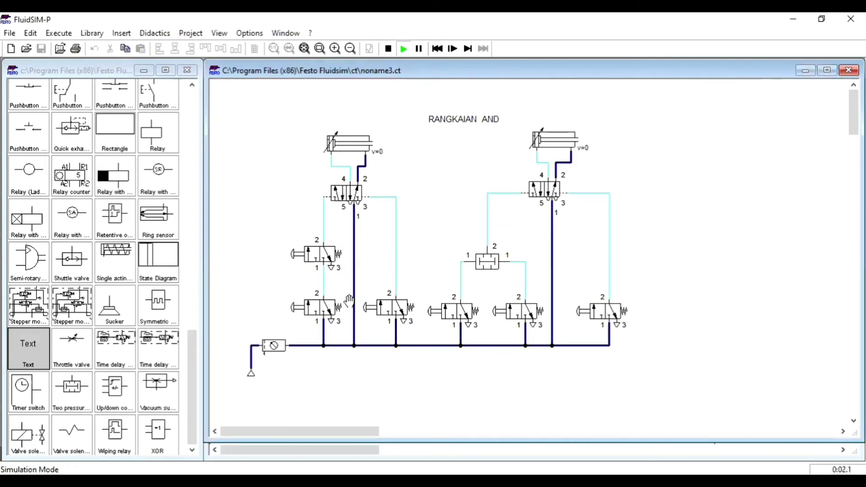
pyautogui.click(326, 306)
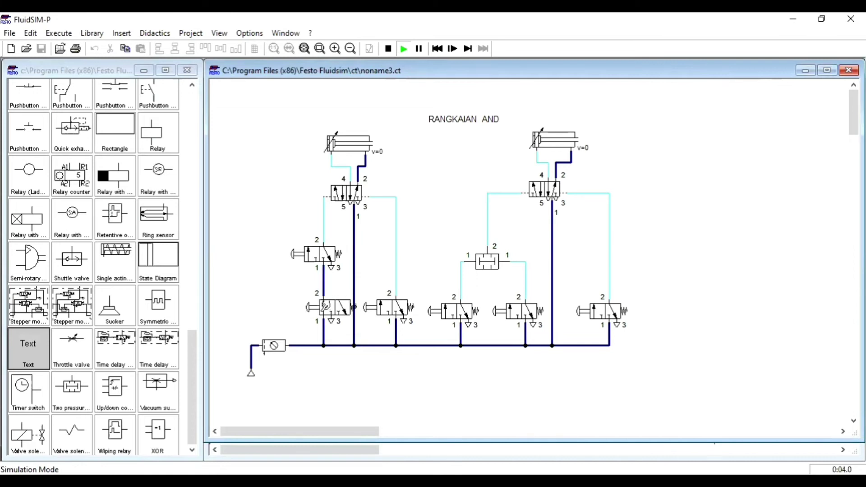
pyautogui.click(323, 251)
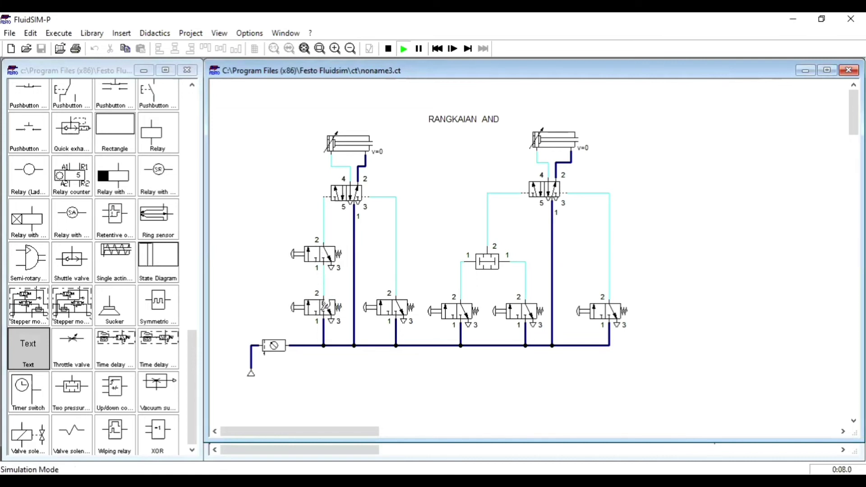
pyautogui.keyDown('shift'); pyautogui.click(325, 307); pyautogui.keyUp('shift')
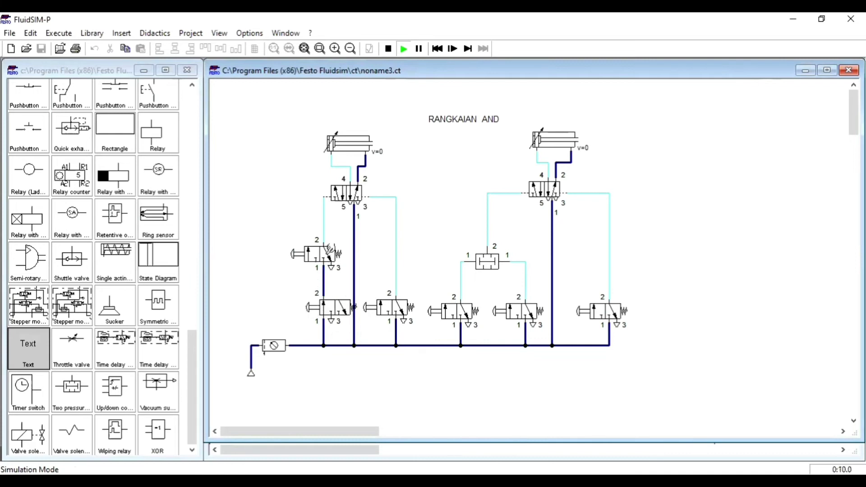
pyautogui.keyDown('shift'); pyautogui.click(328, 251); pyautogui.keyUp('shift')
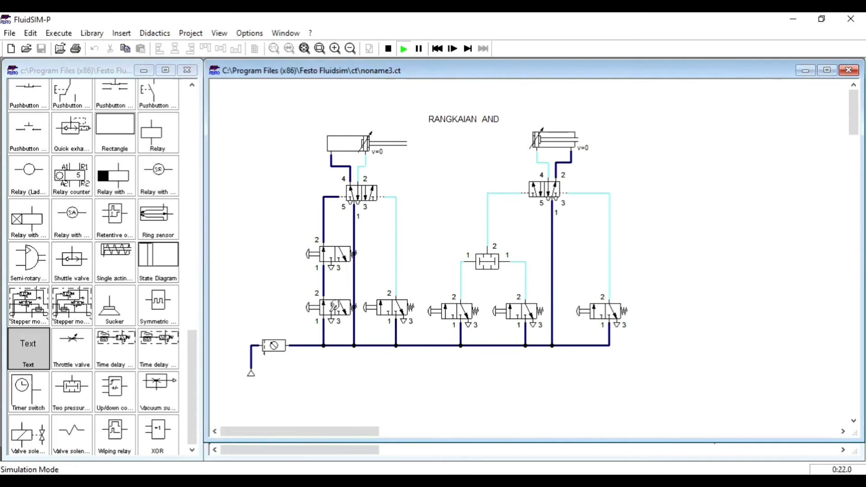
pyautogui.click(332, 308)
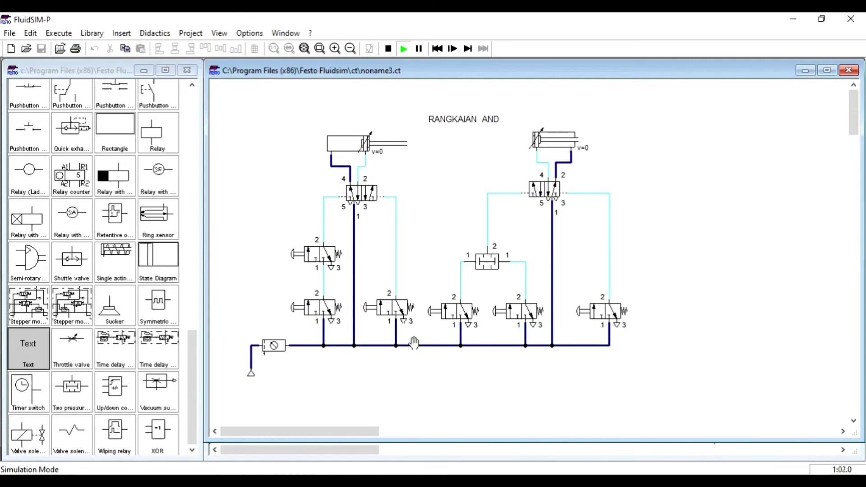
pyautogui.click(380, 302)
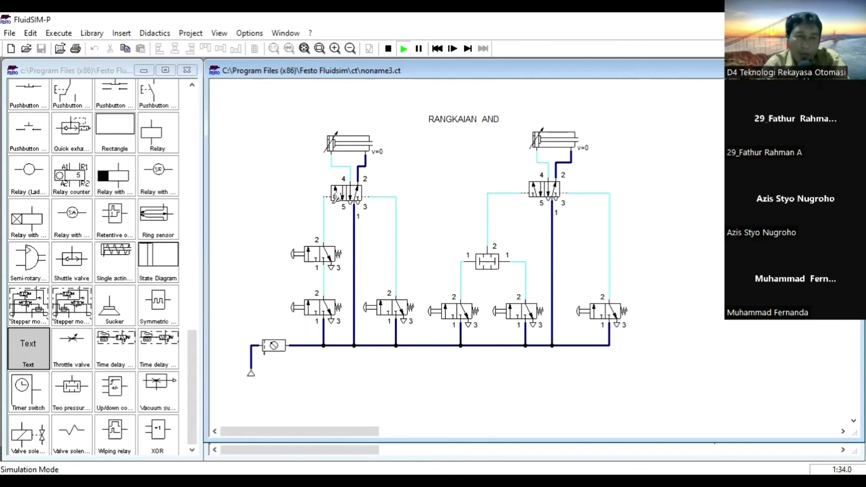
# Repeat the series circuit's cycle by extending the cylinder with both series pushbuttons and retracting it with the return pushbutton.
pyautogui.click(323, 300)
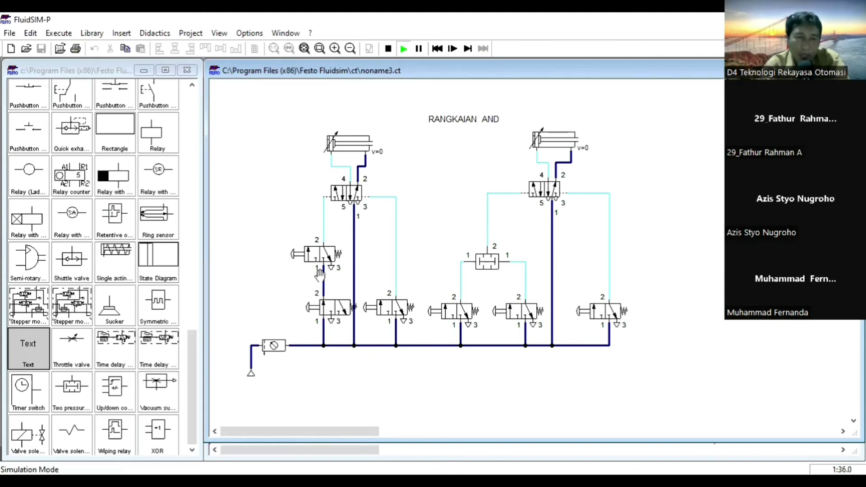
pyautogui.click(319, 247)
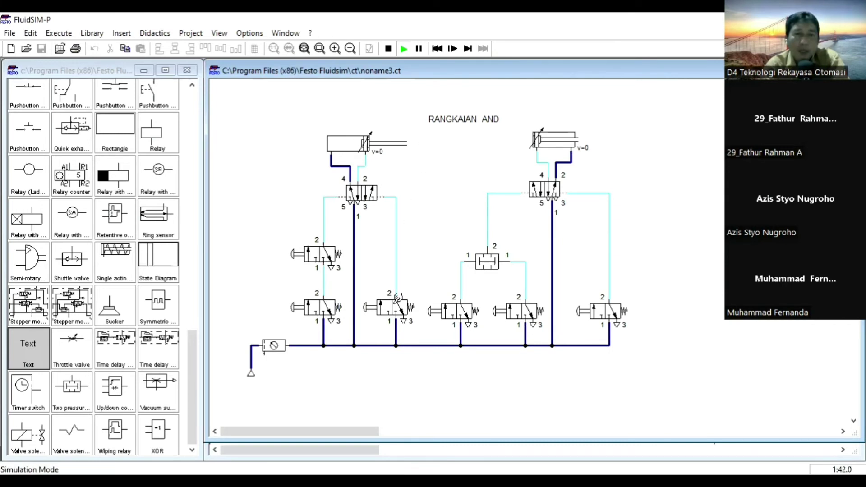
pyautogui.click(397, 308)
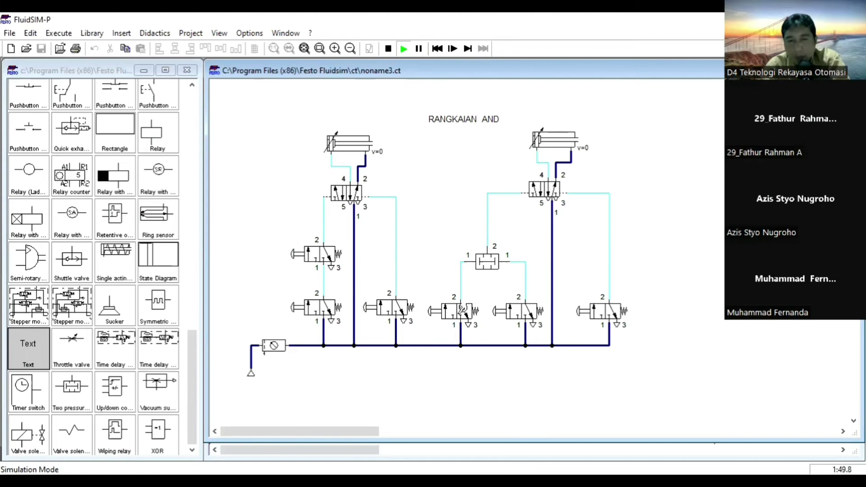
# Test the two pressure valve circuit by actuating its input pushbuttons singly and together, and retract the cylinder with its return pushbutton.
pyautogui.click(518, 312)
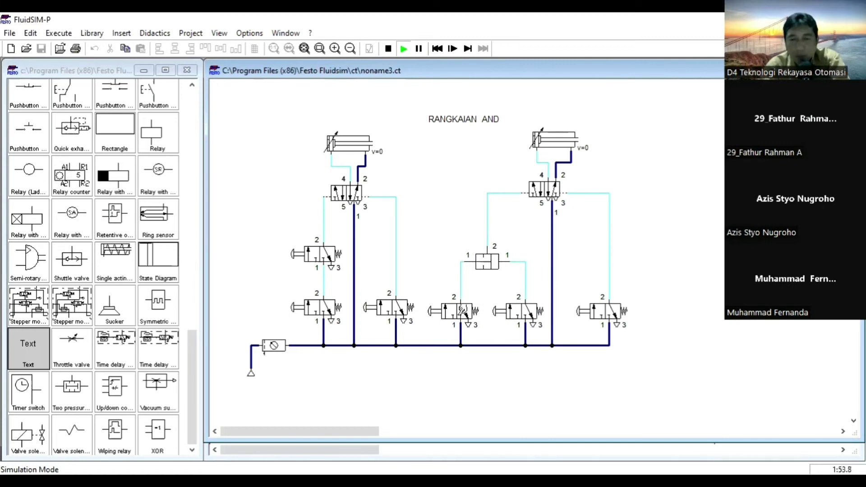
pyautogui.keyDown('shift'); pyautogui.click(462, 311); pyautogui.keyUp('shift')
pyautogui.keyDown('shift'); pyautogui.click(525, 311); pyautogui.keyUp('shift')
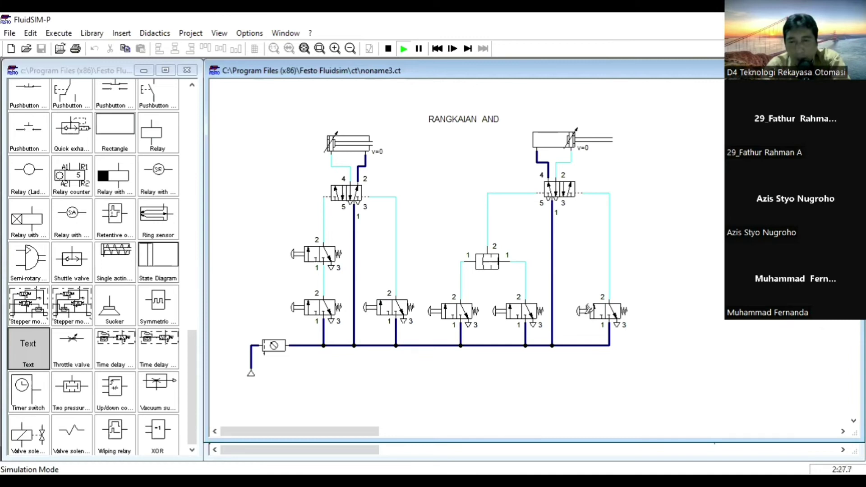
pyautogui.click(586, 310)
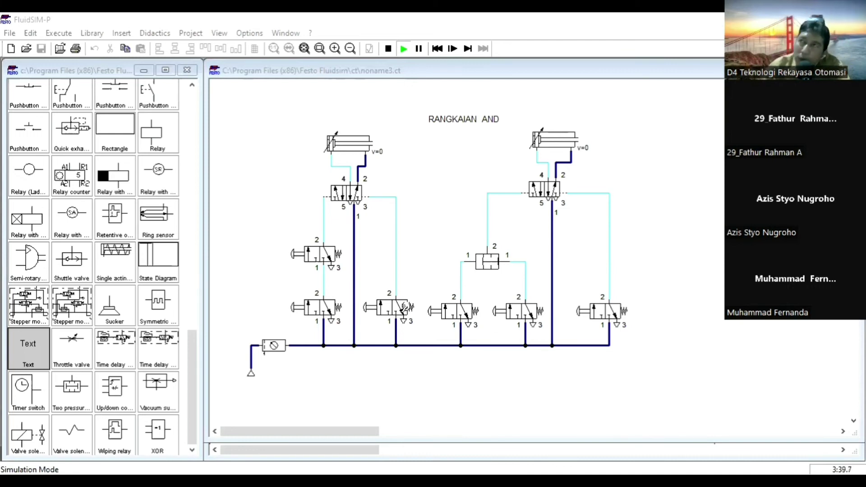
# Test the series circuit by holding its return pushbutton while actuating both series pushbuttons, and release all three valves.
pyautogui.click(405, 307)
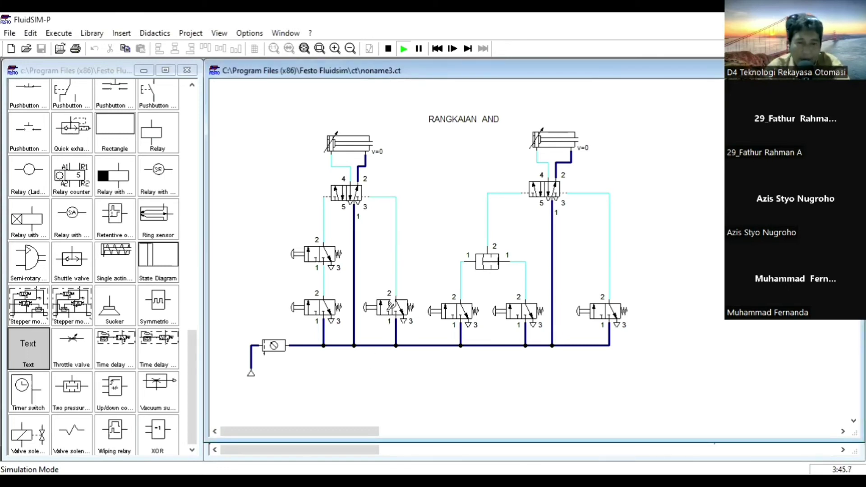
pyautogui.click(396, 302)
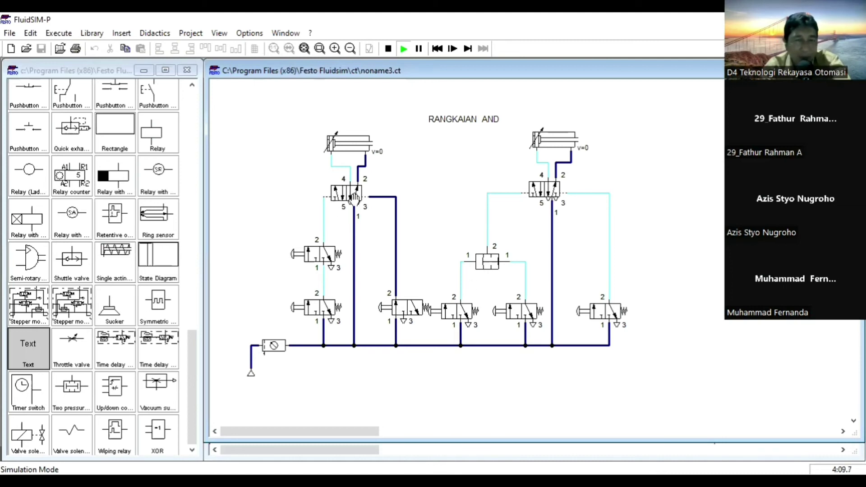
pyautogui.click(326, 308)
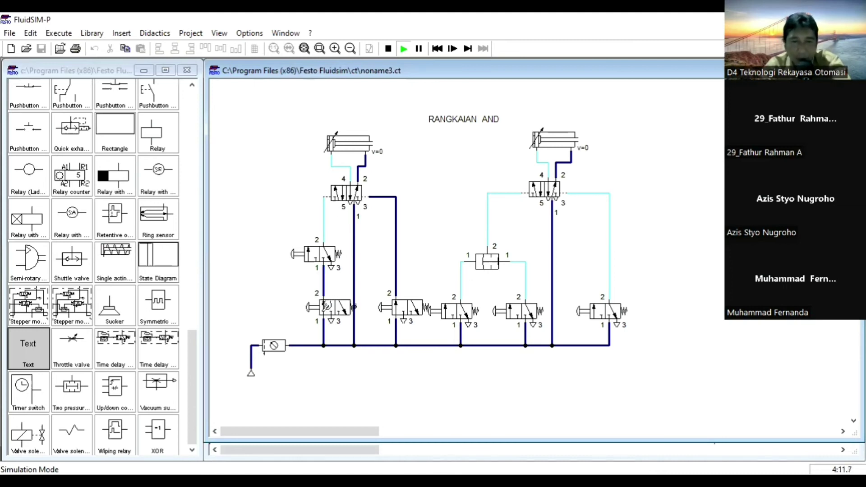
pyautogui.click(323, 255)
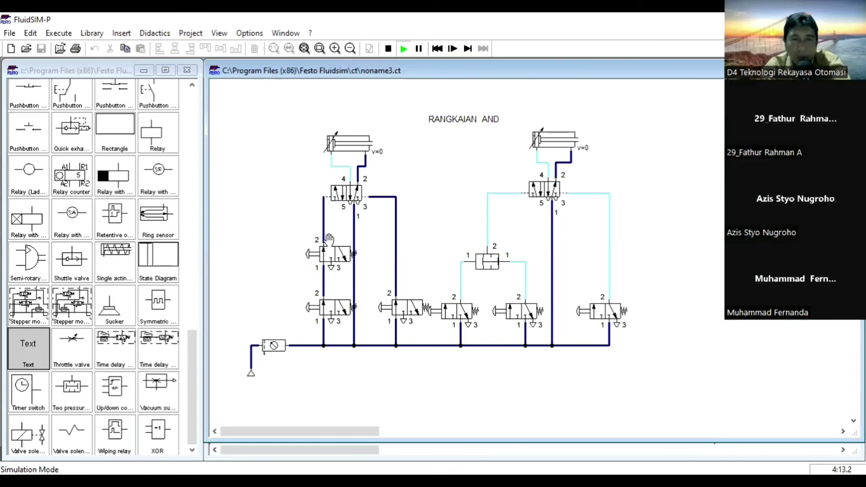
pyautogui.click(247, 251)
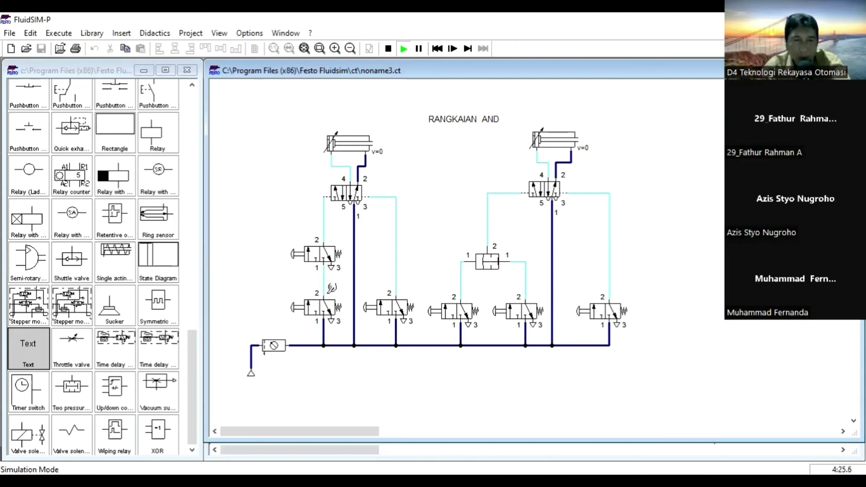
# Extend the series circuit's cylinder with both series pushbuttons, release them, and retract it with the return pushbutton.
pyautogui.click(323, 303)
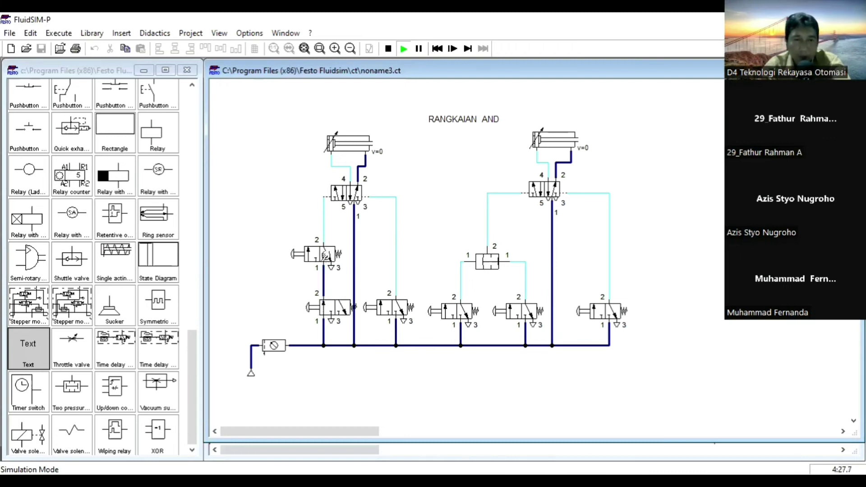
pyautogui.click(324, 254)
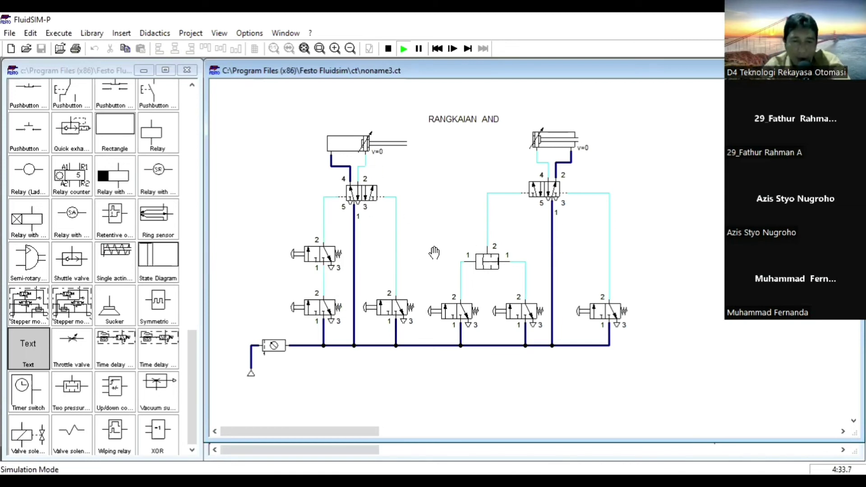
pyautogui.click(401, 308)
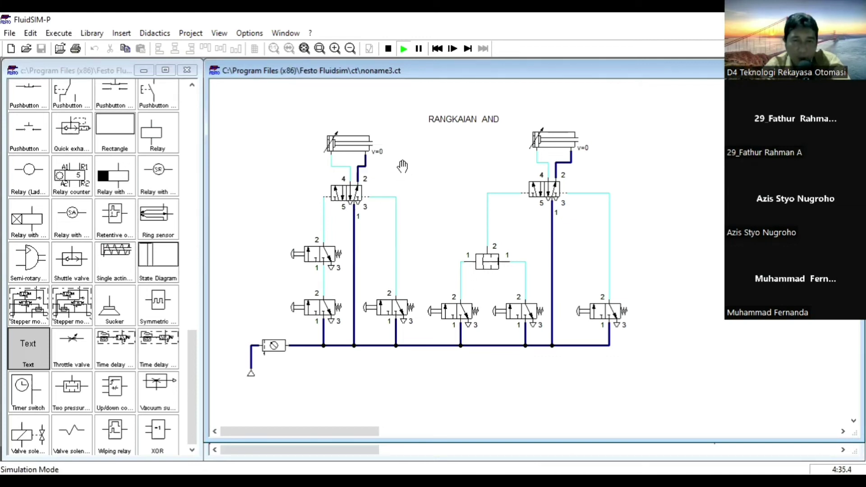
# Hold both series pushbuttons while actuating the return pushbutton, and retract the cylinder with the return pushbutton after releasing them.
pyautogui.keyDown('shift'); pyautogui.click(321, 310); pyautogui.keyUp('shift')
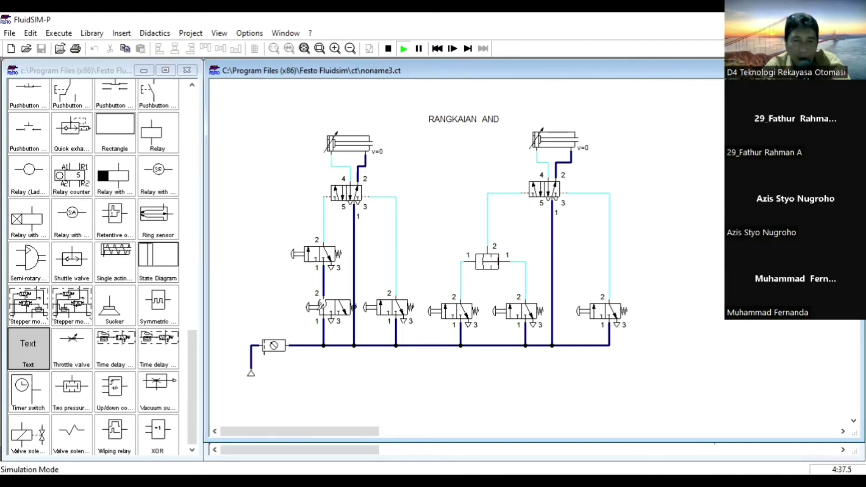
pyautogui.keyDown('shift'); pyautogui.click(320, 260); pyautogui.keyUp('shift')
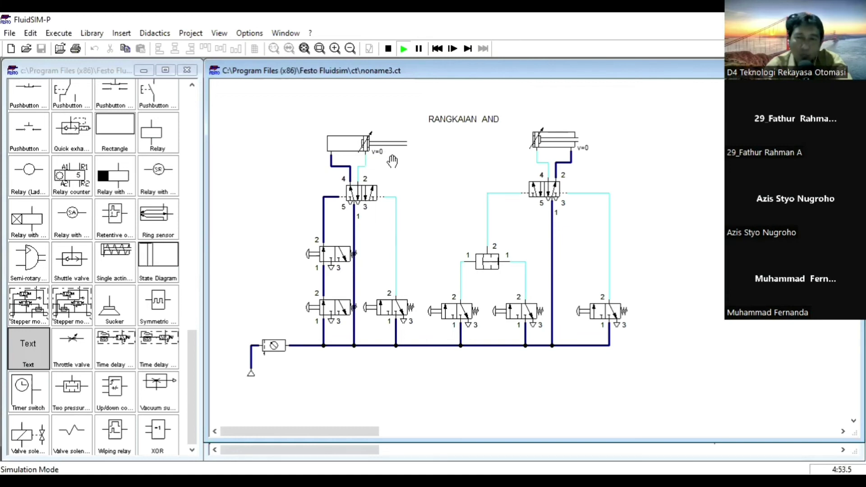
pyautogui.click(411, 303)
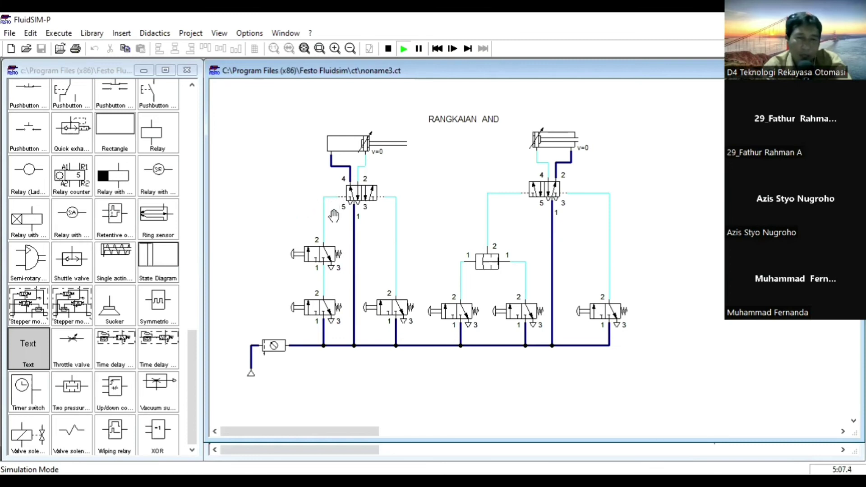
pyautogui.click(403, 307)
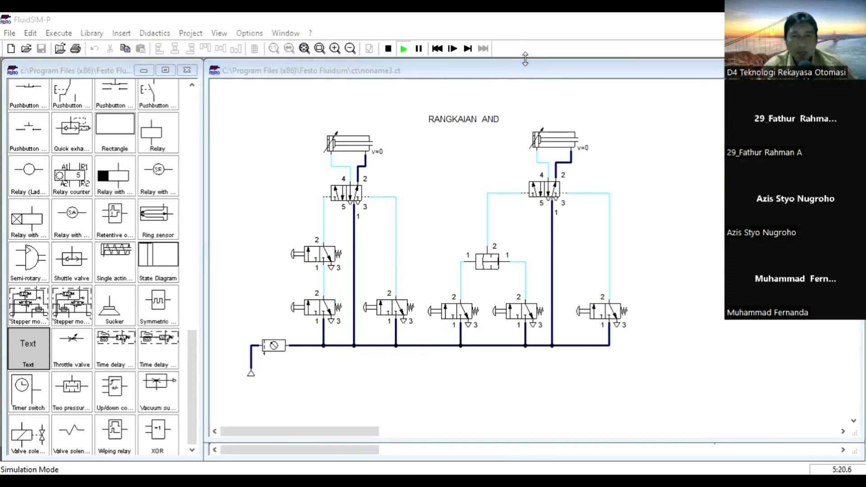
# Switch to the presentation and advance from the AND circuits to the pneumatic OR circuit design slide.
pyautogui.hotkey('alt', 'Tab')
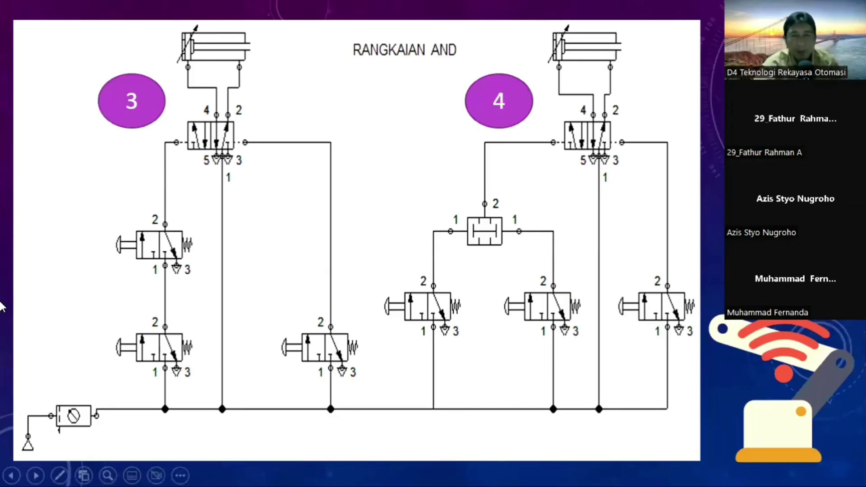
pyautogui.press('Right')
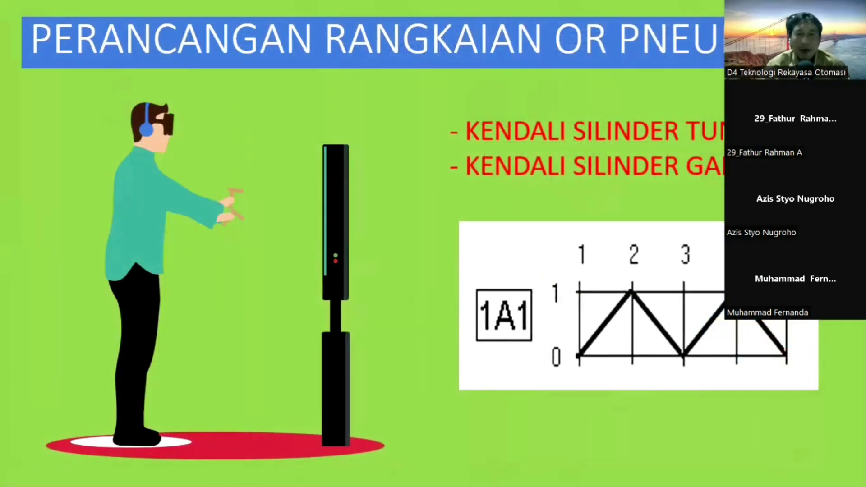
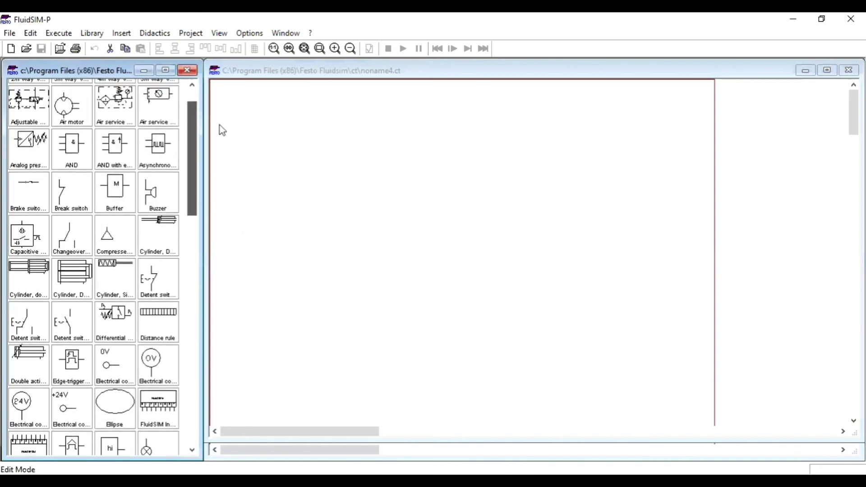
# Place a compressed air supply in the new circuit and connect it to an air service unit above it.
pyautogui.click(104, 275)
pyautogui.moveTo(104, 275); pyautogui.dragTo(266, 345)
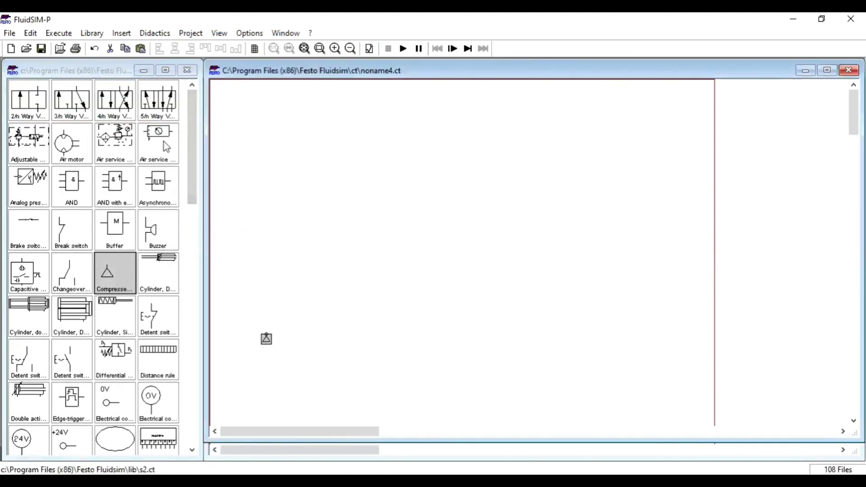
pyautogui.moveTo(162, 142); pyautogui.dragTo(269, 307)
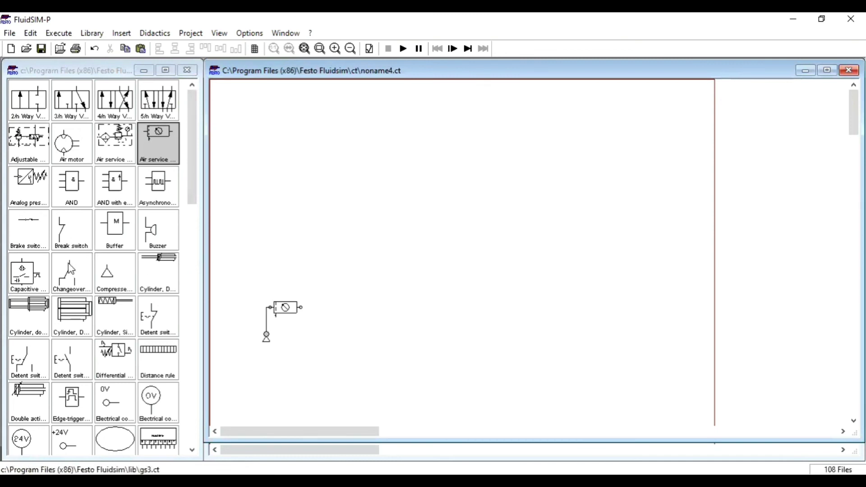
# Add a single acting cylinder near the top of the new circuit, above the air service unit.
pyautogui.moveTo(195, 187); pyautogui.dragTo(235, 444)
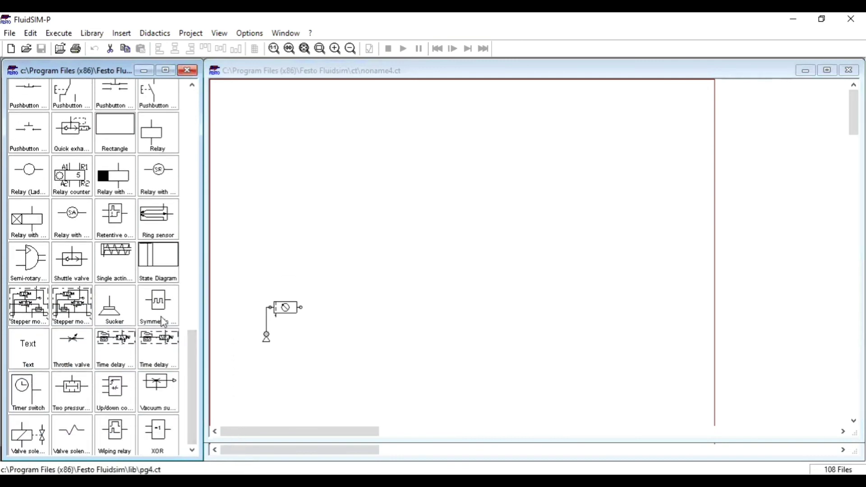
pyautogui.moveTo(128, 259); pyautogui.dragTo(348, 132)
pyautogui.click(351, 236)
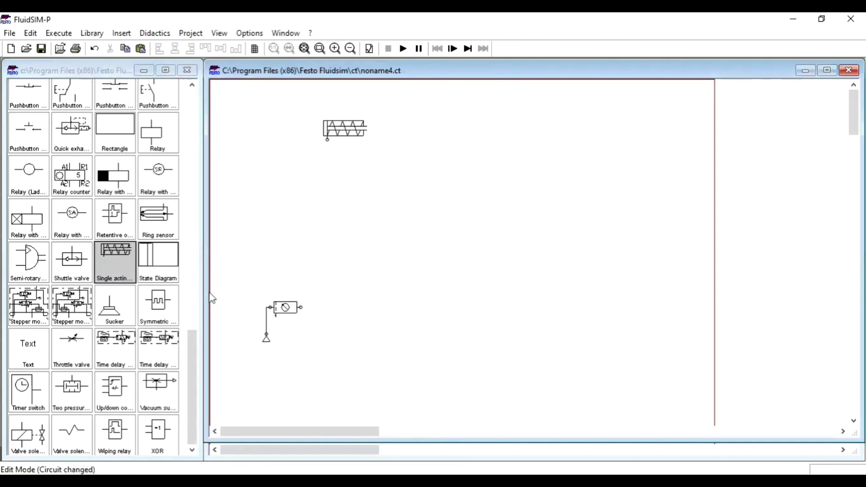
# Place a 3/n way valve below the cylinder and give its connection 3 the triangular exhaust terminator.
pyautogui.moveTo(193, 364); pyautogui.dragTo(187, 122)
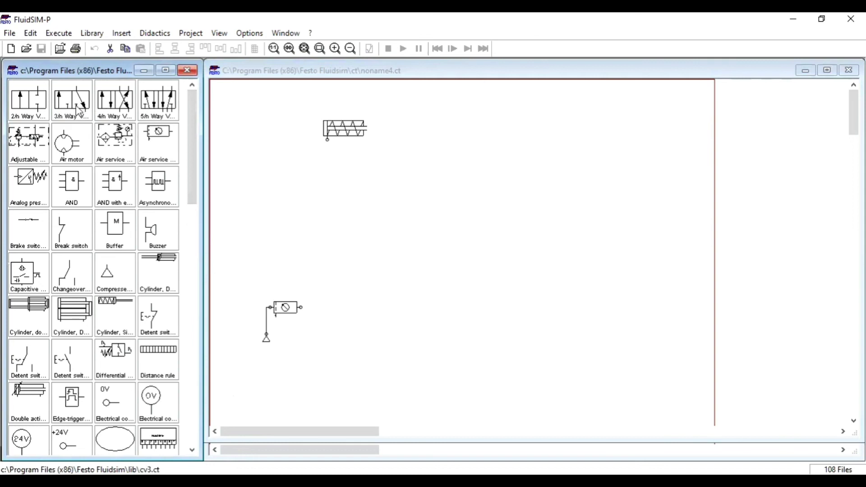
pyautogui.moveTo(79, 111); pyautogui.dragTo(325, 248)
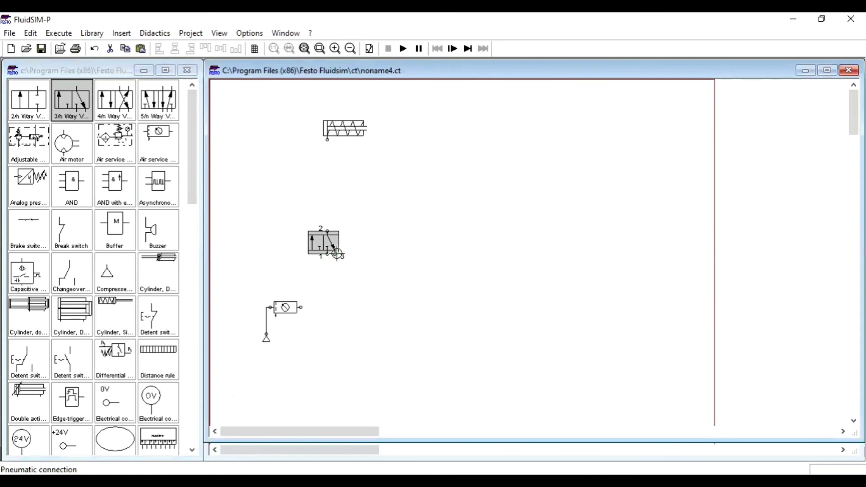
pyautogui.doubleClick(336, 254)
pyautogui.click(444, 283)
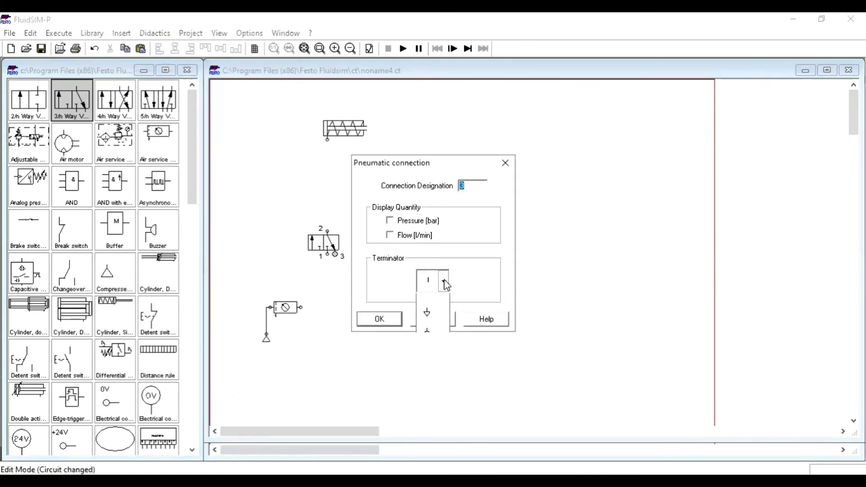
pyautogui.click(428, 346)
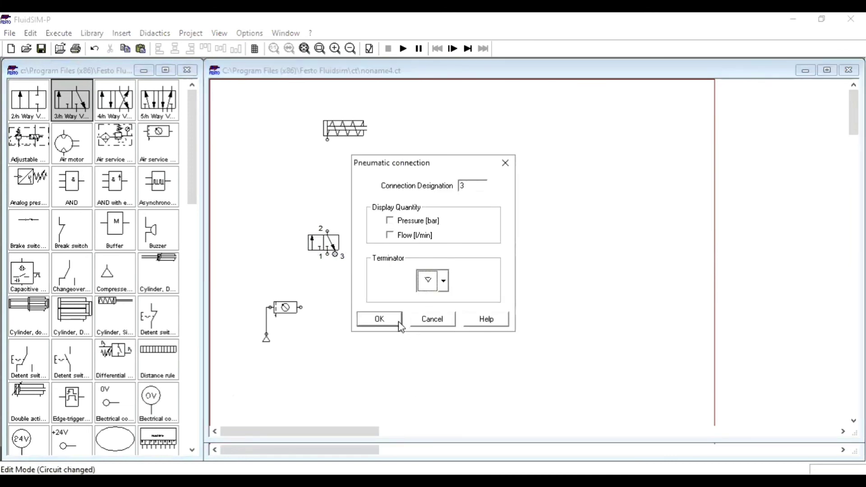
pyautogui.click(387, 318)
# Duplicate the 3/n way valve and place the copy beside the original at the same height.
pyautogui.click(321, 244)
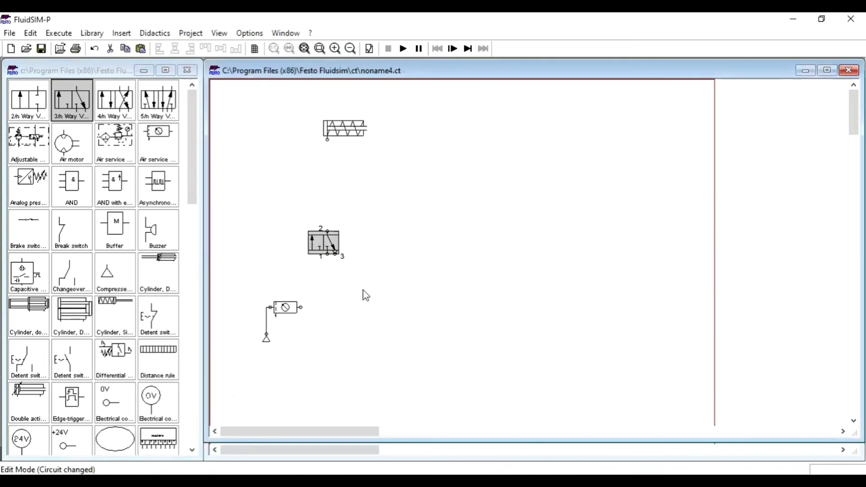
pyautogui.hotkey('ctrl', 'c')
pyautogui.hotkey('ctrl', 'v')
pyautogui.moveTo(547, 278); pyautogui.dragTo(380, 244)
pyautogui.click(417, 282)
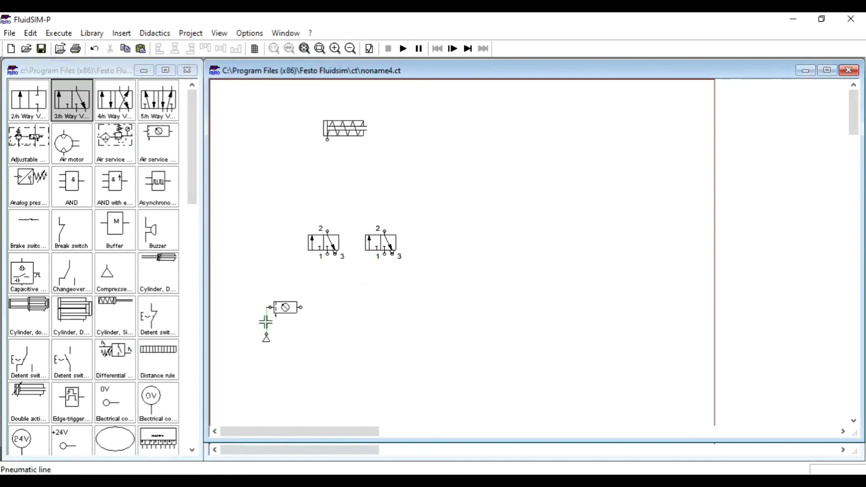
# Place a shuttle valve centred above the two 3/n way valves and shift the cylinder over it.
pyautogui.moveTo(191, 188); pyautogui.dragTo(212, 421)
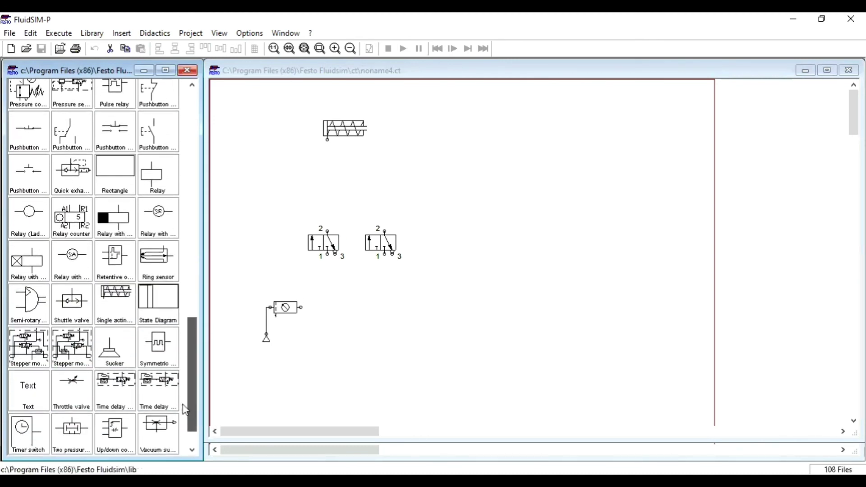
pyautogui.moveTo(73, 311); pyautogui.dragTo(357, 201)
pyautogui.click(402, 191)
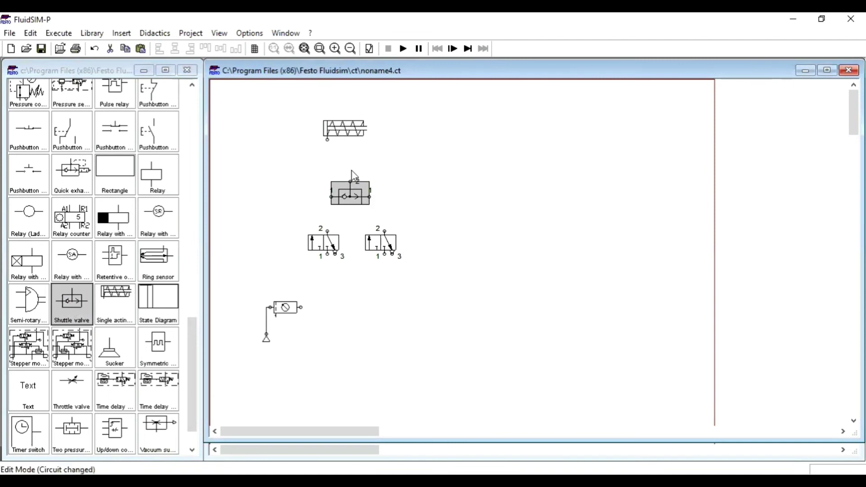
pyautogui.moveTo(348, 134)
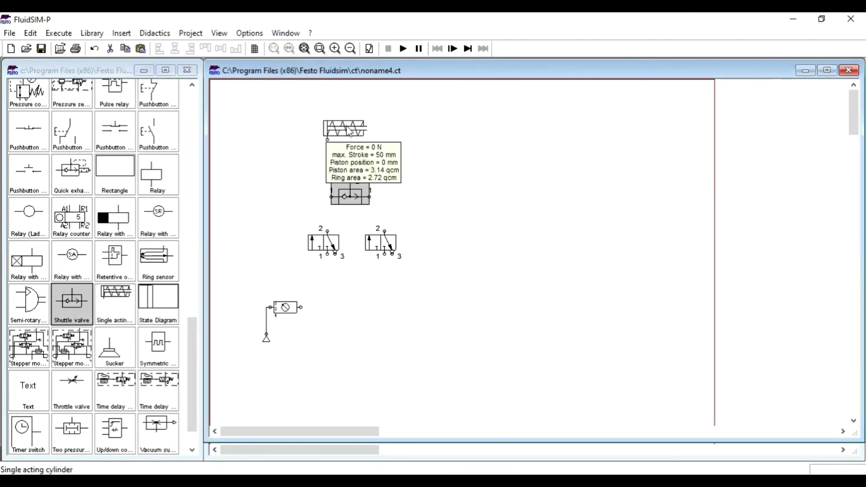
pyautogui.moveTo(337, 128); pyautogui.dragTo(356, 126)
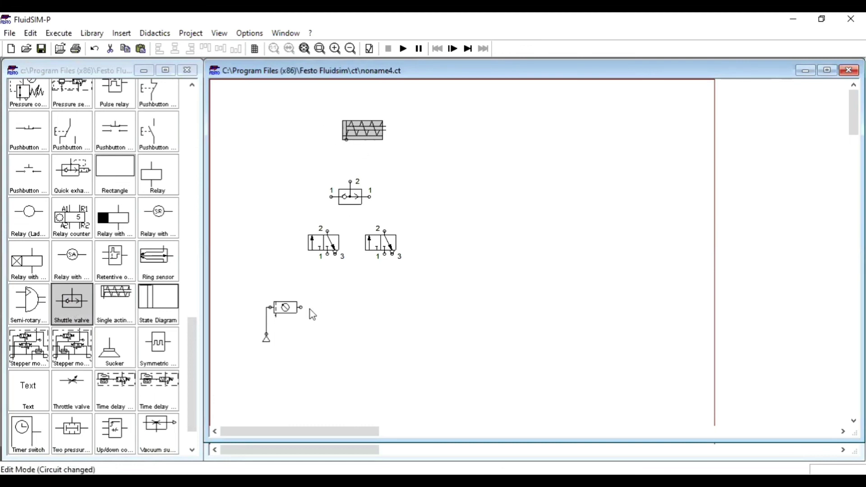
# Connect the air service unit's outlet to connection 1 of both 3/n way valves through a shared supply line.
pyautogui.click(327, 254)
pyautogui.moveTo(300, 306); pyautogui.dragTo(327, 253)
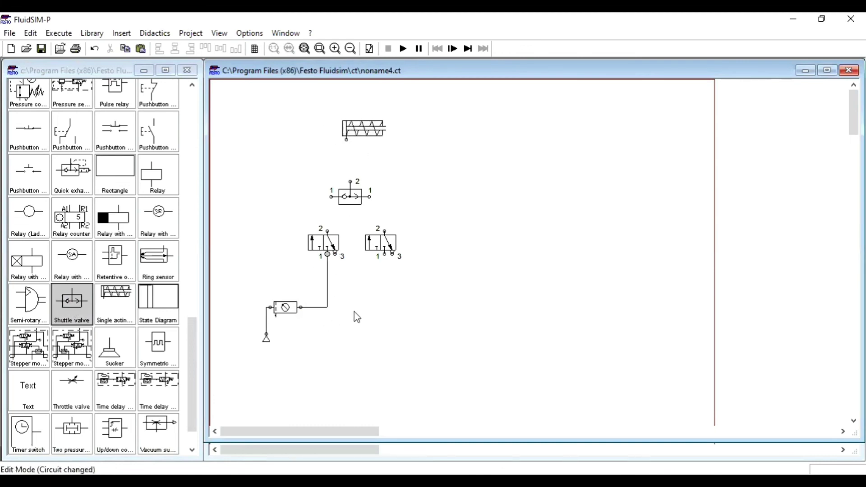
pyautogui.moveTo(384, 253); pyautogui.dragTo(327, 308)
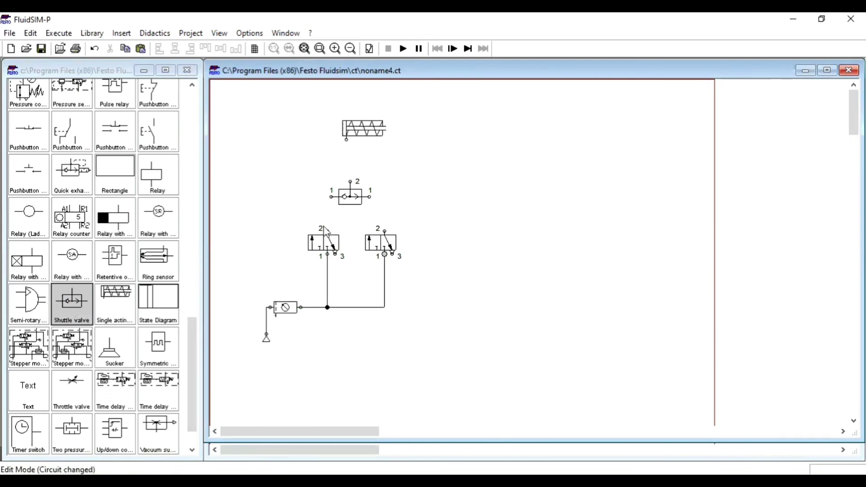
# Connect both valve outlets to the shuttle valve inputs and its outlet to the cylinder, aligning the cylinder to straighten the line.
pyautogui.moveTo(328, 231); pyautogui.dragTo(331, 197)
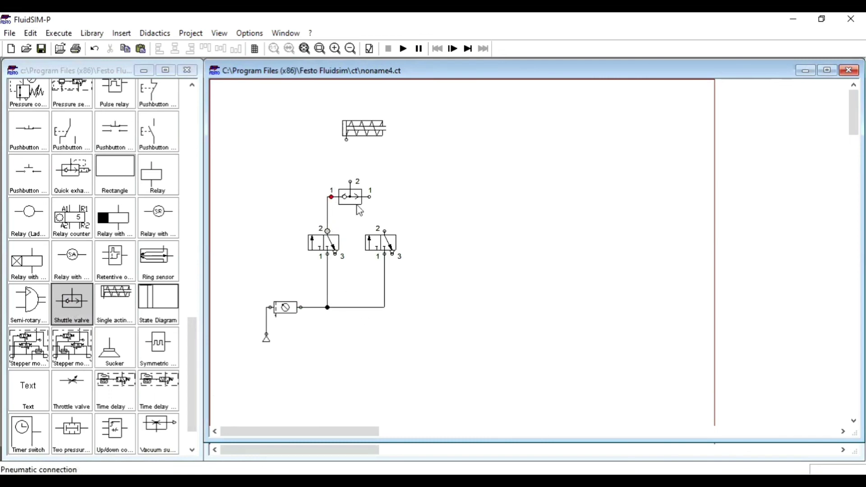
pyautogui.moveTo(384, 231); pyautogui.dragTo(370, 197)
pyautogui.moveTo(344, 136); pyautogui.dragTo(350, 181)
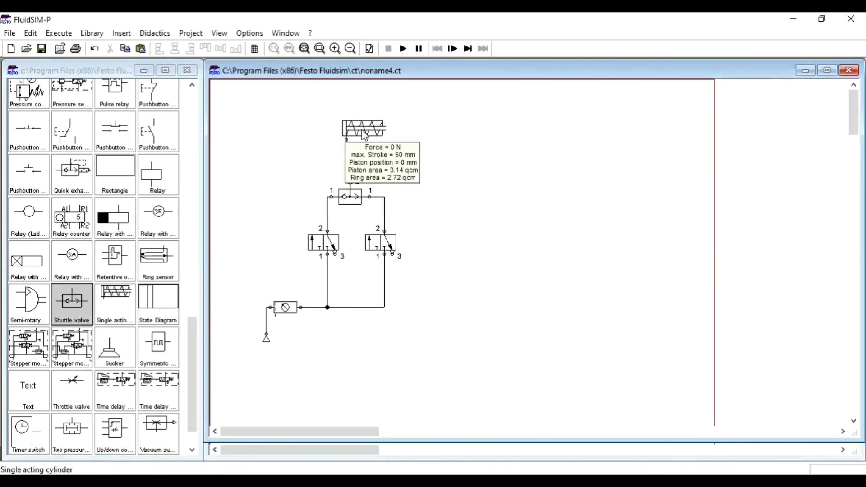
pyautogui.moveTo(357, 131); pyautogui.dragTo(361, 131)
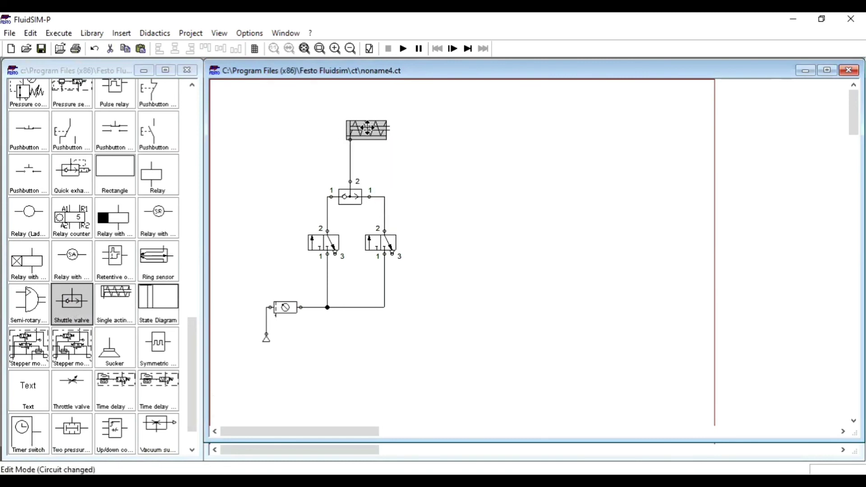
# Simulate the OR circuit, actuate the first 3/n way valve to test the cylinder, and stop the simulation.
pyautogui.click(403, 49)
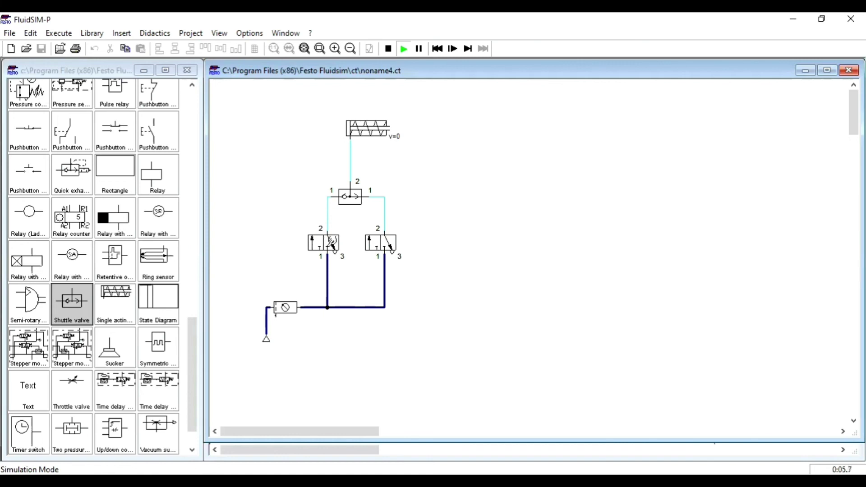
pyautogui.click(331, 242)
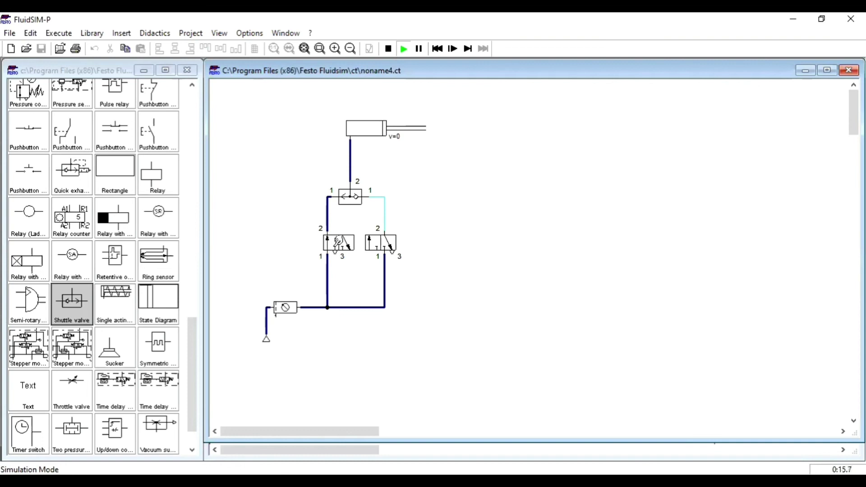
pyautogui.click(387, 50)
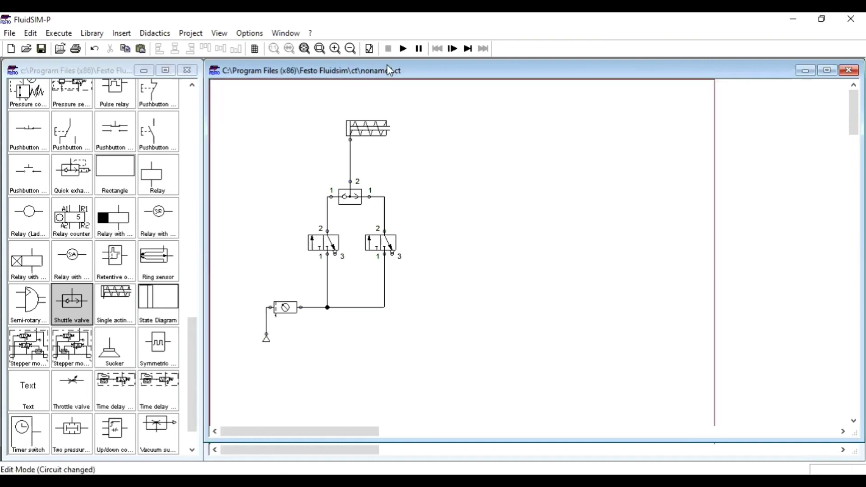
# Configure the first 3/n way valve with push-button manual actuation on its left side and spring return on its right.
pyautogui.click(324, 251)
pyautogui.doubleClick(323, 249)
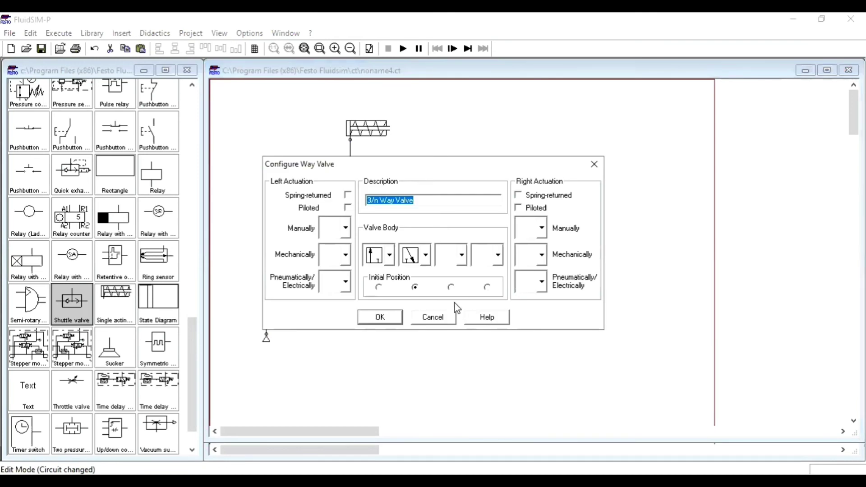
pyautogui.click(346, 255)
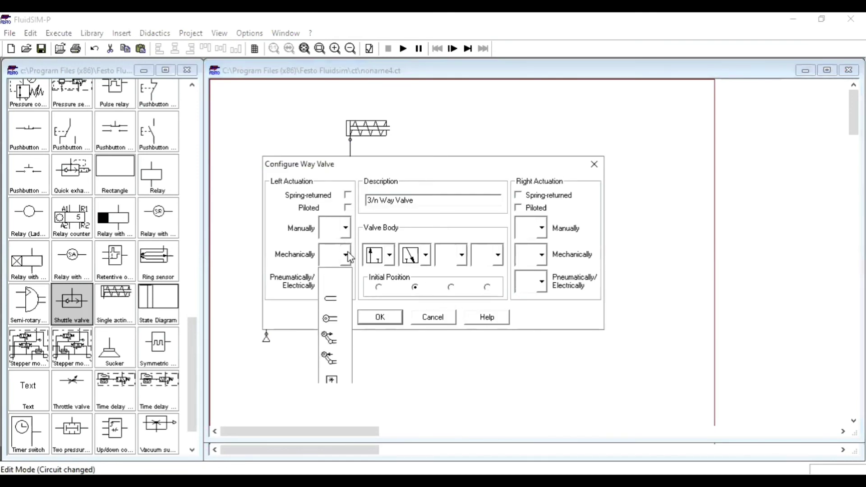
pyautogui.click(343, 226)
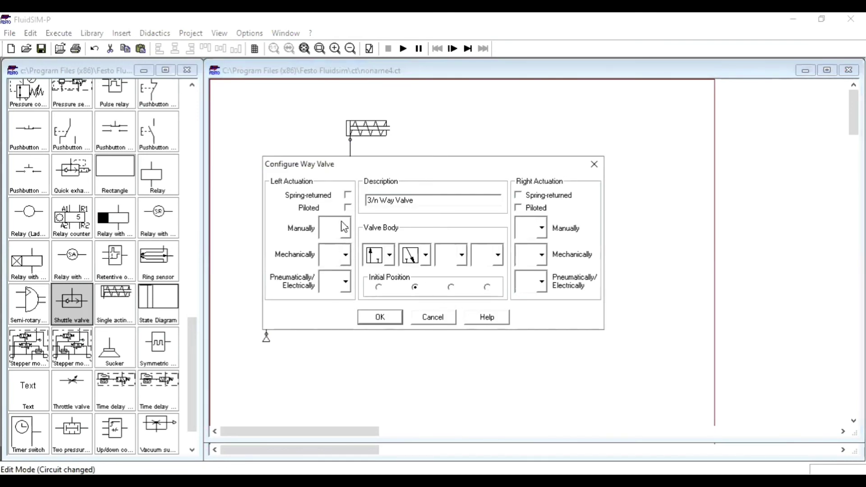
pyautogui.click(345, 229)
pyautogui.click(332, 311)
pyautogui.click(518, 195)
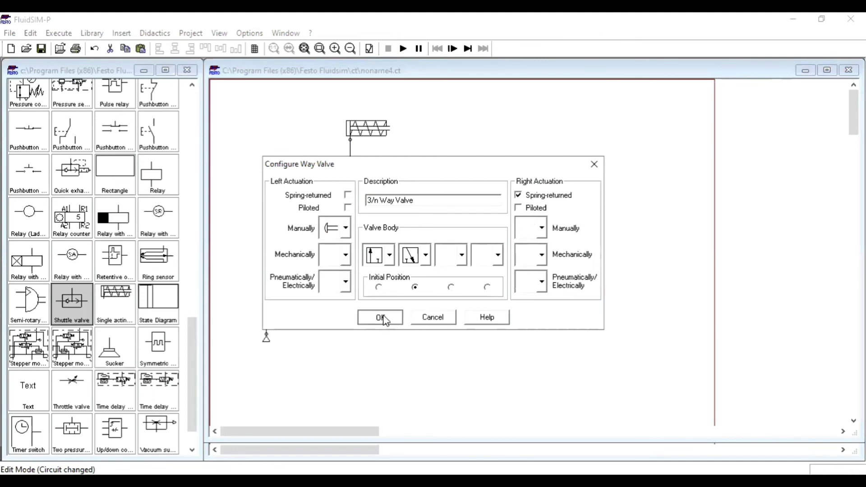
pyautogui.press('Return')
# Give the second 3/n way valve the same left push-button actuation and right spring return.
pyautogui.click(387, 243)
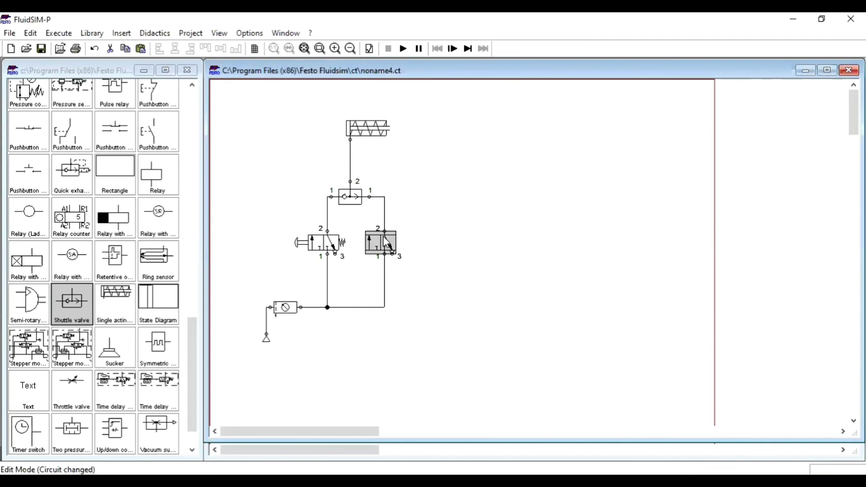
pyautogui.doubleClick(387, 244)
pyautogui.click(347, 230)
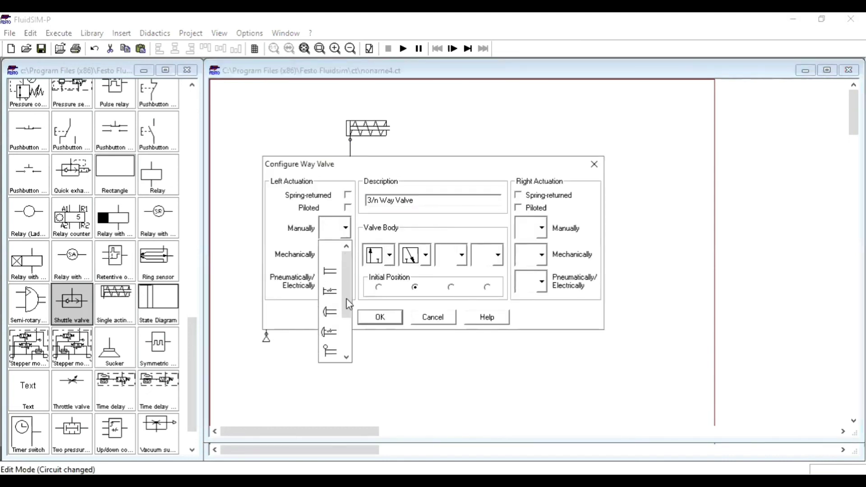
pyautogui.click(334, 311)
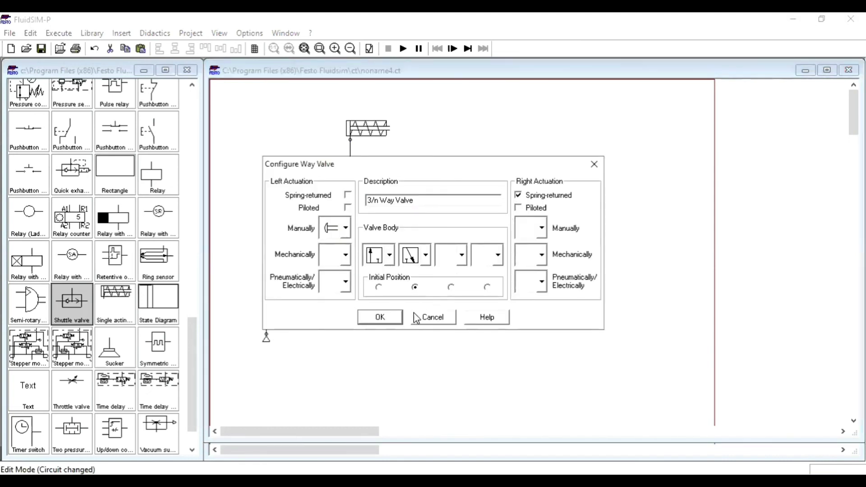
pyautogui.click(380, 317)
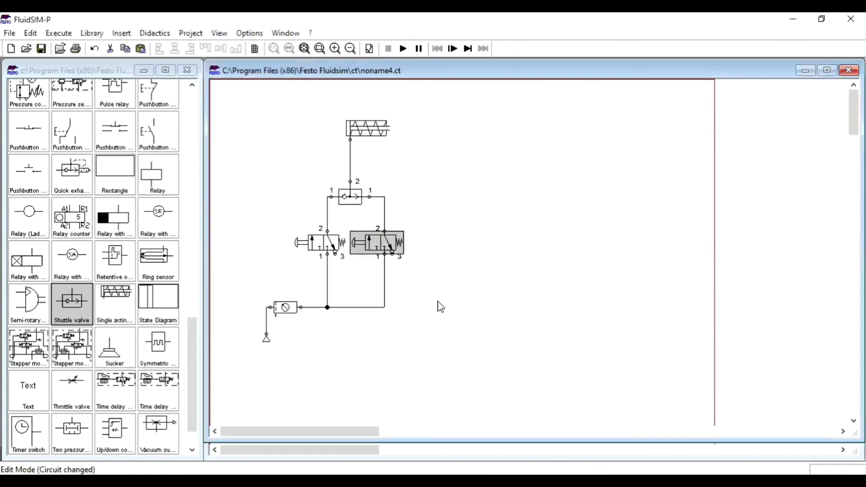
# Simulate the circuit, actuate each push-button valve in turn to test the OR function, and stop the simulation.
pyautogui.click(402, 48)
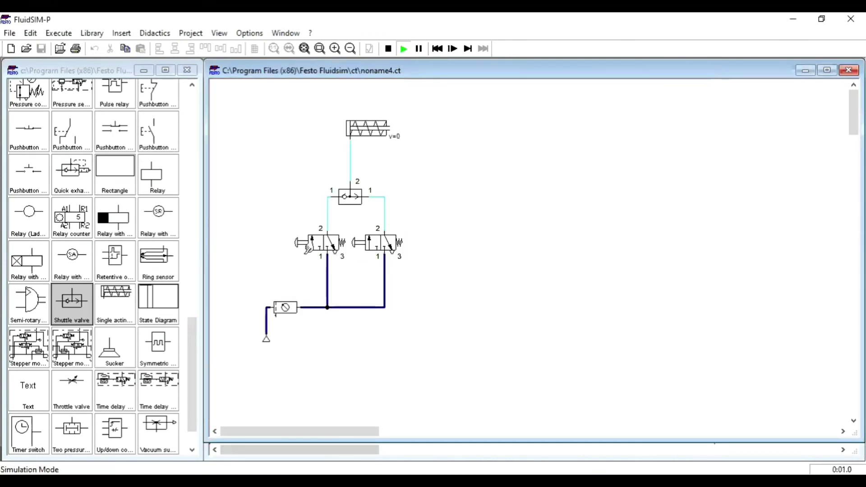
pyautogui.click(312, 242)
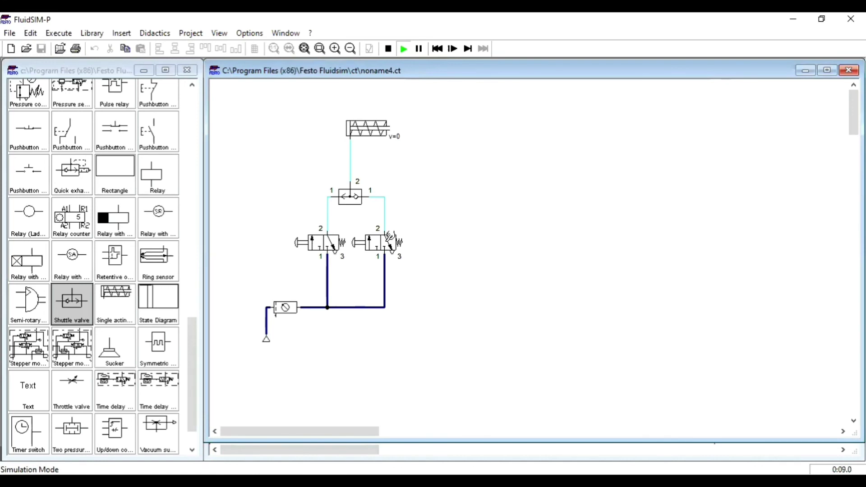
pyautogui.click(388, 236)
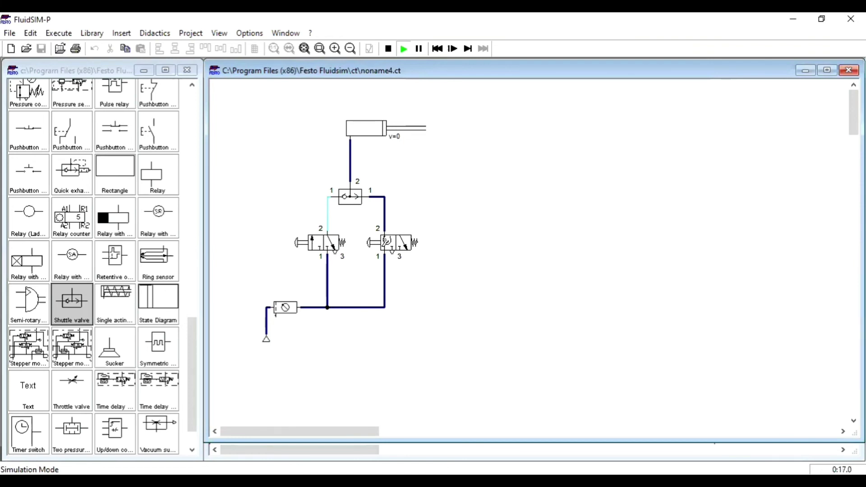
pyautogui.click(386, 241)
pyautogui.click(331, 244)
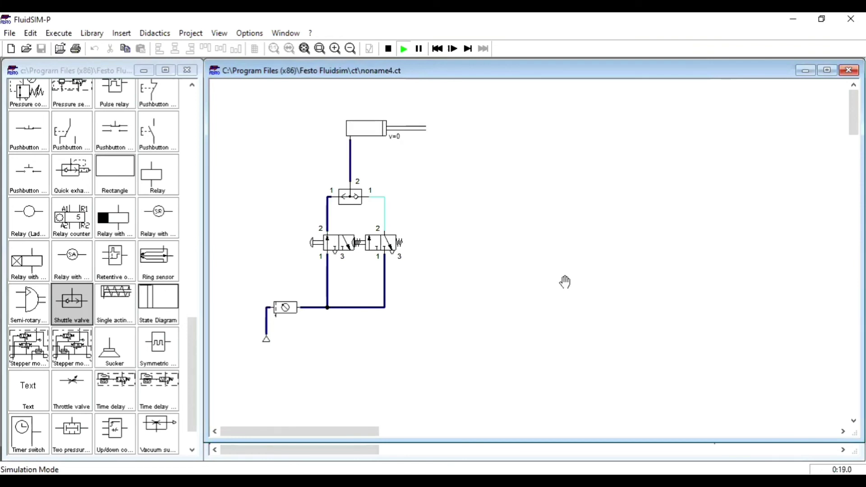
pyautogui.click(387, 242)
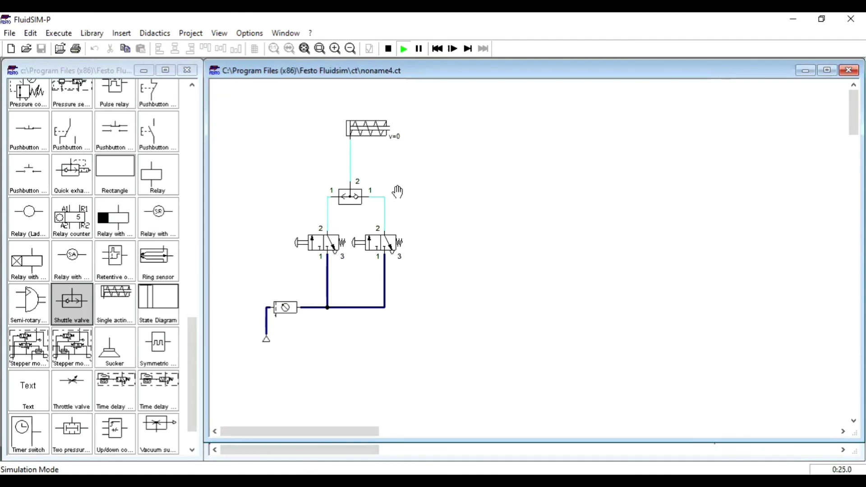
pyautogui.click(388, 49)
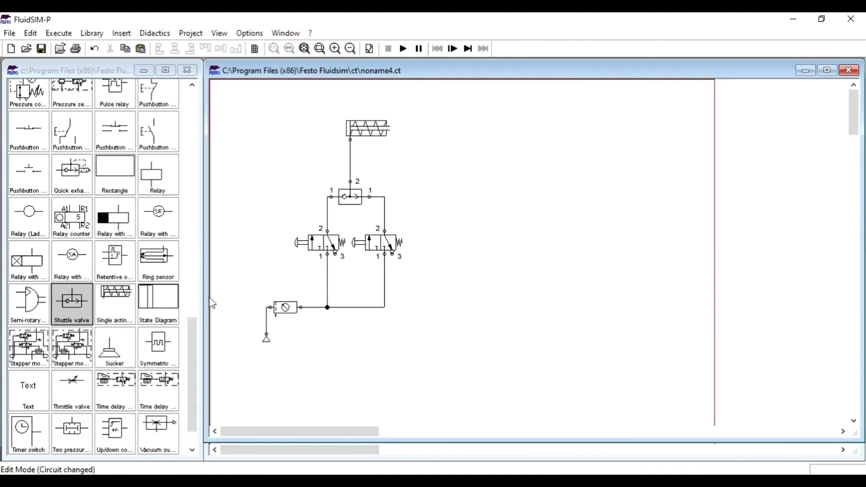
# Place a double acting cylinder in the empty area to the right of the finished OR circuit.
pyautogui.click(203, 315)
pyautogui.scroll(15, 205, 320)
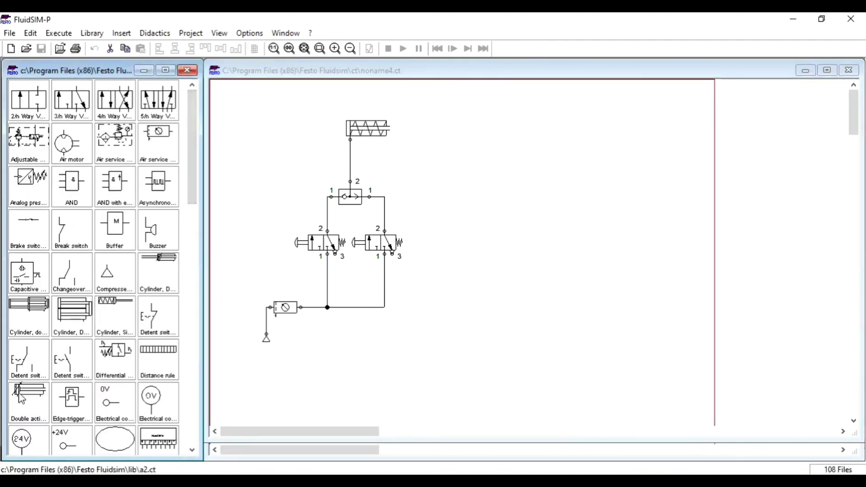
pyautogui.moveTo(20, 399); pyautogui.dragTo(540, 118)
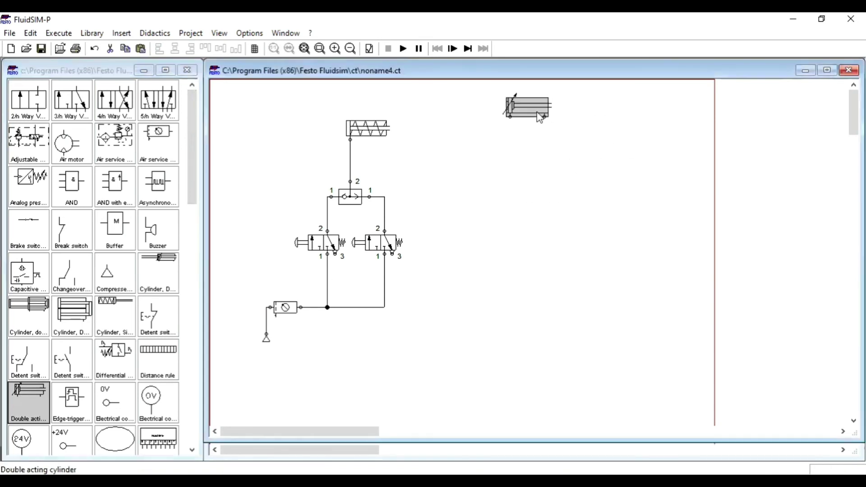
pyautogui.click(546, 136)
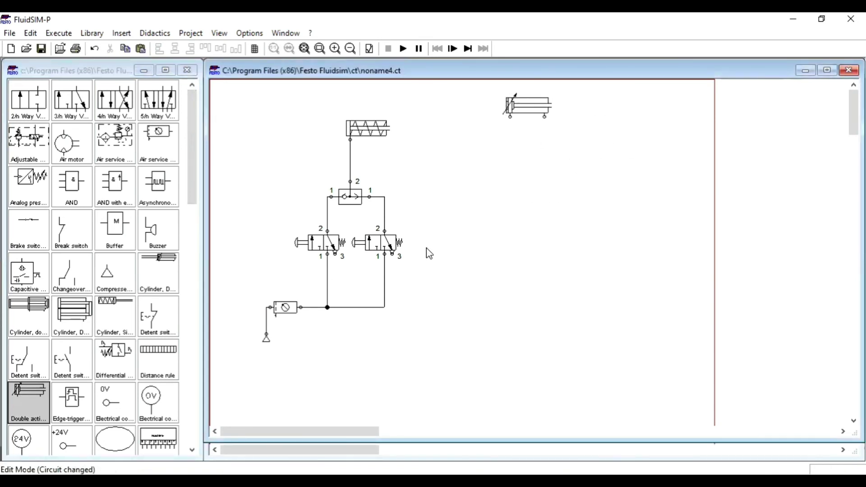
# Duplicate the shuttle valve with its two connected push-button valves and place the copy below the double acting cylinder, level with the originals.
pyautogui.click(366, 246)
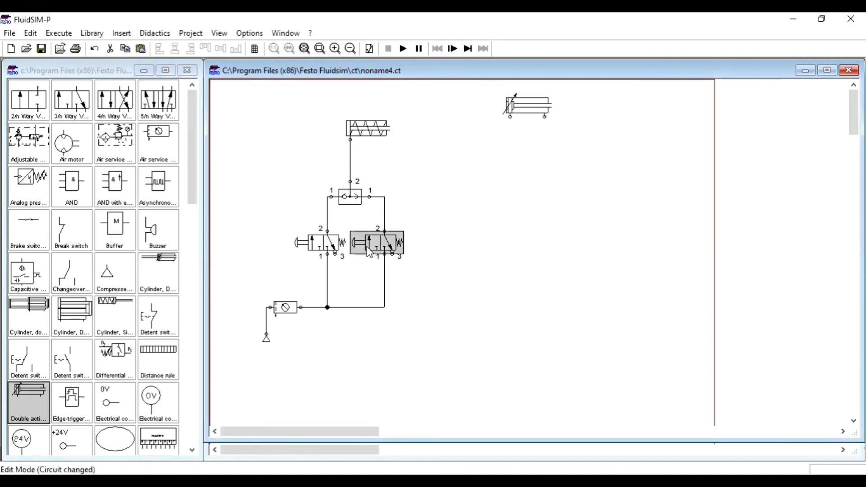
pyautogui.click(440, 234)
pyautogui.moveTo(284, 176); pyautogui.dragTo(417, 274)
pyautogui.hotkey('ctrl', 'v')
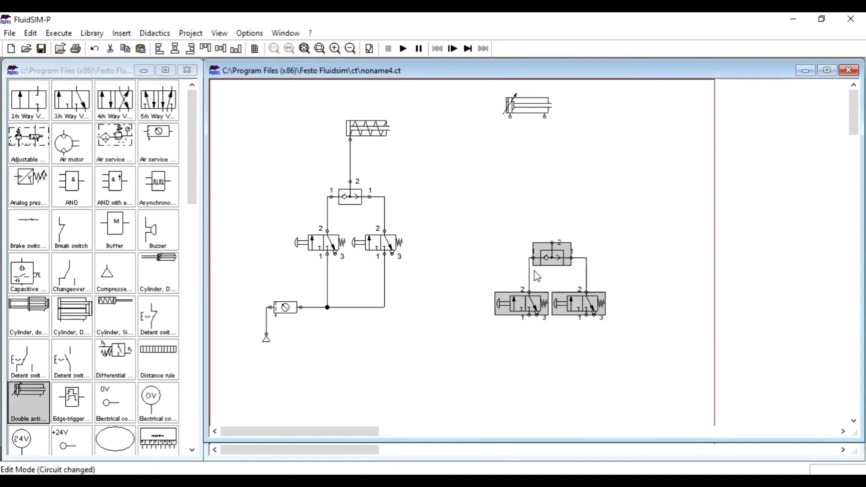
pyautogui.moveTo(557, 254); pyautogui.dragTo(510, 189)
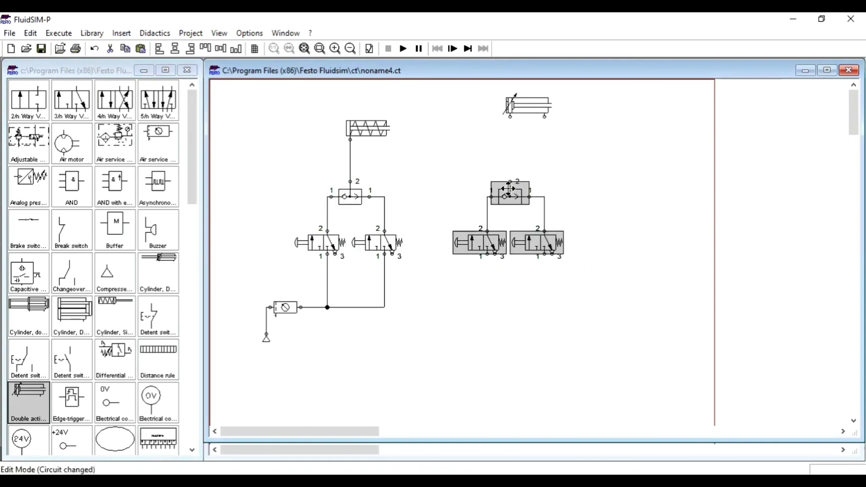
pyautogui.click(586, 208)
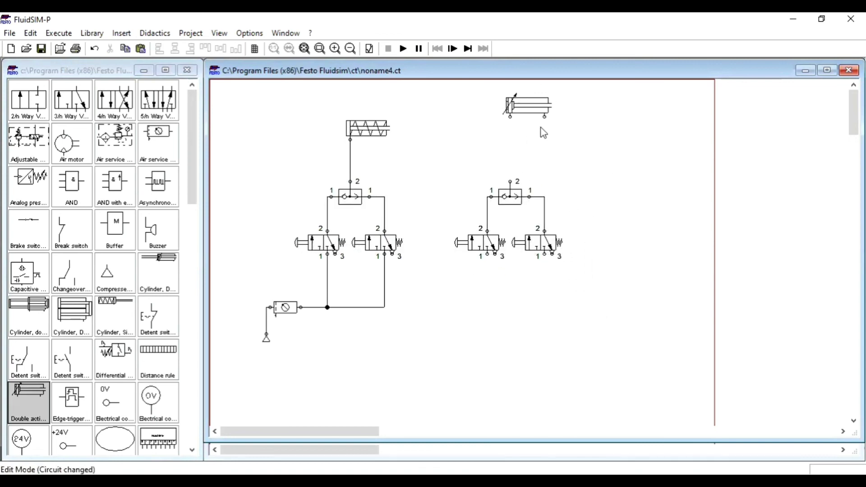
# Shift the double acting cylinder slightly right and place a 5/n way valve directly beneath it.
pyautogui.moveTo(538, 118); pyautogui.dragTo(562, 123)
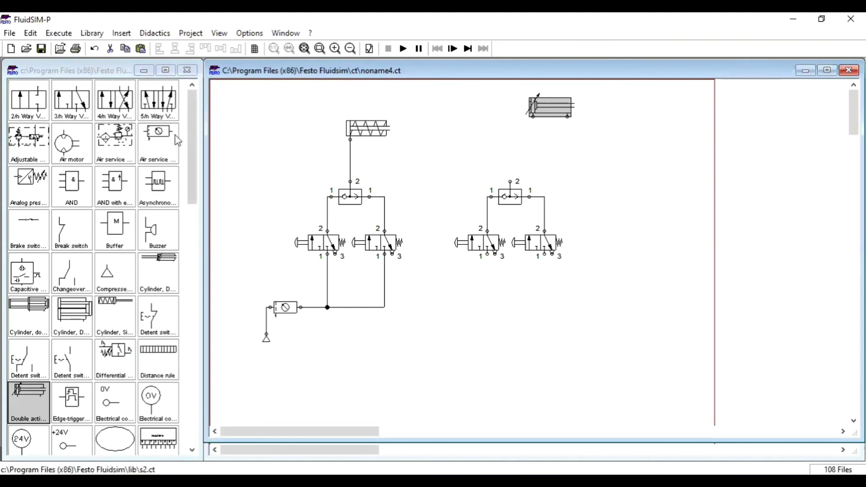
pyautogui.moveTo(157, 100); pyautogui.dragTo(558, 151)
pyautogui.click(576, 193)
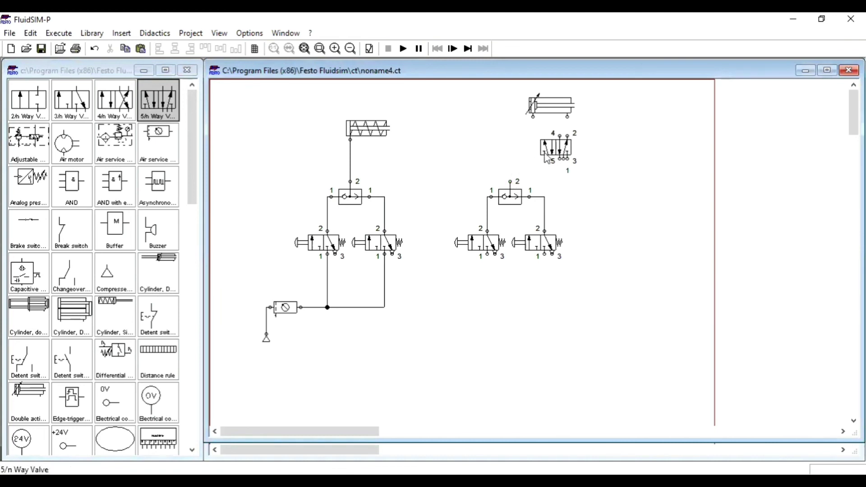
# Configure the 5/n way valve with pneumatic actuation on its left side and spring return on its right.
pyautogui.click(559, 149)
pyautogui.doubleClick(558, 149)
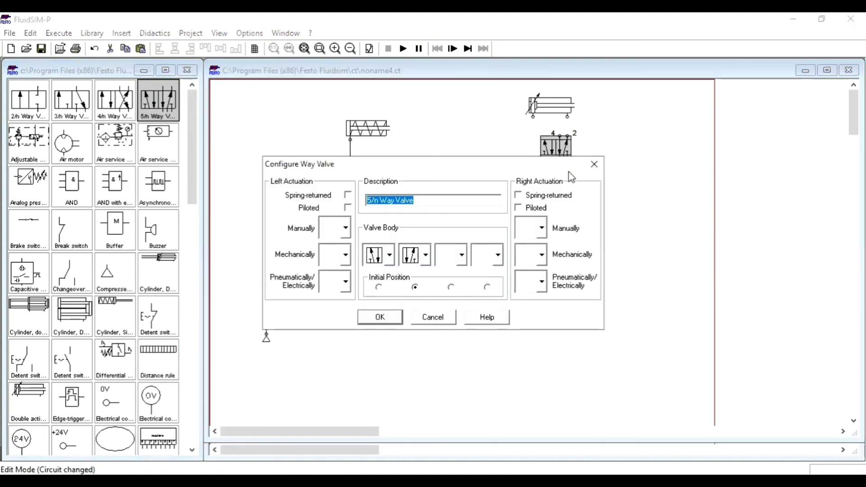
pyautogui.click(345, 286)
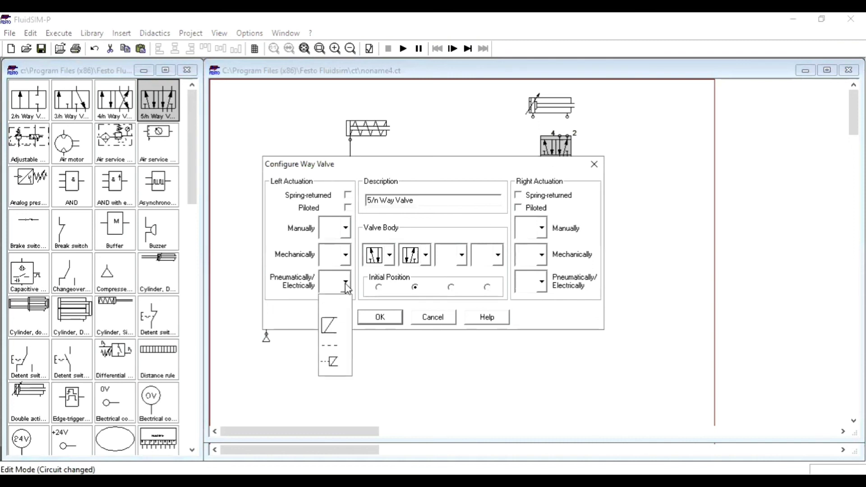
pyautogui.click(325, 344)
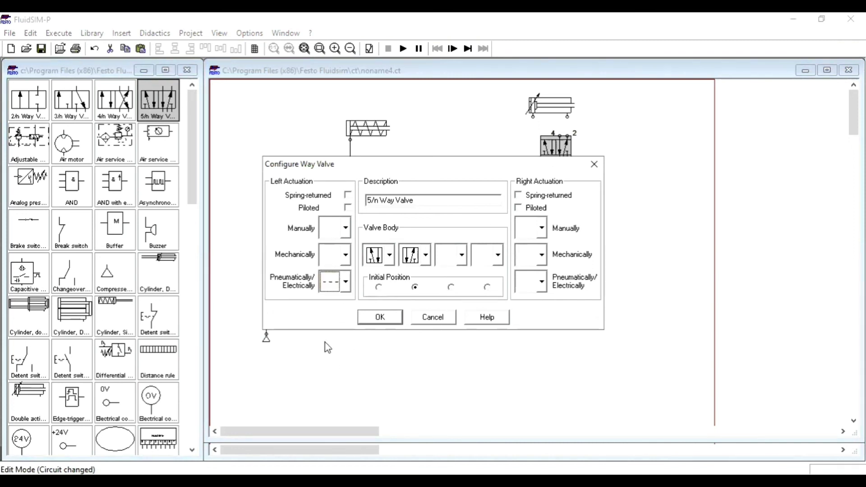
pyautogui.click(379, 317)
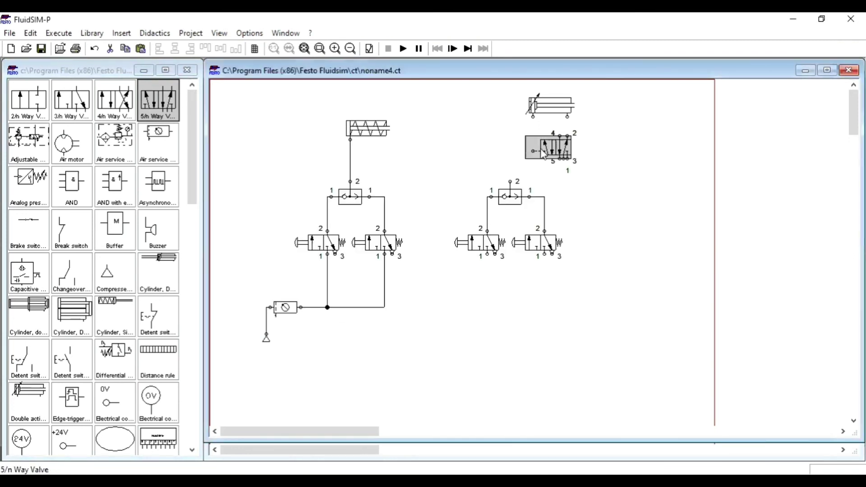
pyautogui.doubleClick(564, 166)
pyautogui.click(518, 195)
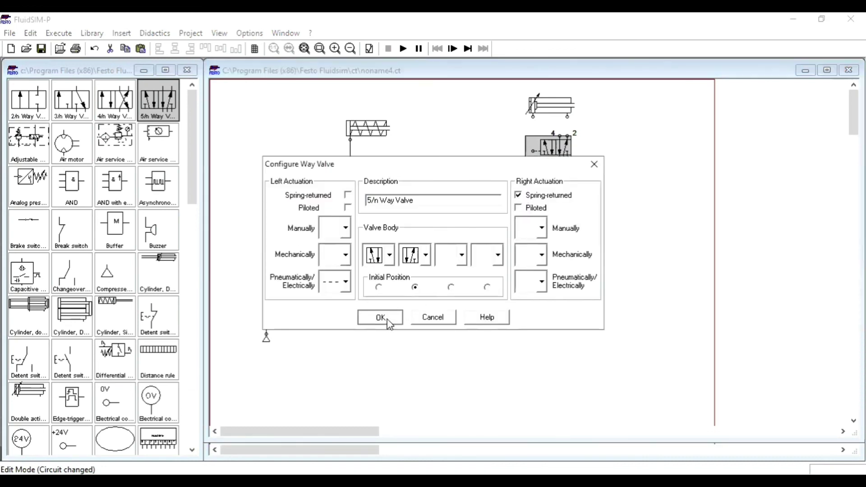
pyautogui.click(387, 320)
# Connect the copied shuttle valve's outlet to the 5/n valve's pilot port, and valve outlets 4 and 2 to the repositioned cylinder.
pyautogui.moveTo(556, 110); pyautogui.dragTo(578, 117)
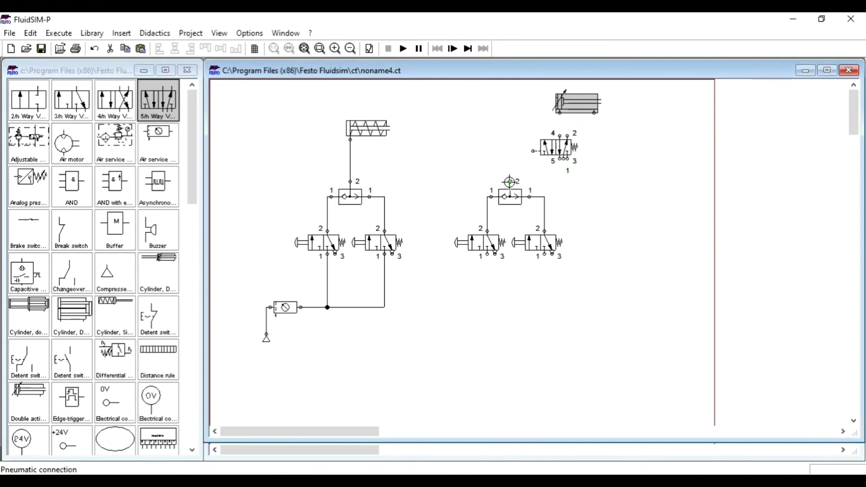
pyautogui.moveTo(509, 182); pyautogui.dragTo(531, 151)
pyautogui.moveTo(531, 151); pyautogui.dragTo(577, 102)
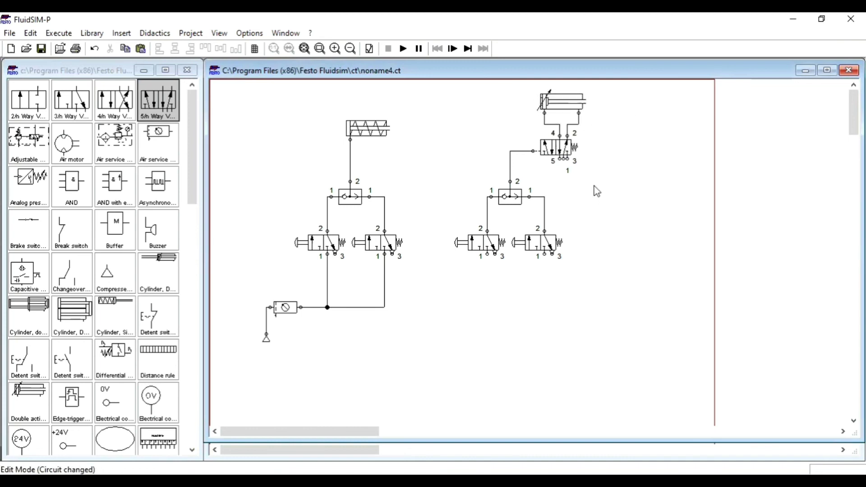
# Set the terminator of connection 3 on the 5/n way valve to the exhaust triangle symbol.
pyautogui.doubleClick(568, 158)
pyautogui.click(443, 280)
pyautogui.click(427, 345)
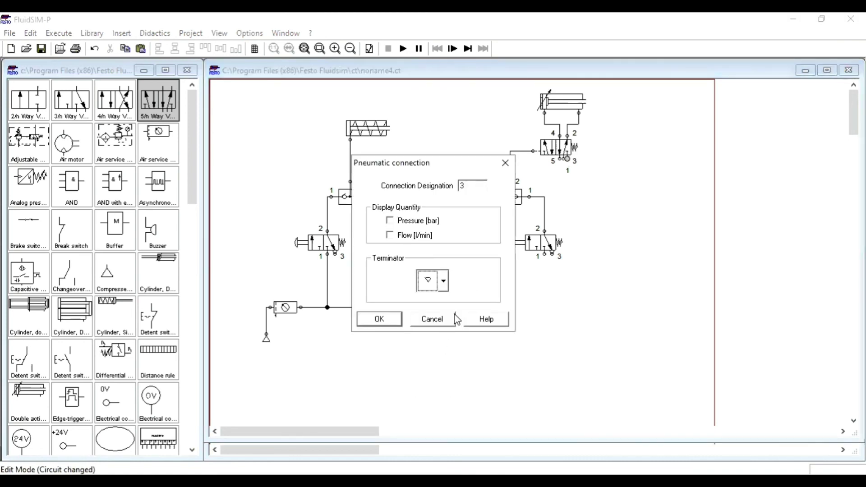
pyautogui.click(380, 320)
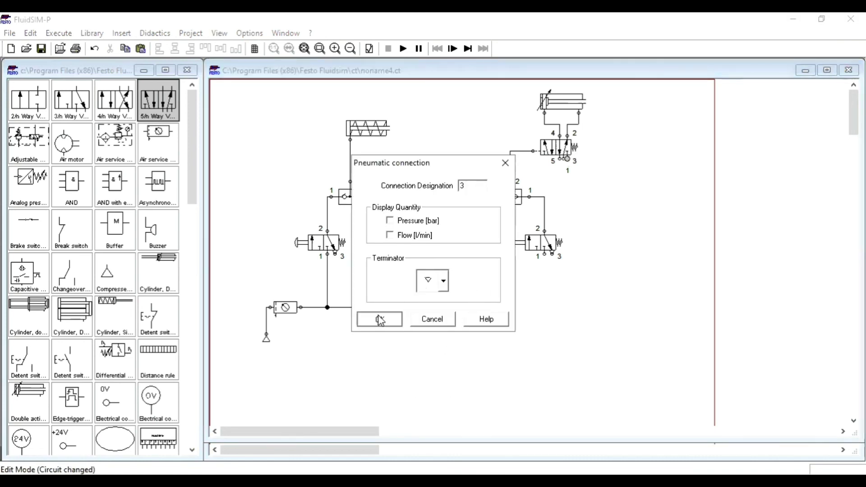
pyautogui.doubleClick(560, 159)
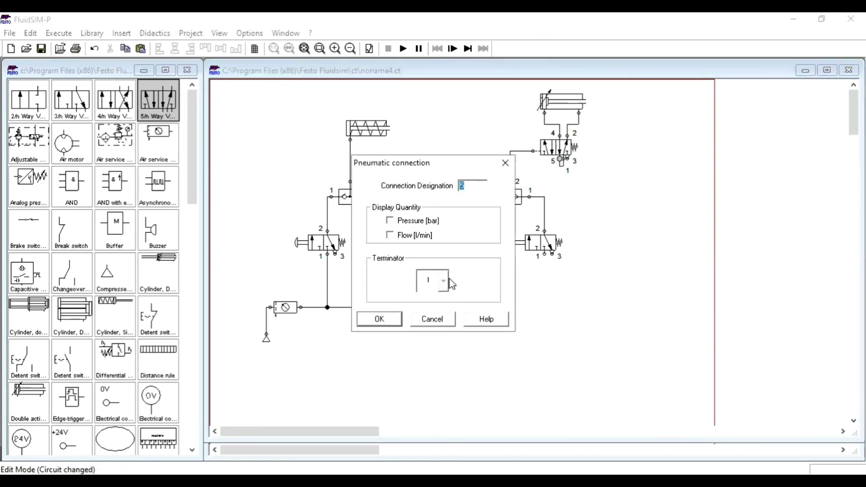
pyautogui.click(439, 318)
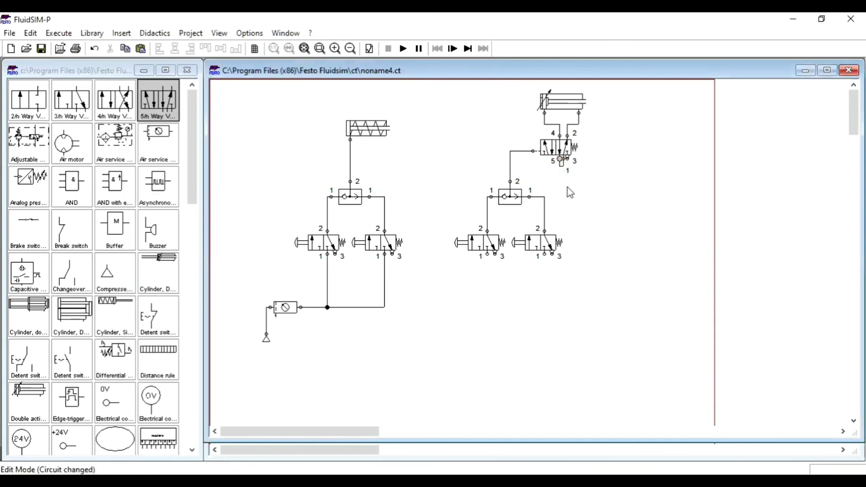
pyautogui.doubleClick(559, 159)
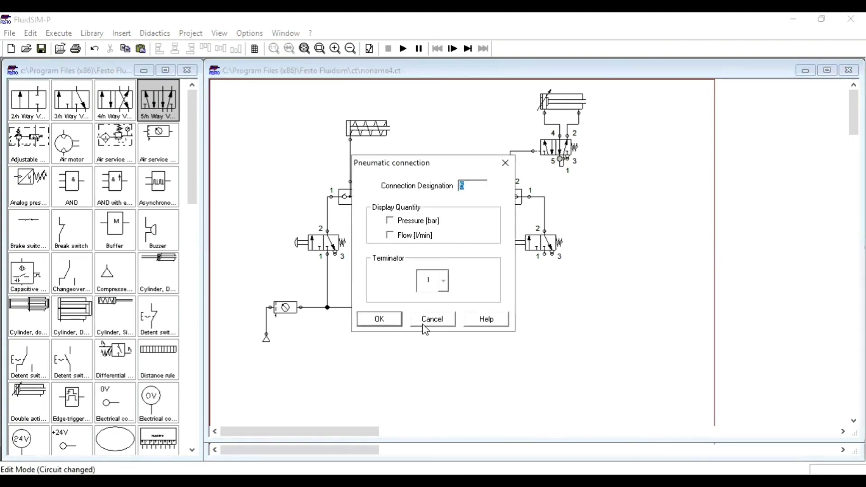
pyautogui.click(427, 321)
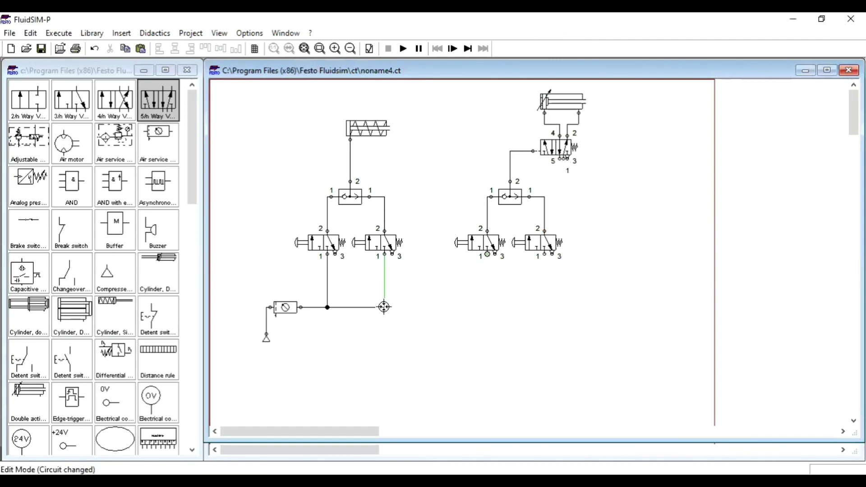
# Extend the supply line to port 1 of both copied push-button valves and of the 5/n way valve, nudging that valve right.
pyautogui.moveTo(384, 284); pyautogui.dragTo(487, 254)
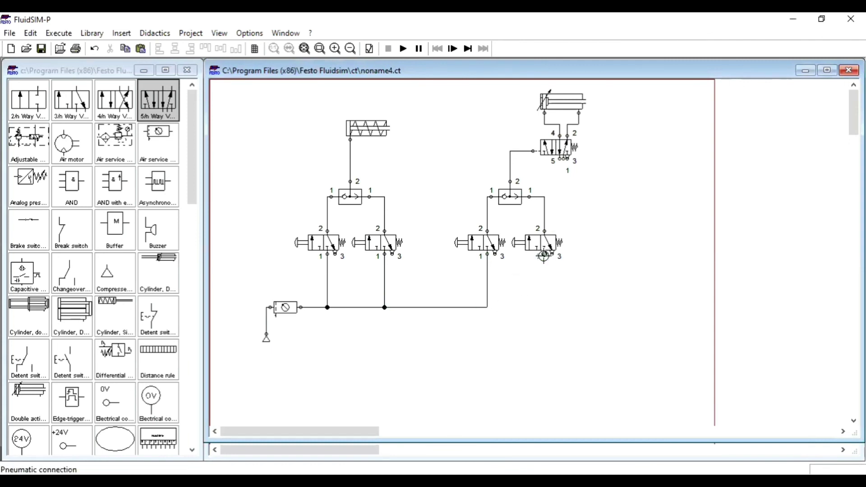
pyautogui.moveTo(485, 307); pyautogui.dragTo(485, 305)
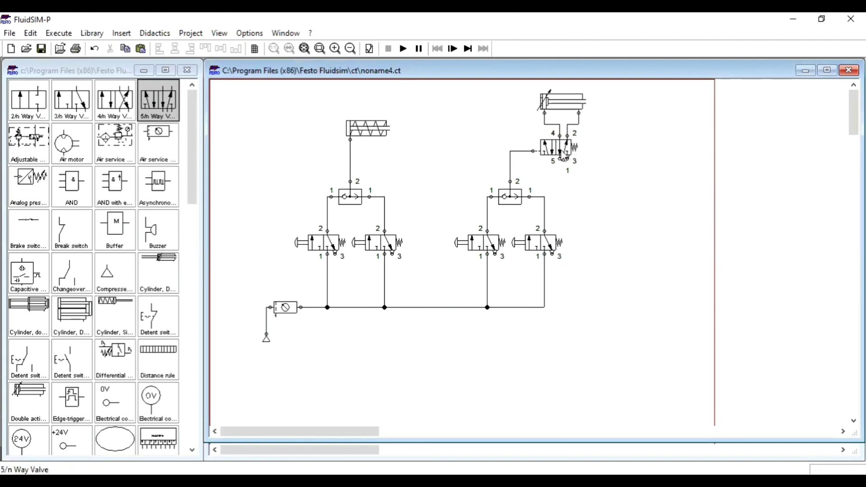
pyautogui.moveTo(564, 156); pyautogui.dragTo(602, 159)
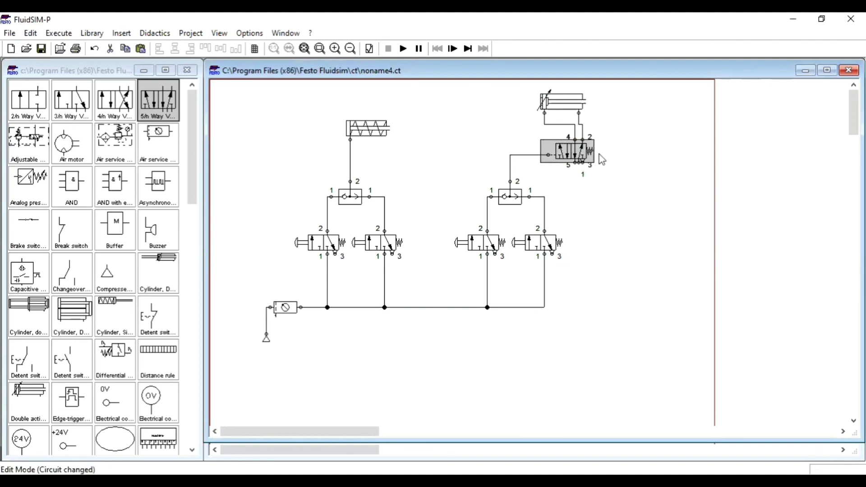
pyautogui.click(605, 187)
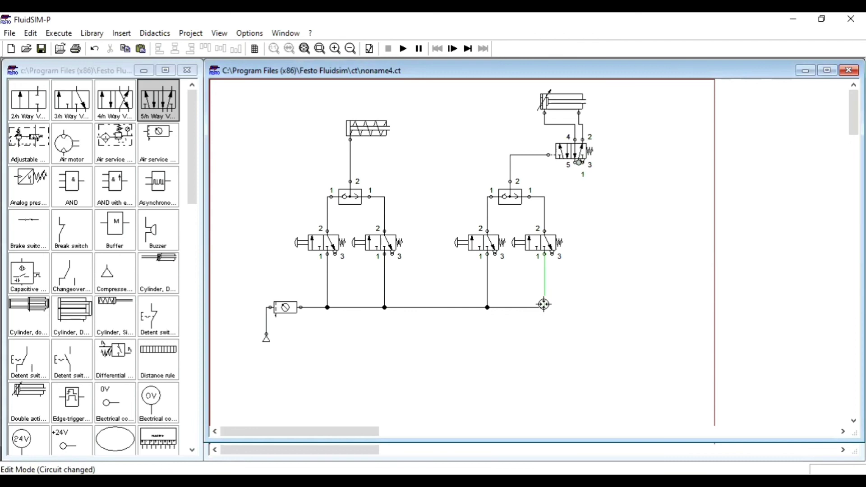
pyautogui.moveTo(542, 304); pyautogui.dragTo(578, 163)
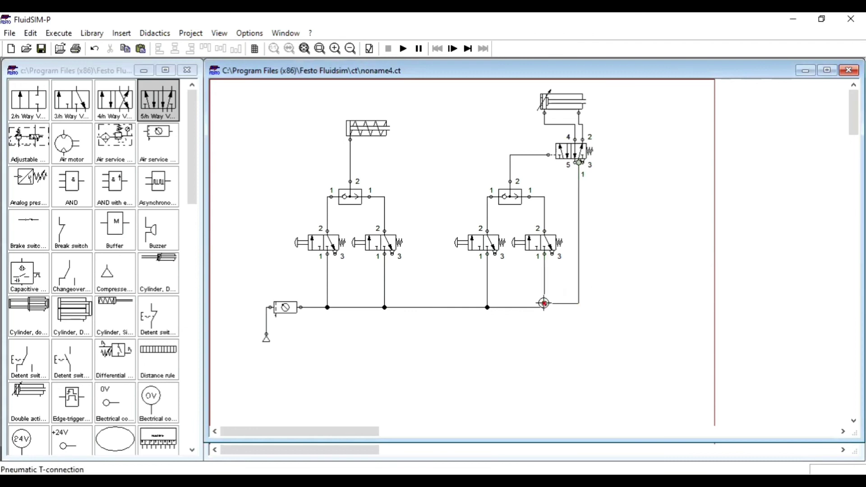
pyautogui.moveTo(543, 303); pyautogui.dragTo(545, 307)
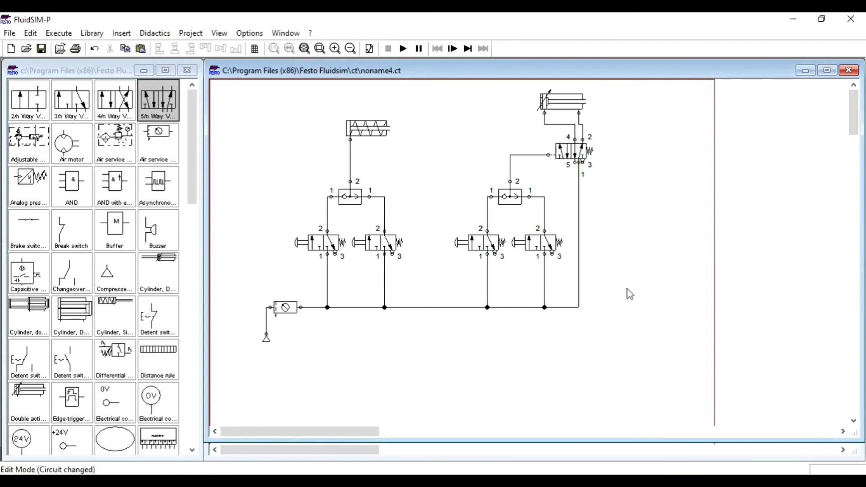
# Set the terminator of connection 5 on the 5/n way valve to the exhaust triangle and shift the double acting cylinder slightly right.
pyautogui.doubleClick(574, 163)
pyautogui.click(443, 280)
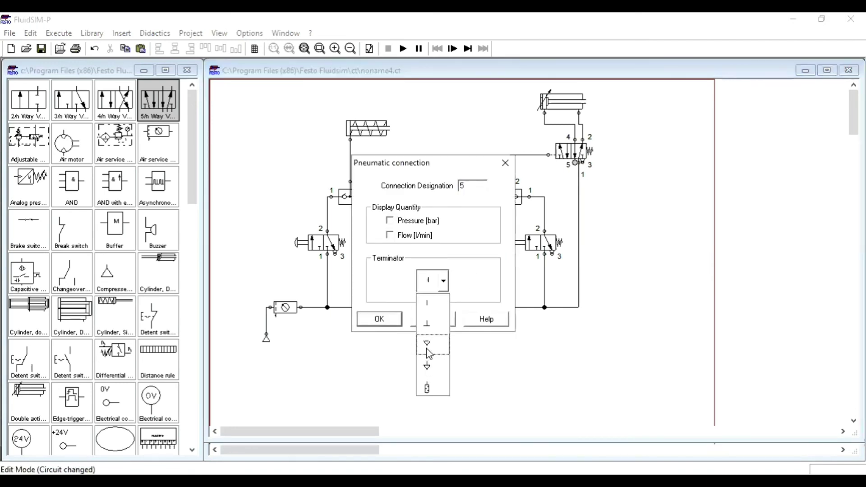
pyautogui.click(426, 344)
pyautogui.click(381, 319)
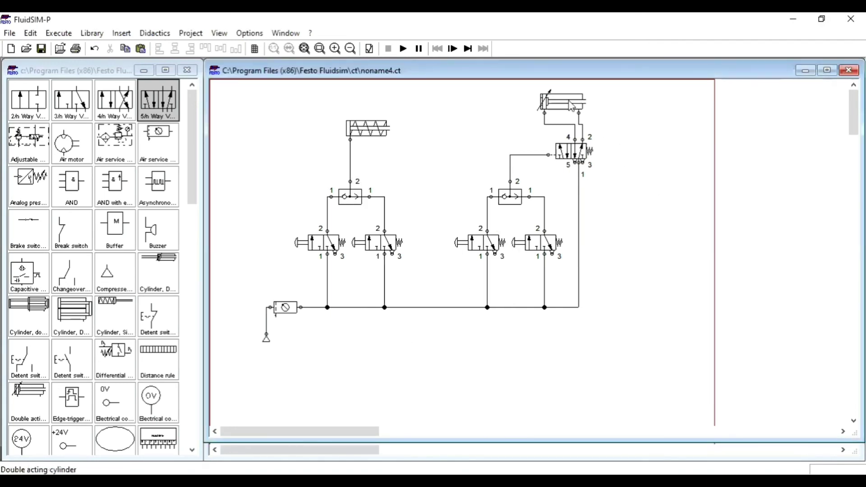
pyautogui.moveTo(568, 104); pyautogui.dragTo(588, 104)
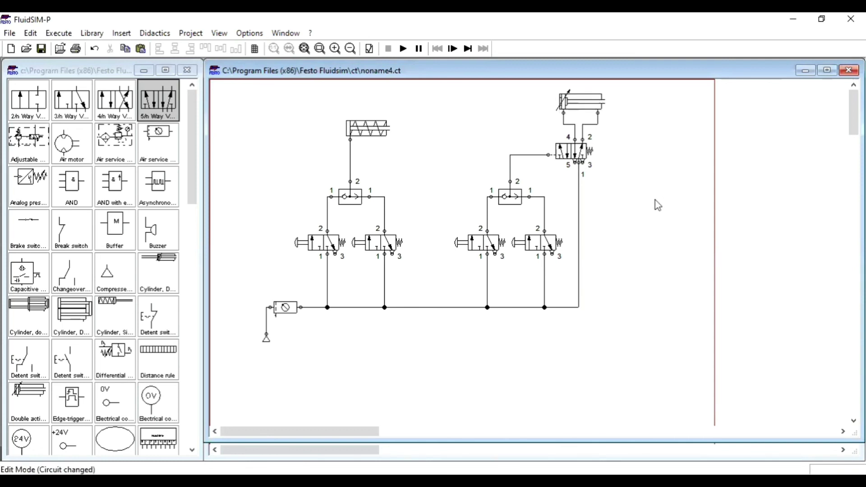
# Simulate the circuit, actuating each of the two copied push-button valves separately to test the double acting cylinder, and stop the simulation.
pyautogui.click(404, 48)
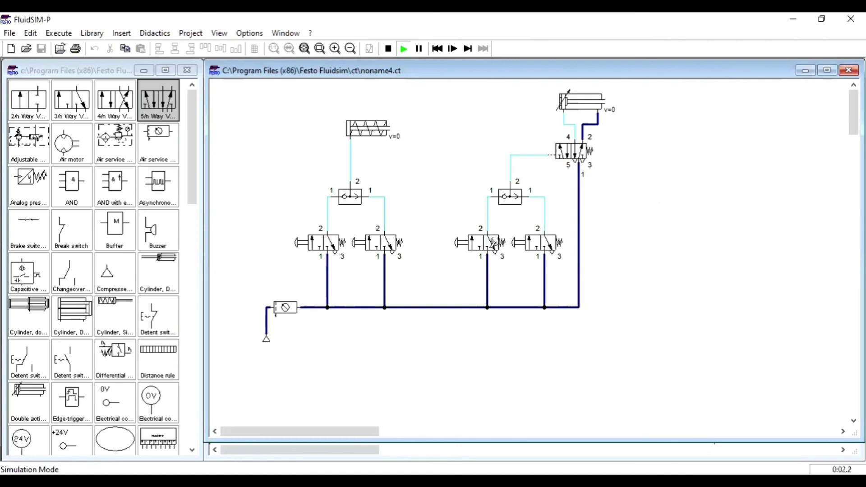
pyautogui.click(493, 244)
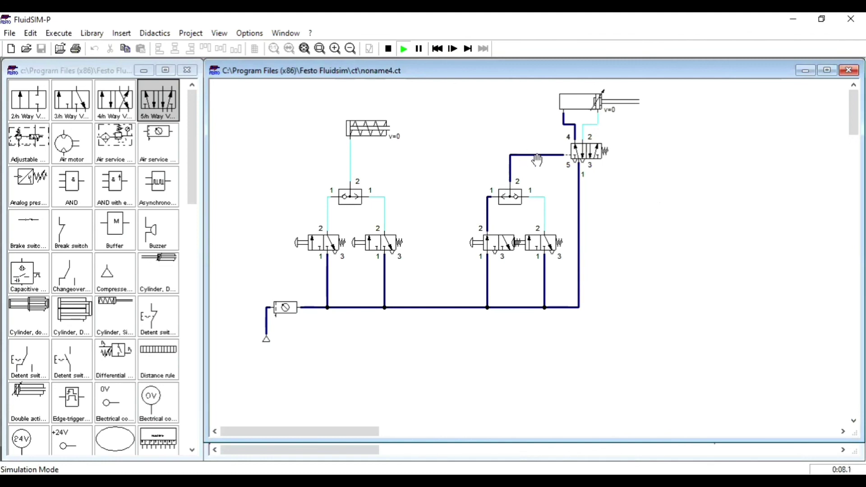
pyautogui.moveTo(537, 160); pyautogui.dragTo(497, 217)
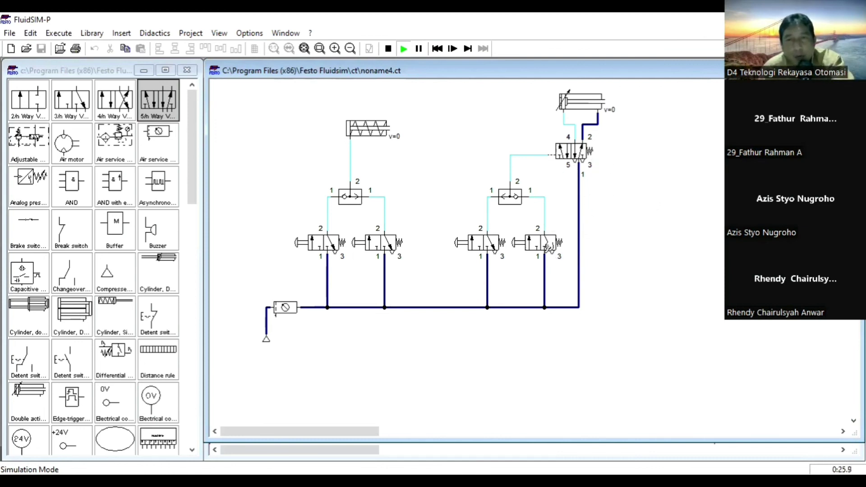
pyautogui.click(562, 238)
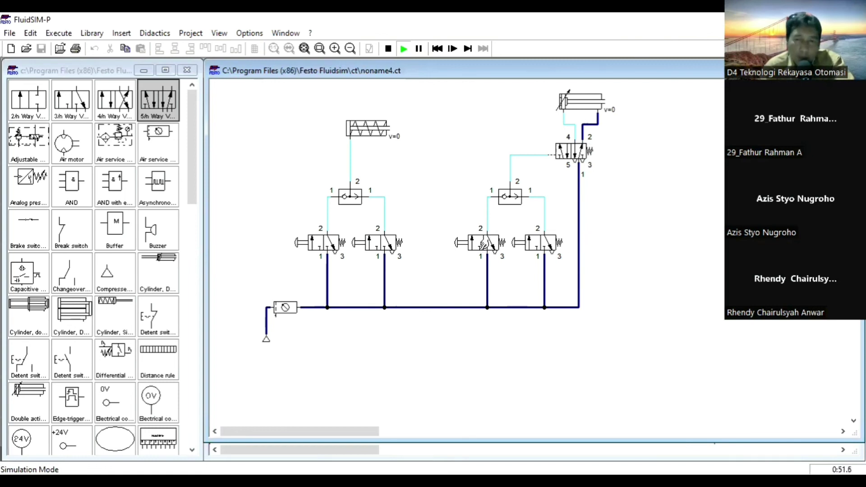
pyautogui.click(483, 244)
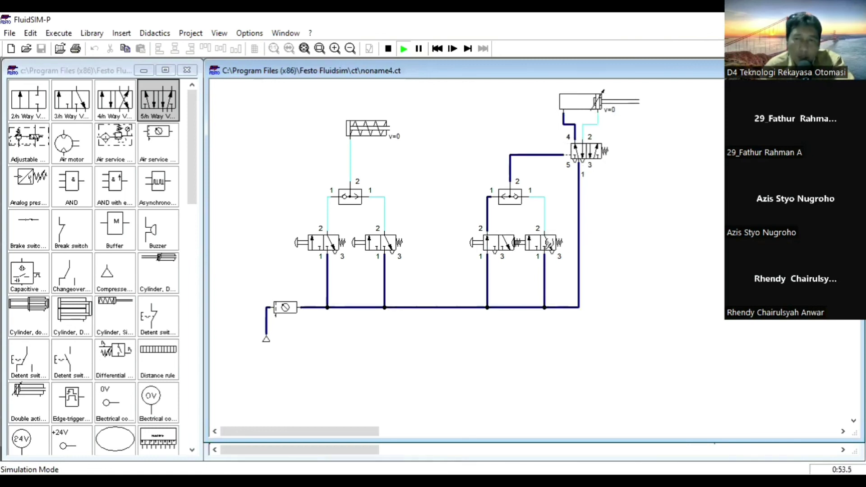
pyautogui.click(546, 243)
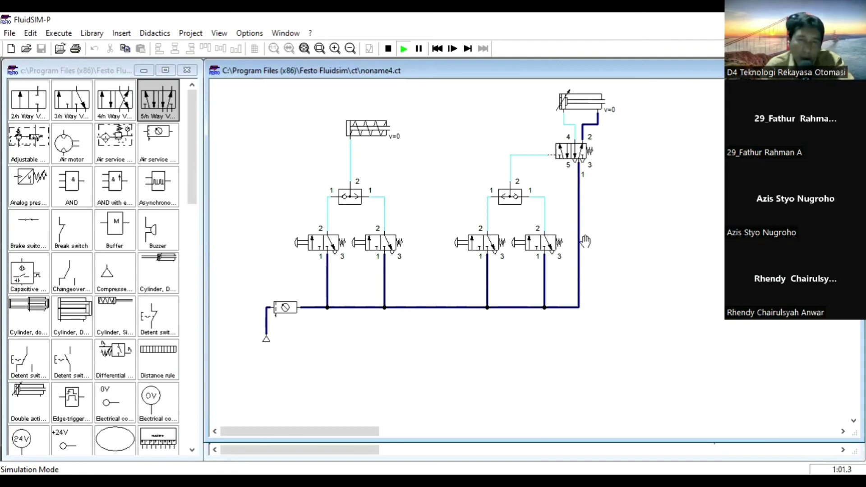
pyautogui.click(387, 49)
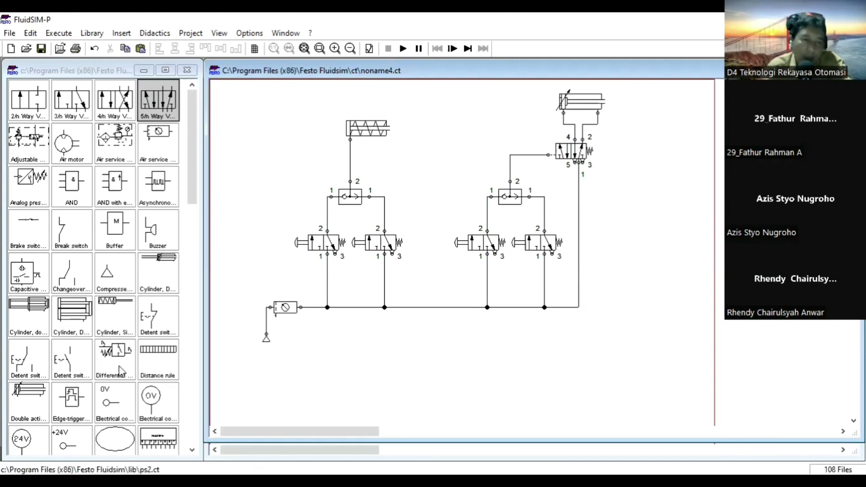
# Place a text label reading "RANGKAIAN OR" between the single acting and double acting cylinders.
pyautogui.scroll(-5, 99, 388)
pyautogui.scroll(-8, 88, 396)
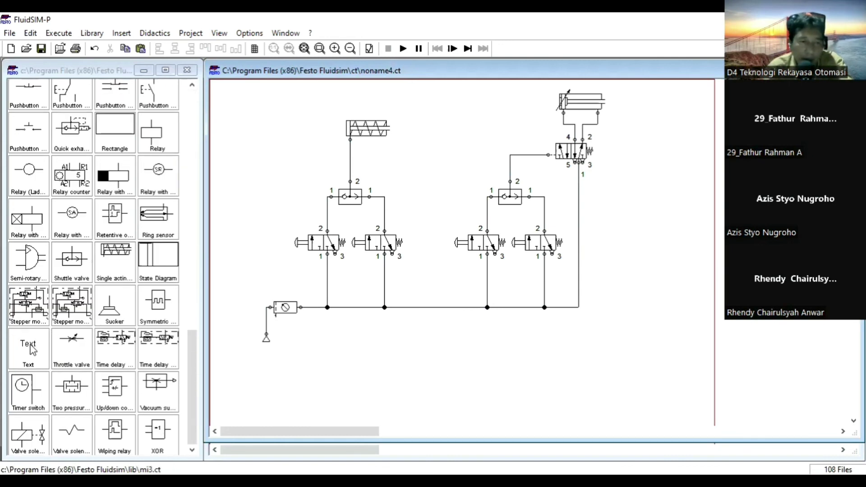
pyautogui.moveTo(28, 347); pyautogui.dragTo(447, 121)
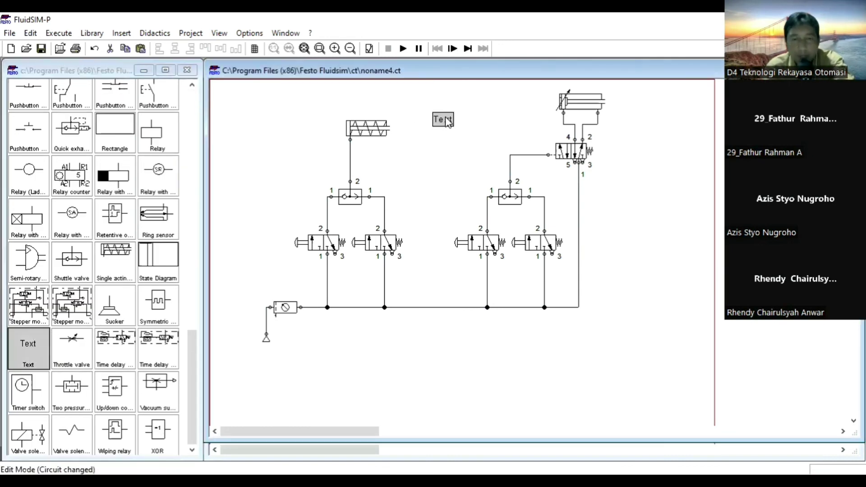
pyautogui.doubleClick(446, 120)
pyautogui.write('RA')
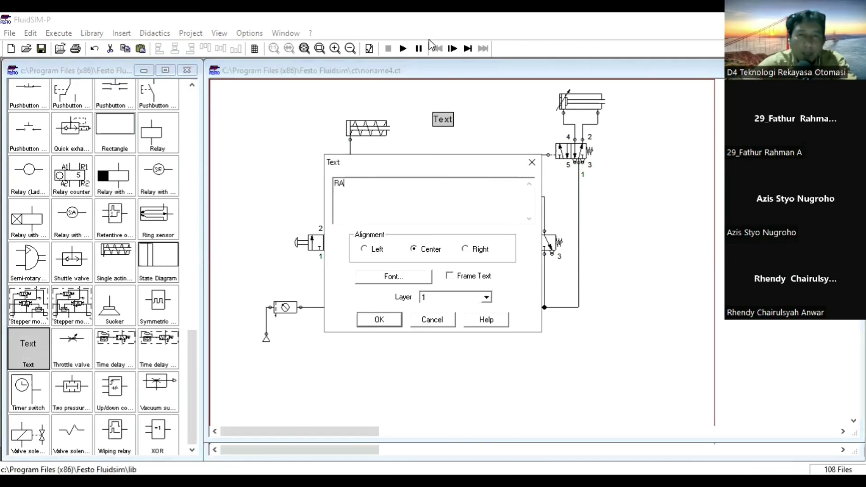
pyautogui.write('NGKAIAN OR')
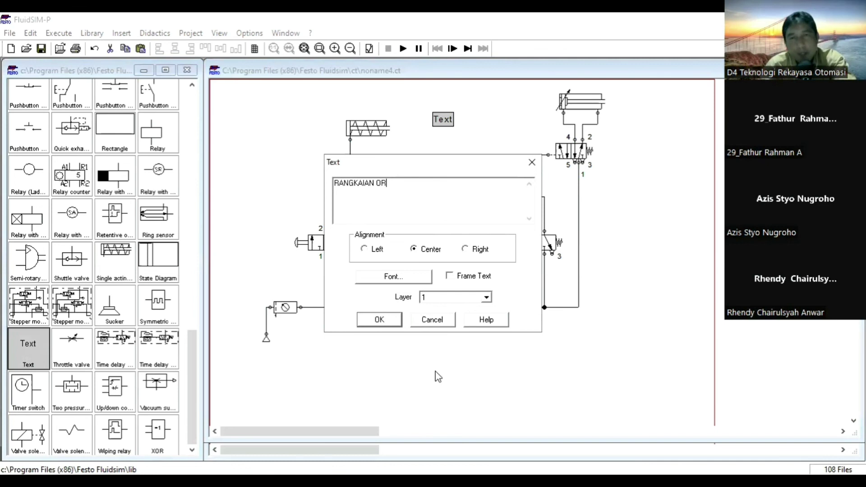
pyautogui.press('Return')
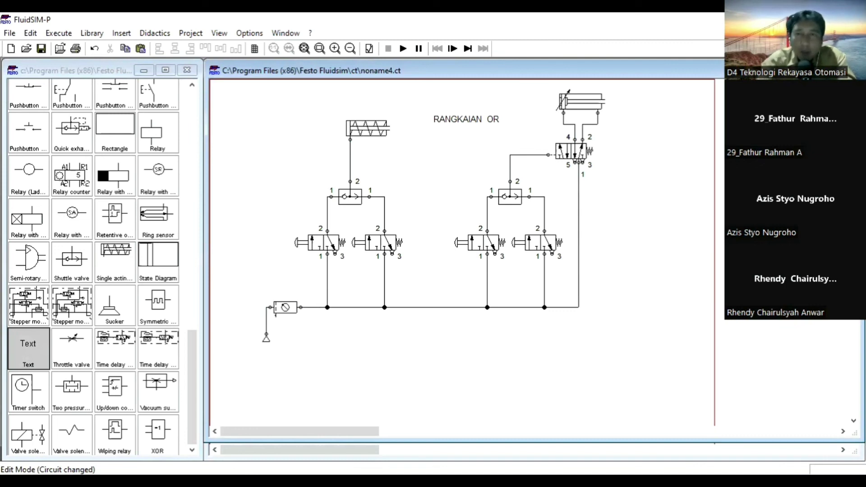
# Switch to the slide show and advance to the "KENDALI SILINDER GANDA" slide on "RANGKAIAN OR" numbered 3.
pyautogui.hotkey('alt', 'Tab')
pyautogui.press('Right')
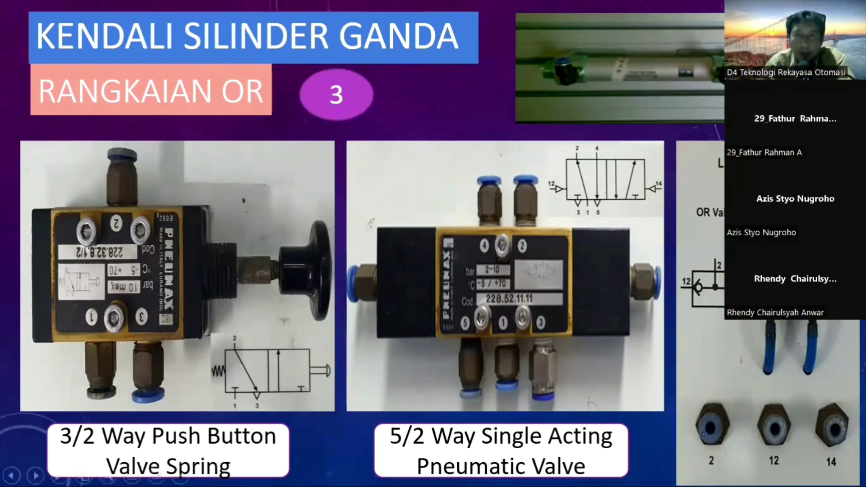
pyautogui.click(821, 30)
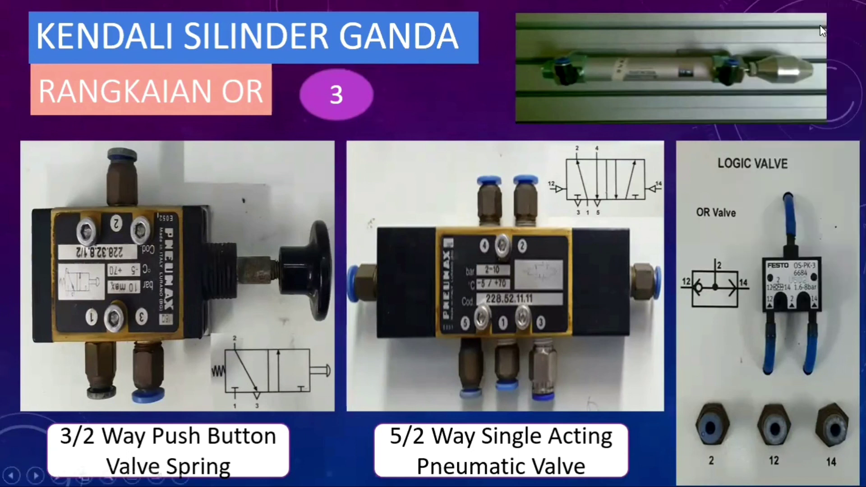